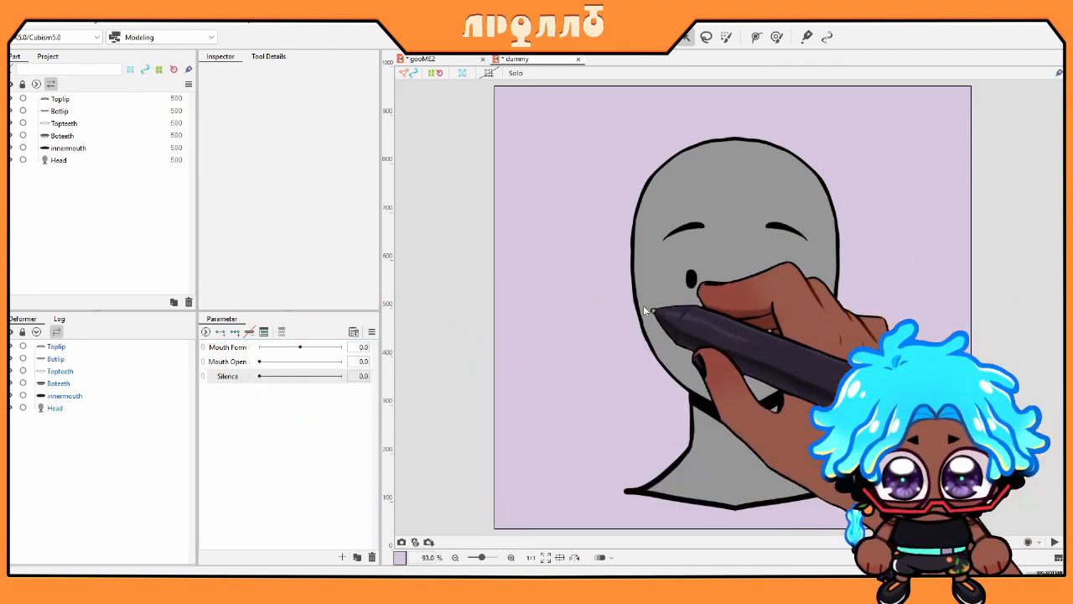
# Step: Delete the Silence parameter, leaving only Mouth Form and Mouth Open
pyautogui.press('Delete')
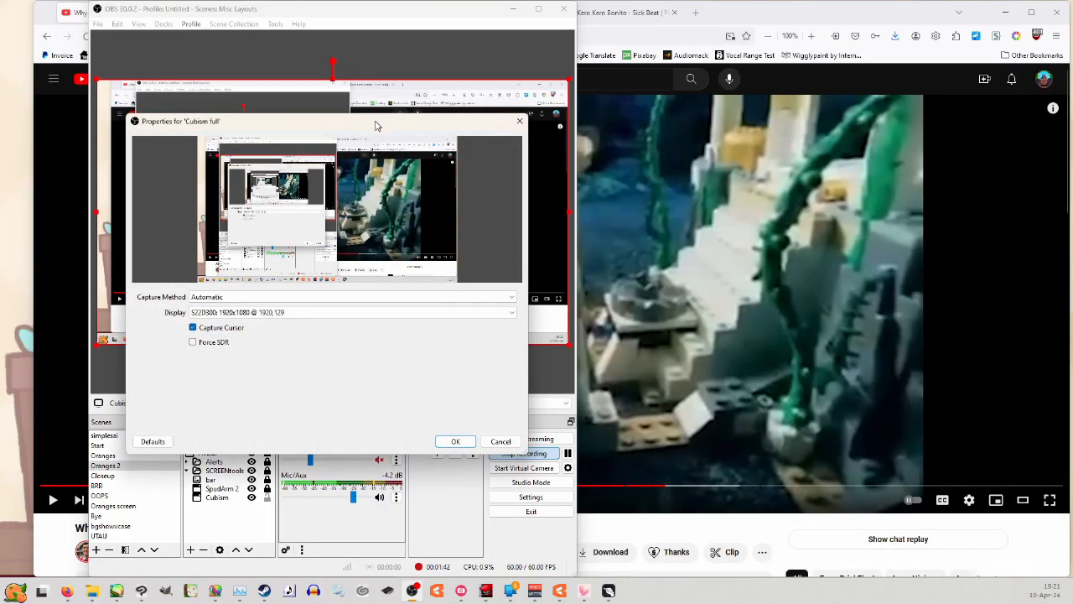
pyautogui.moveTo(376, 125); pyautogui.dragTo(843, 126)
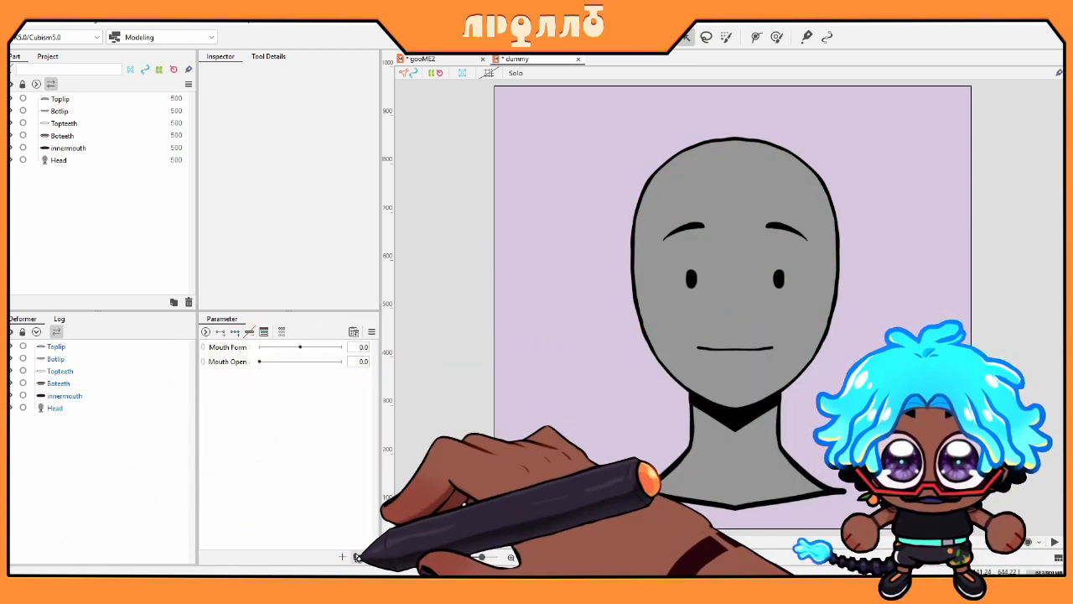
# Step: Create a new Silence parameter with its ID filled in
pyautogui.click(342, 557)
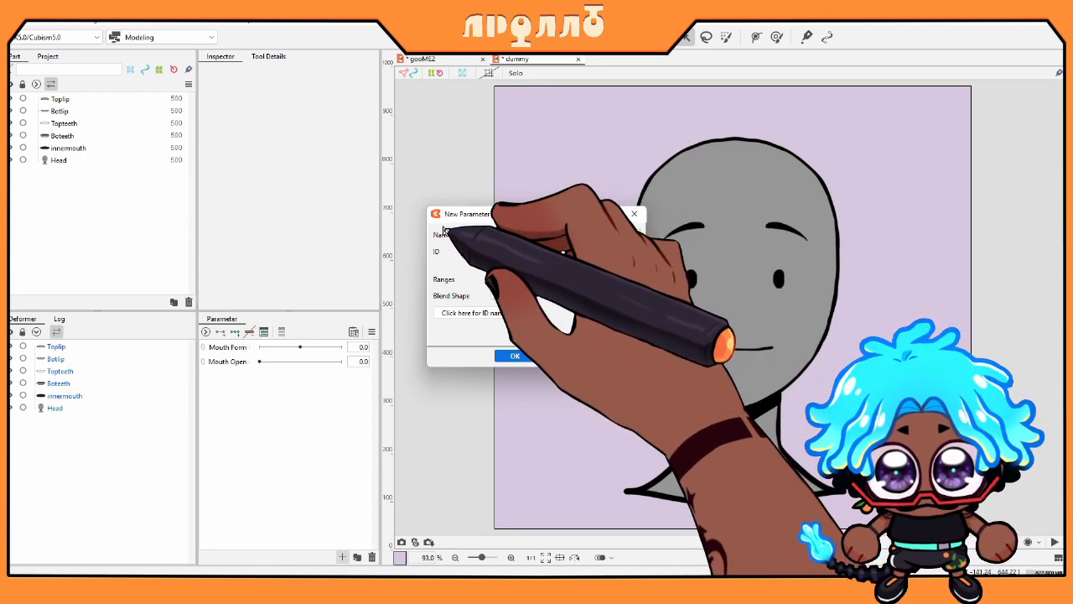
pyautogui.click(551, 256)
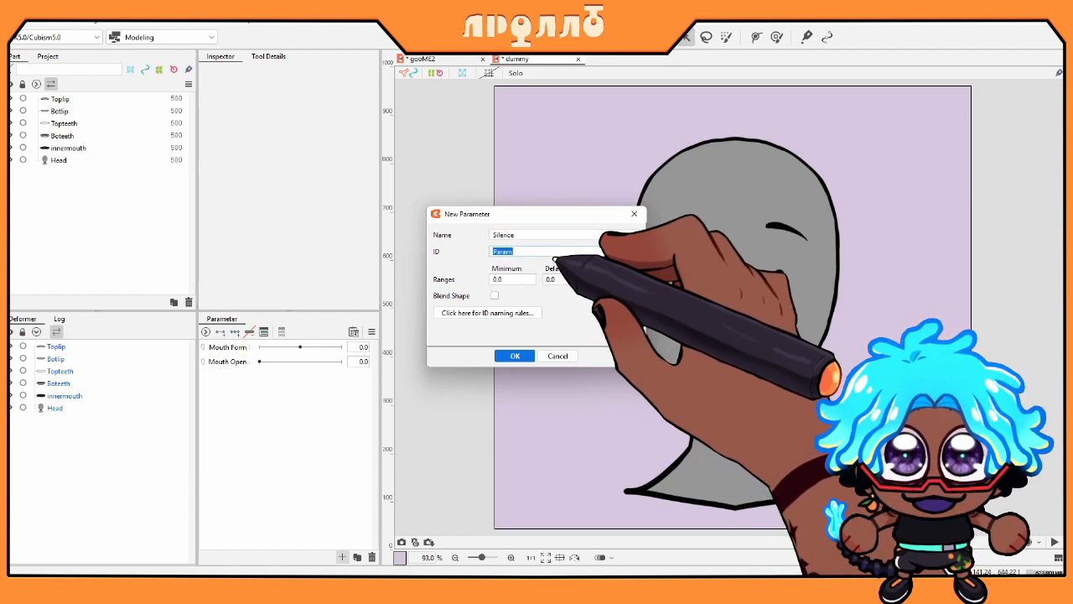
pyautogui.click(551, 256)
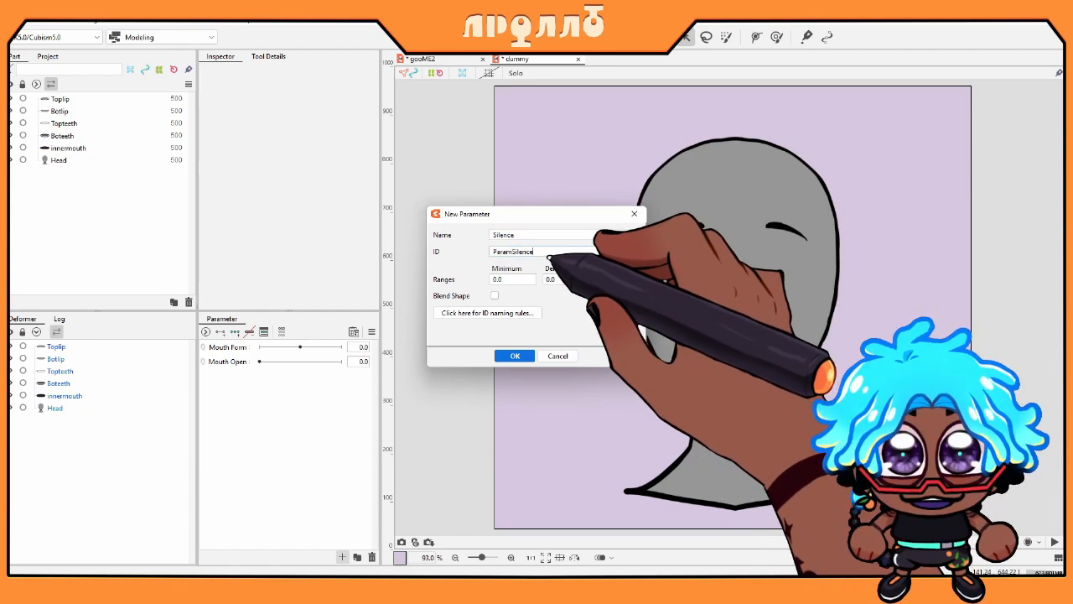
pyautogui.click(515, 355)
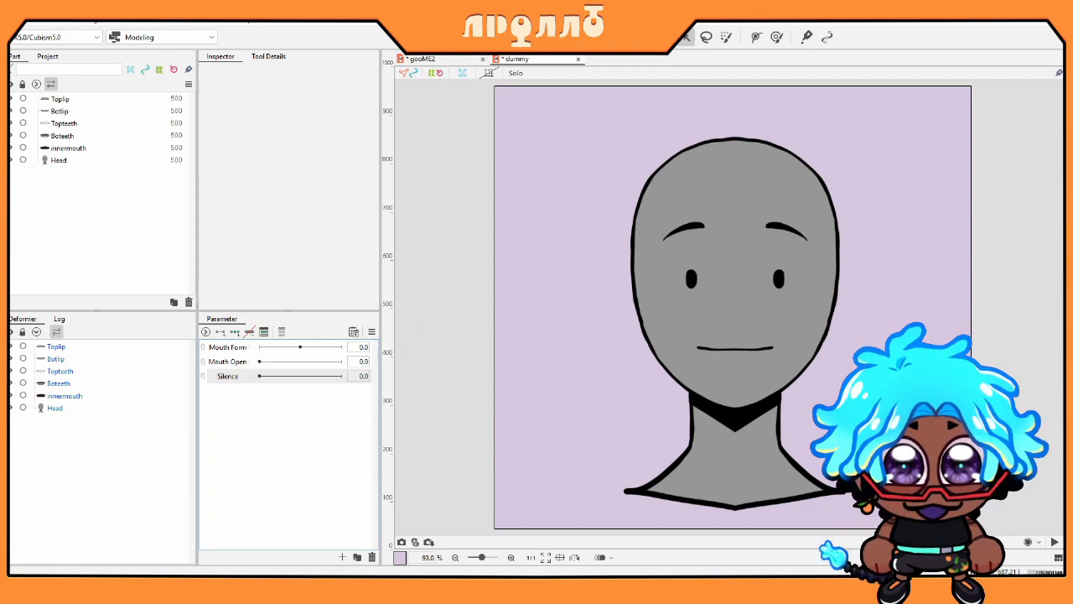
# Step: Create blend-shape parameter A with ID ParamA
pyautogui.click(343, 558)
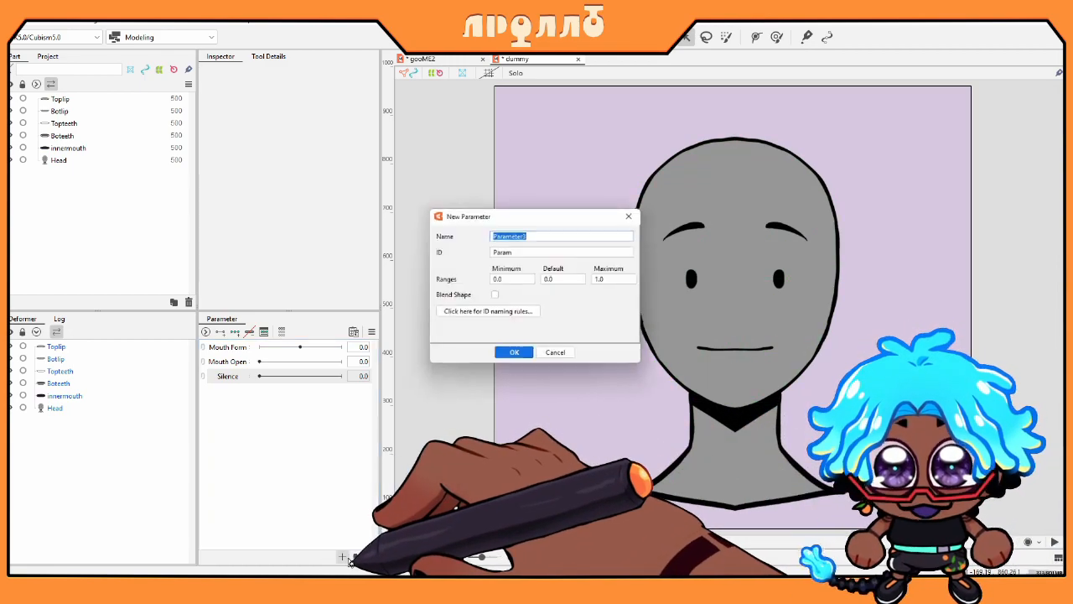
pyautogui.click(495, 294)
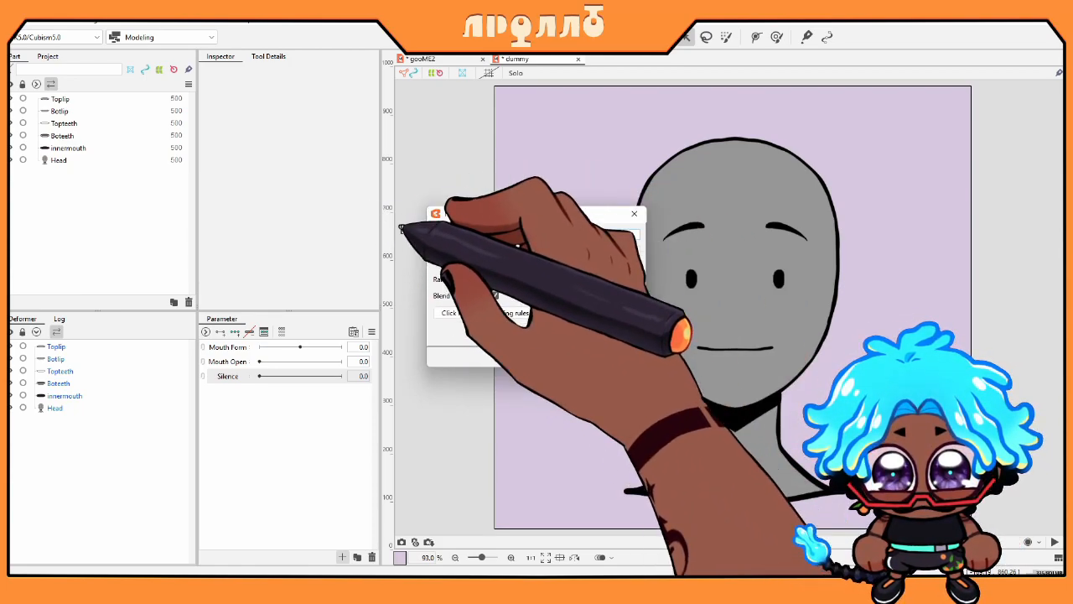
pyautogui.doubleClick(544, 249)
pyautogui.click(572, 255)
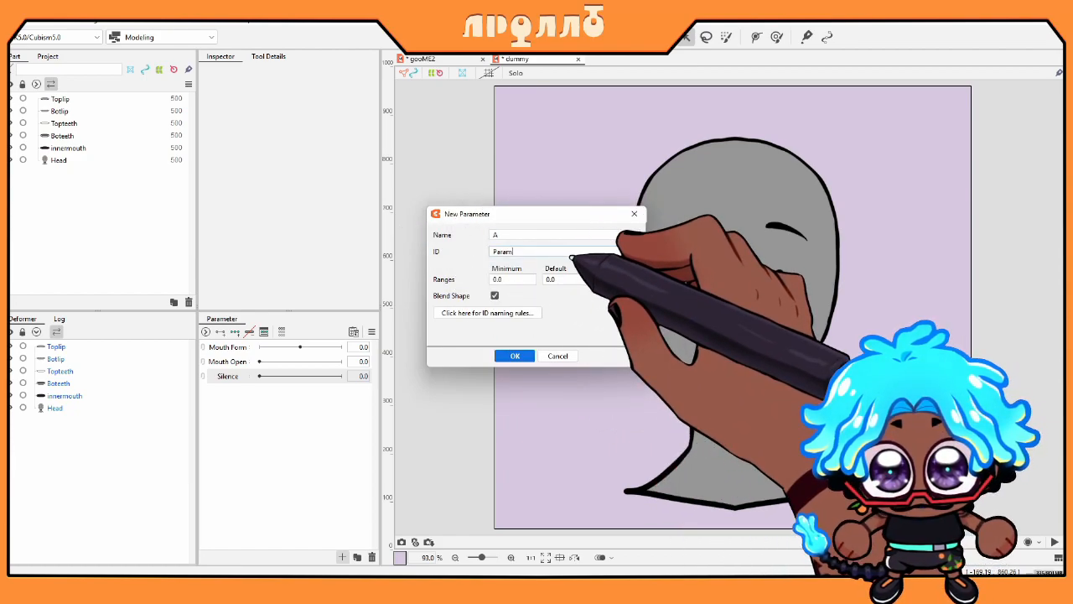
pyautogui.write('A')
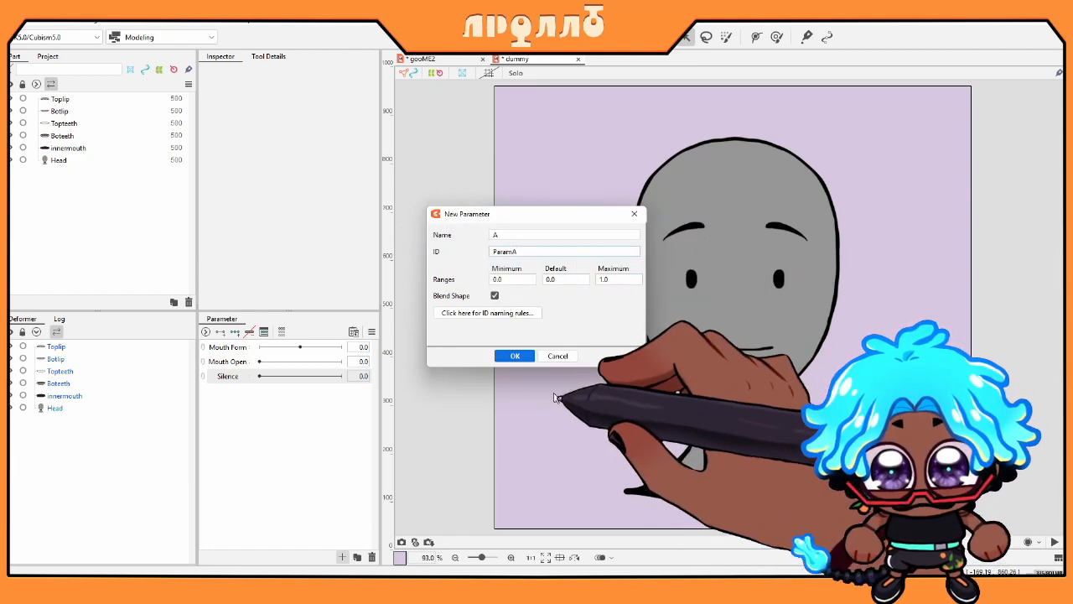
pyautogui.click(515, 355)
# Step: Start defining parameter I with ID ParamI and range 0–1
pyautogui.click(344, 557)
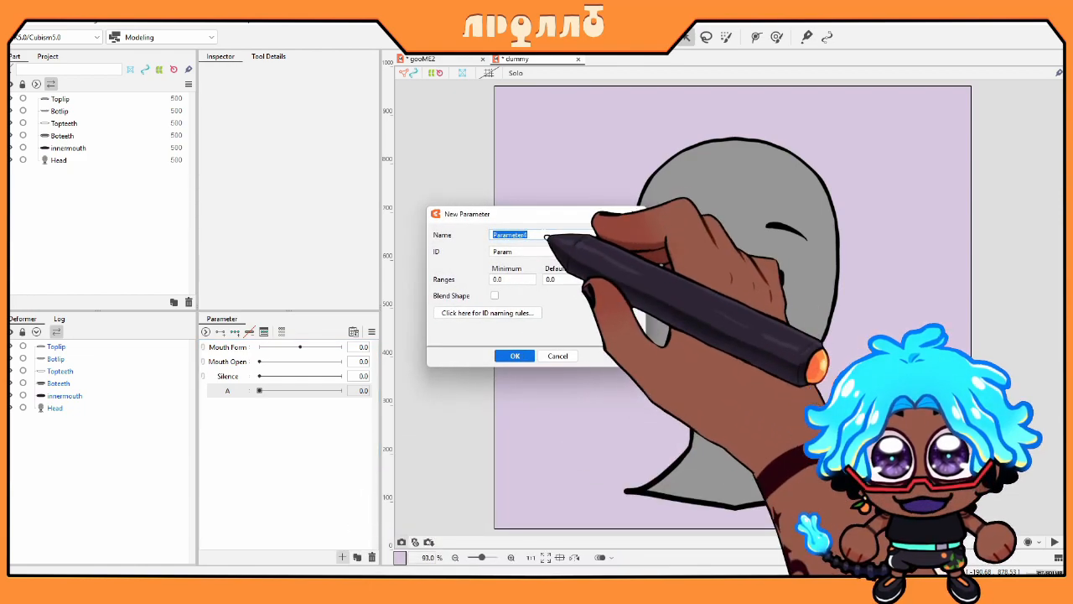
pyautogui.press('Tab')
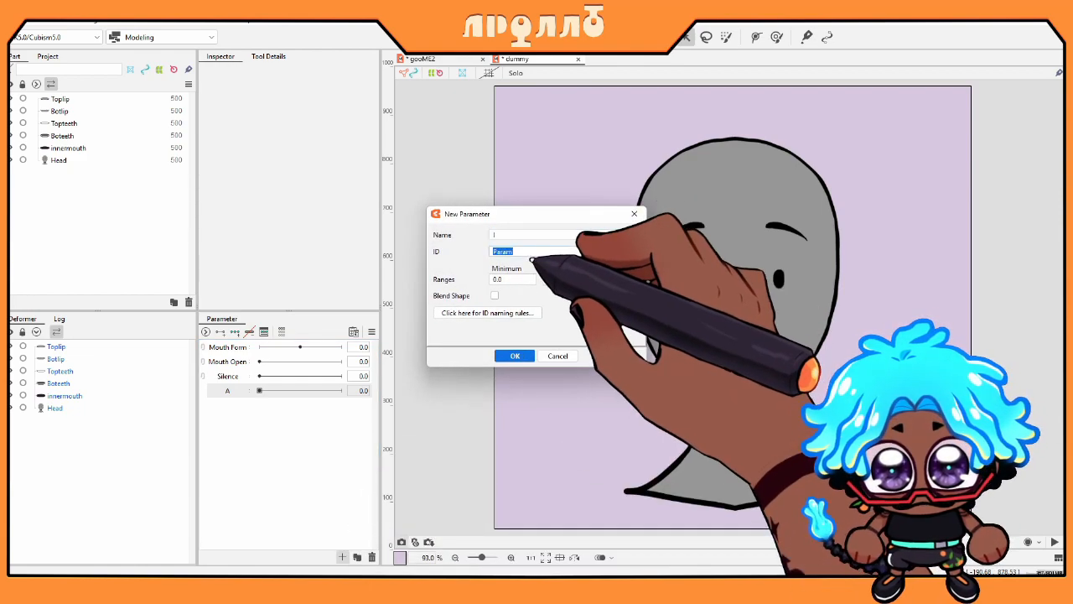
pyautogui.click(532, 257)
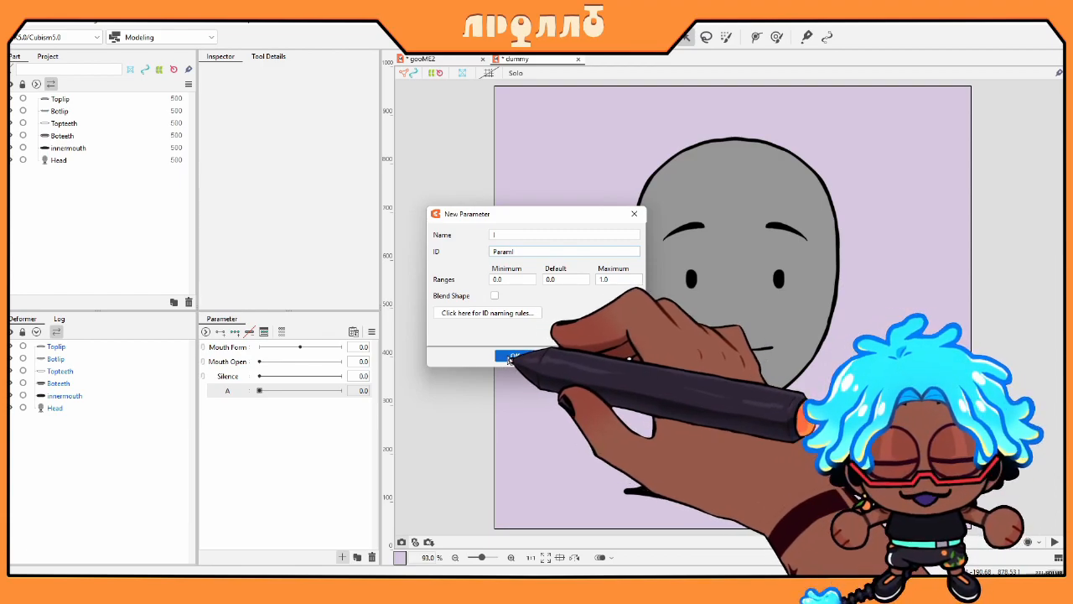
# Step: Confirm parameter I and convert it to a blend shape
pyautogui.click(515, 357)
pyautogui.rightClick(241, 404)
pyautogui.click(268, 406)
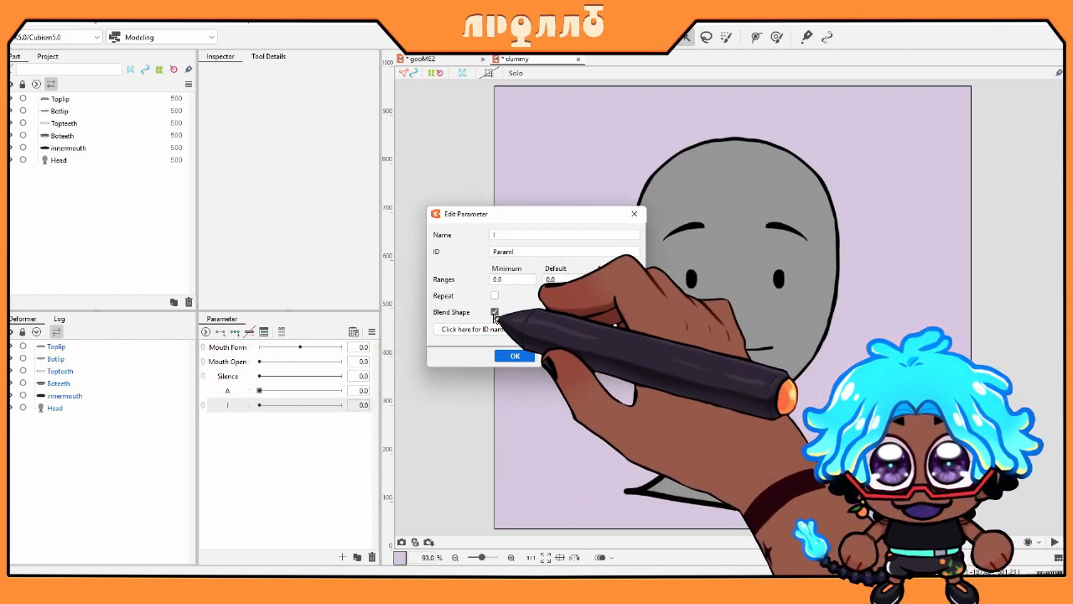
pyautogui.click(515, 356)
# Step: Create blend-shape parameter U
pyautogui.click(357, 558)
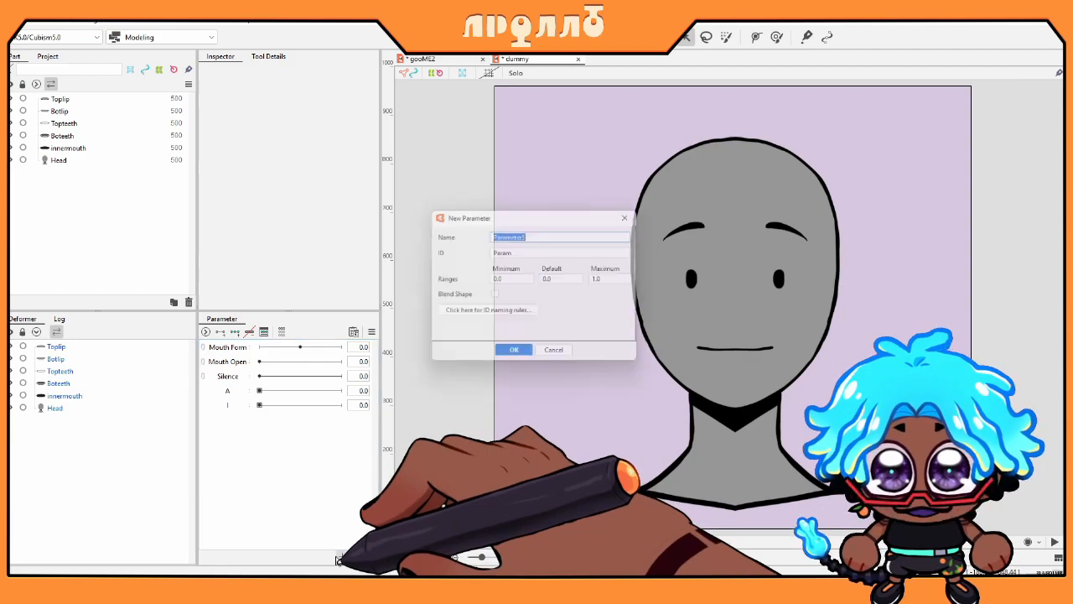
pyautogui.click(495, 295)
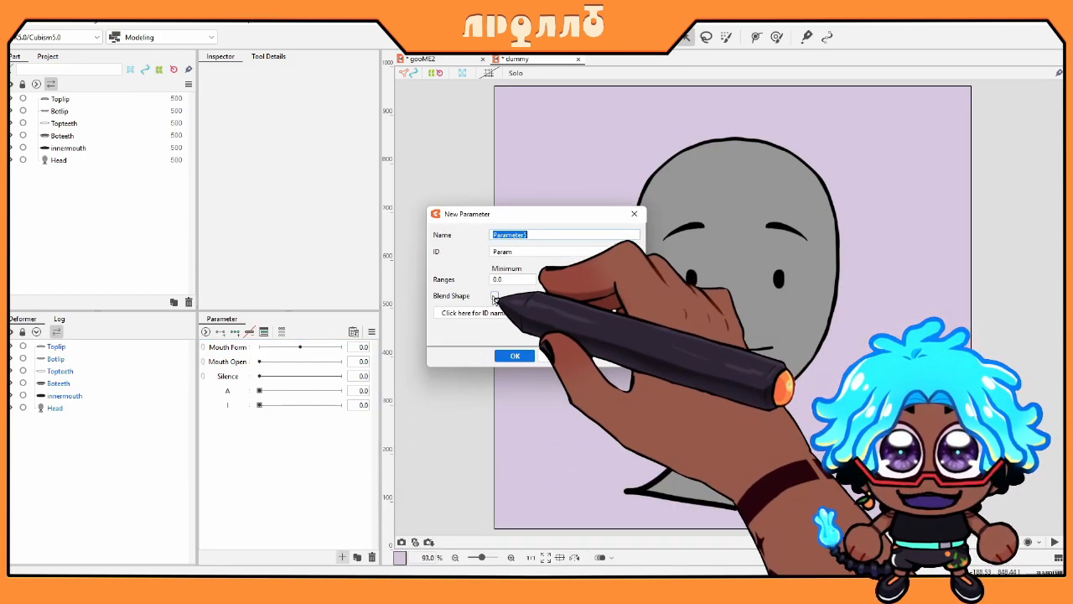
pyautogui.click(526, 234)
pyautogui.doubleClick(525, 234)
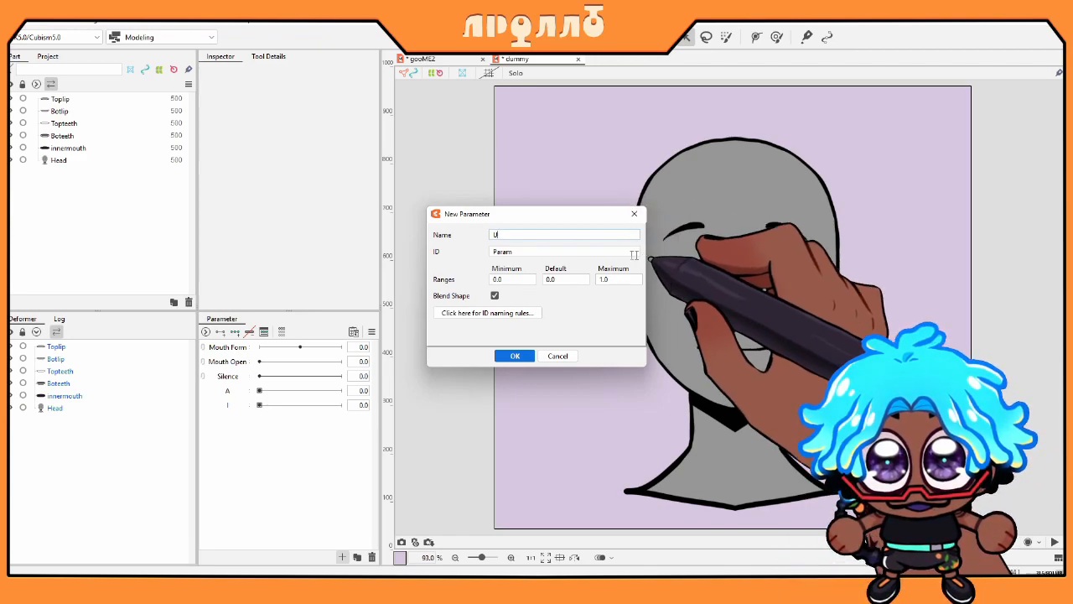
pyautogui.click(567, 254)
pyautogui.click(566, 254)
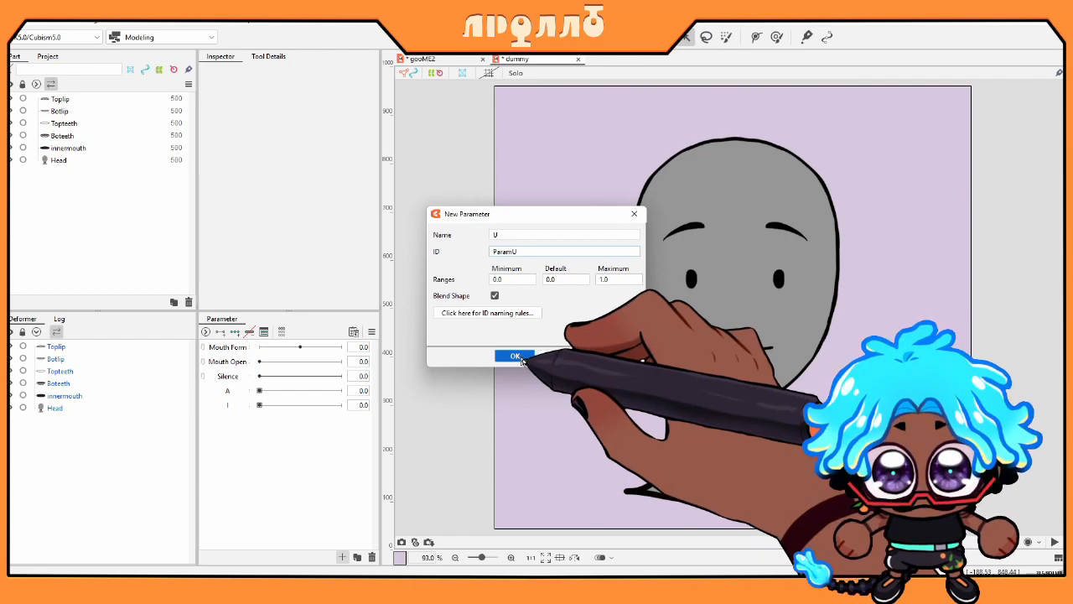
pyautogui.click(514, 355)
# Step: Create blend-shape parameter O
pyautogui.click(343, 556)
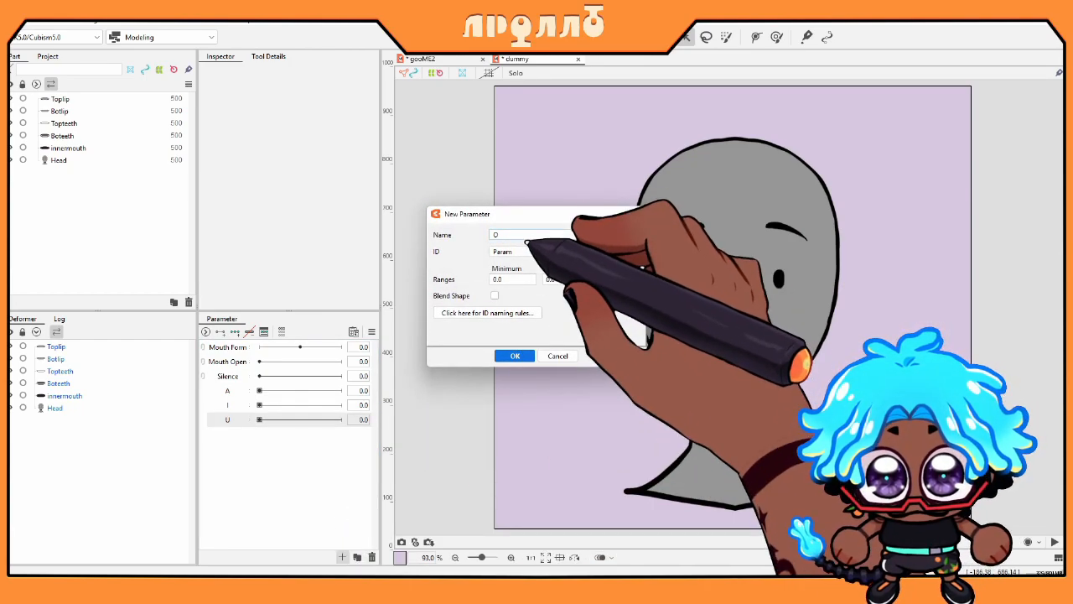
pyautogui.click(537, 252)
pyautogui.click(537, 253)
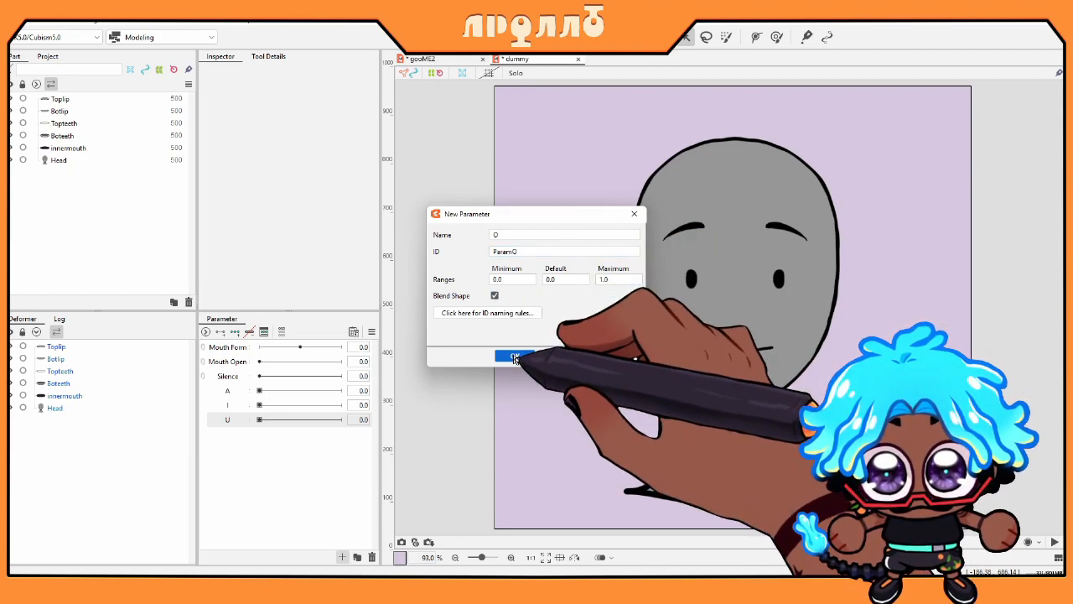
pyautogui.click(515, 355)
# Step: Create blend-shape parameter E
pyautogui.click(343, 556)
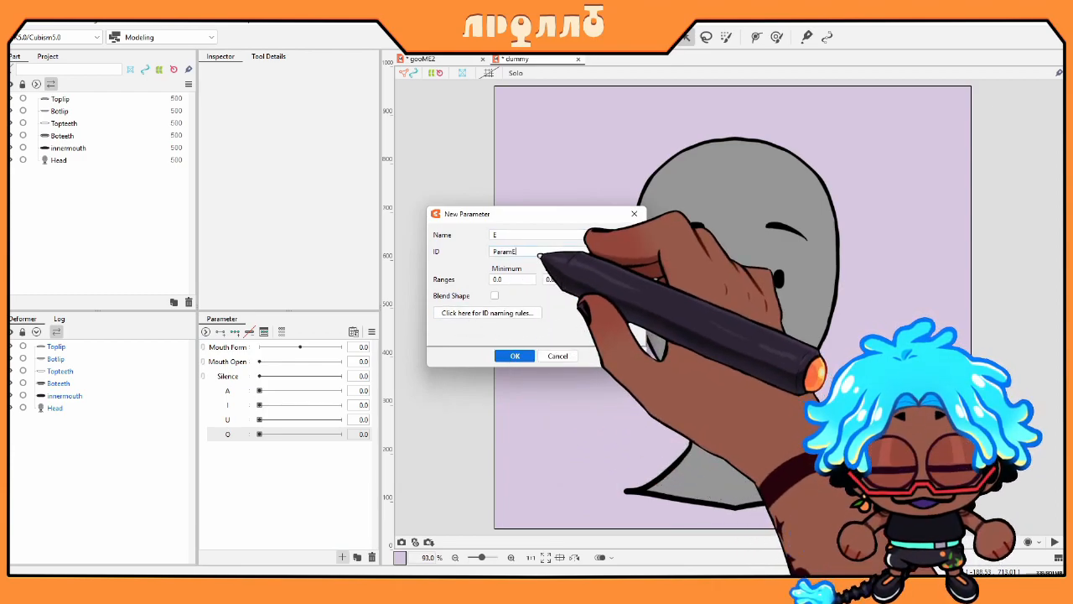
pyautogui.click(494, 295)
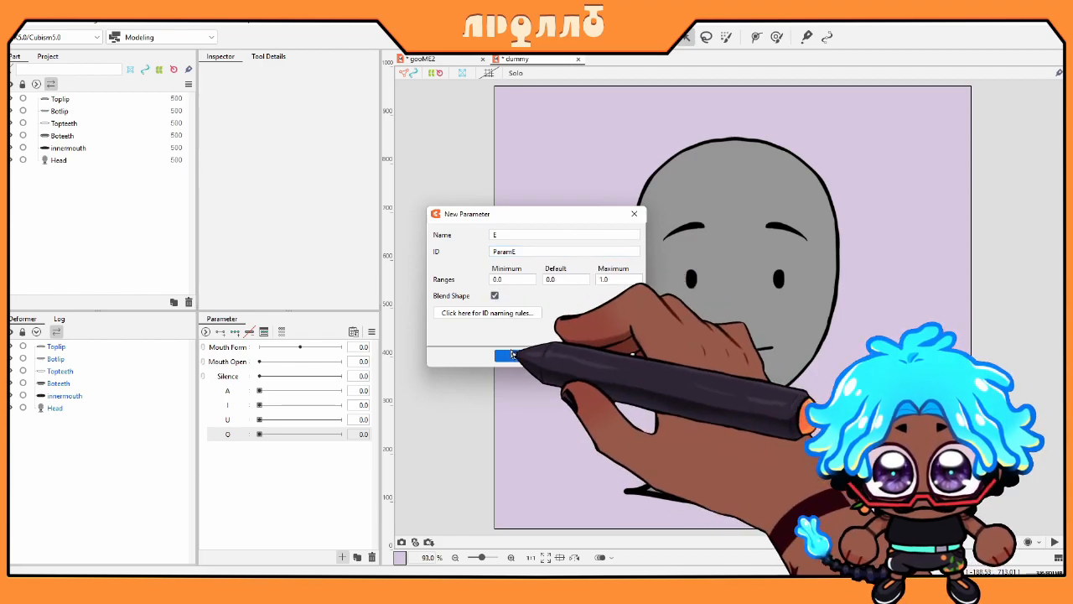
pyautogui.click(515, 356)
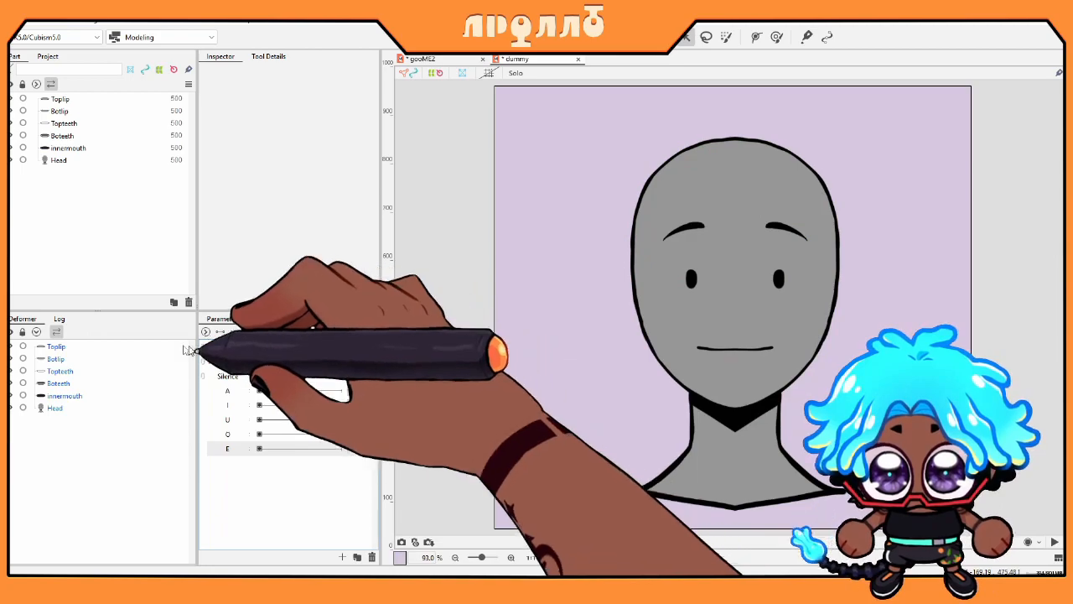
# Step: Hide the Toplip and Topteeth parts to reveal the dark inner mouth
pyautogui.click(61, 384)
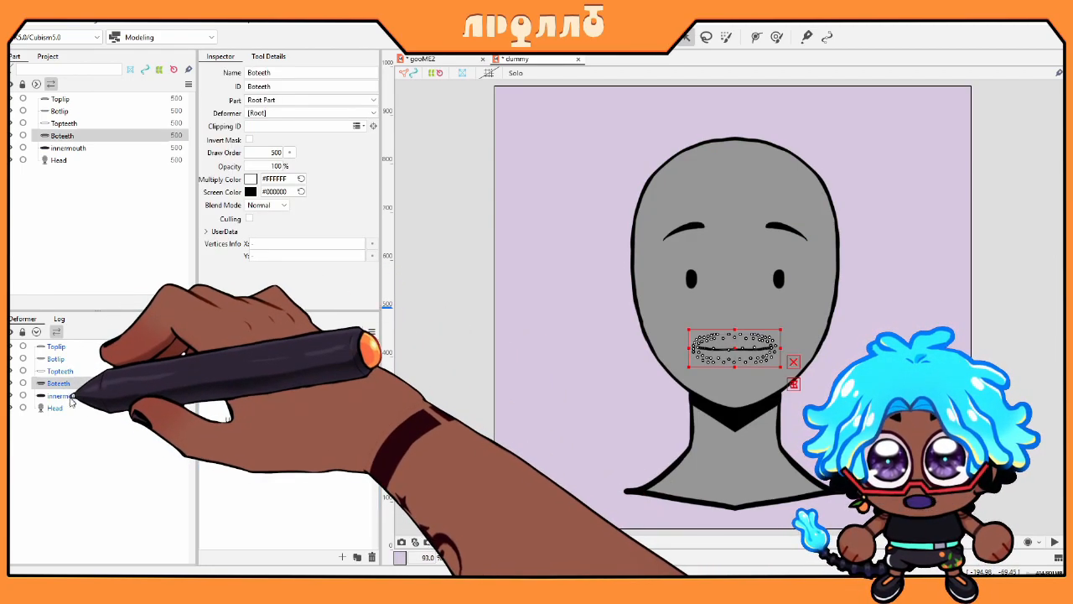
pyautogui.click(68, 346)
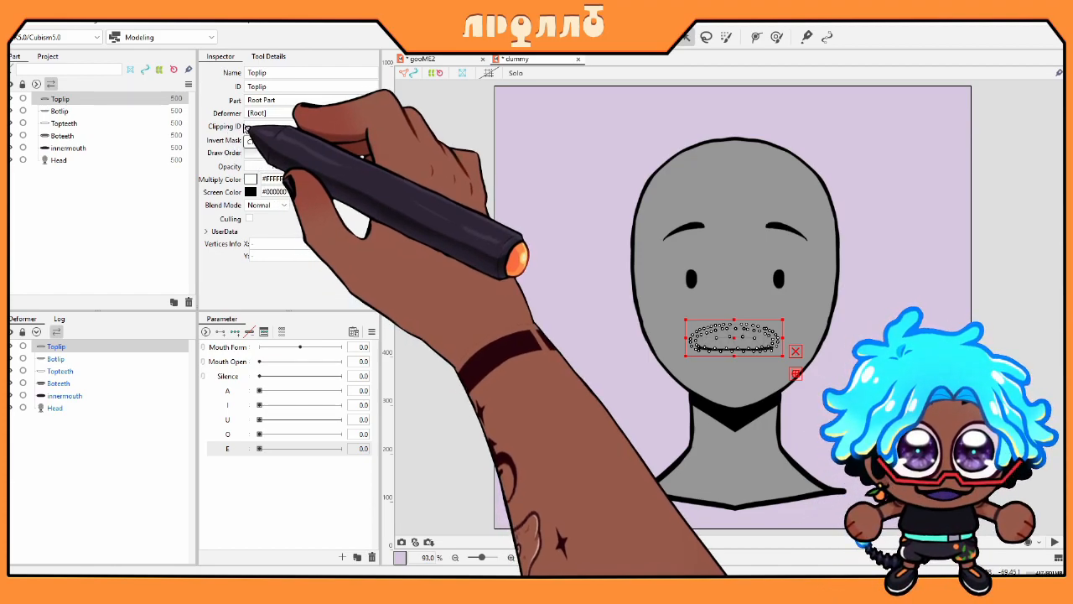
pyautogui.click(11, 100)
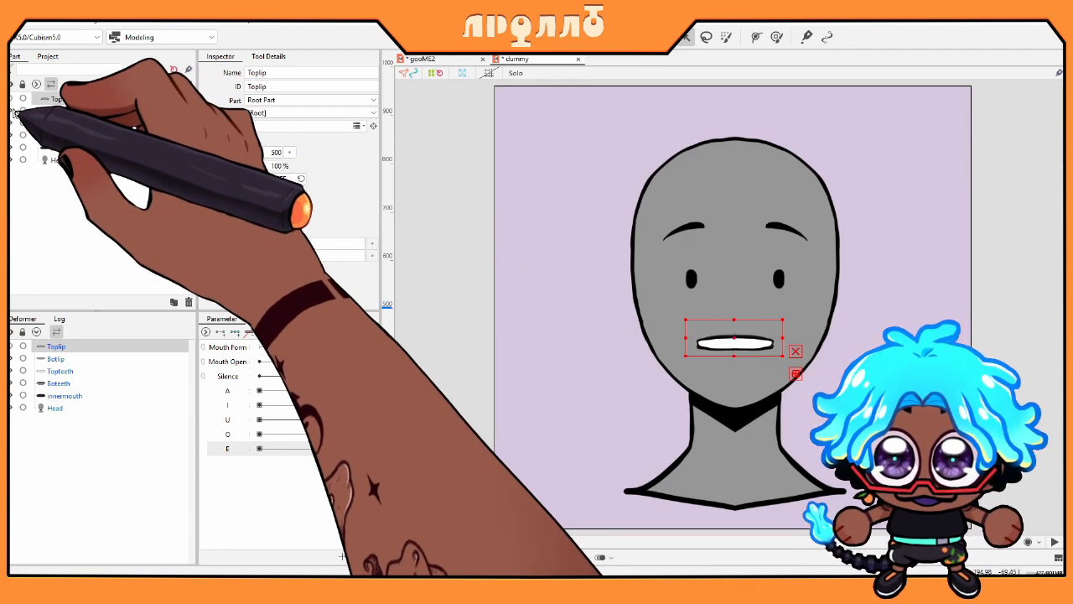
pyautogui.click(11, 125)
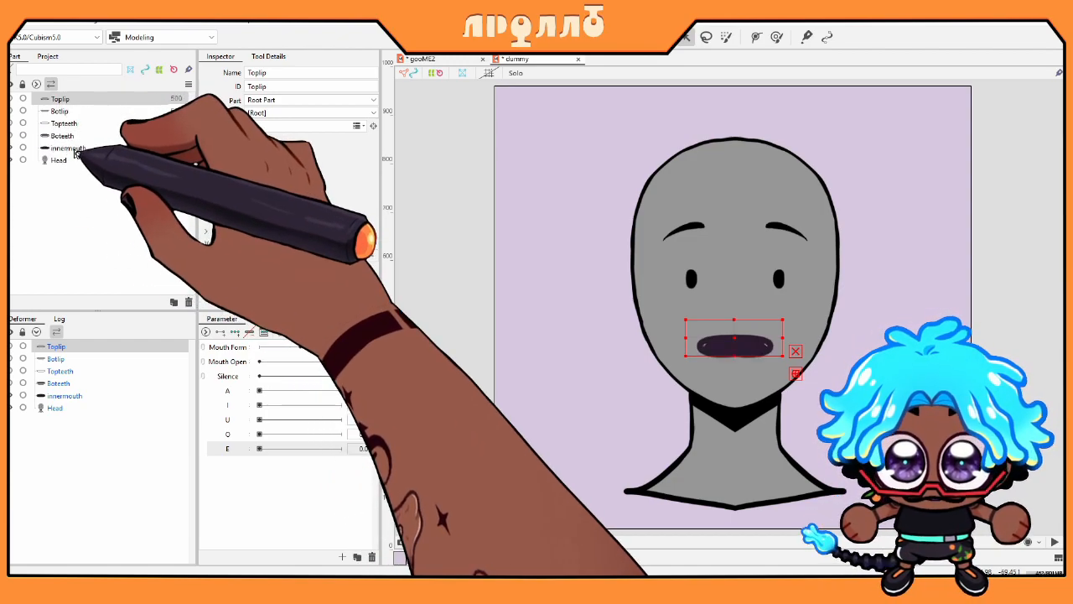
# Step: Paste innermouth's ID as the clipping ID of Topteeth and Boteeth
pyautogui.click(73, 148)
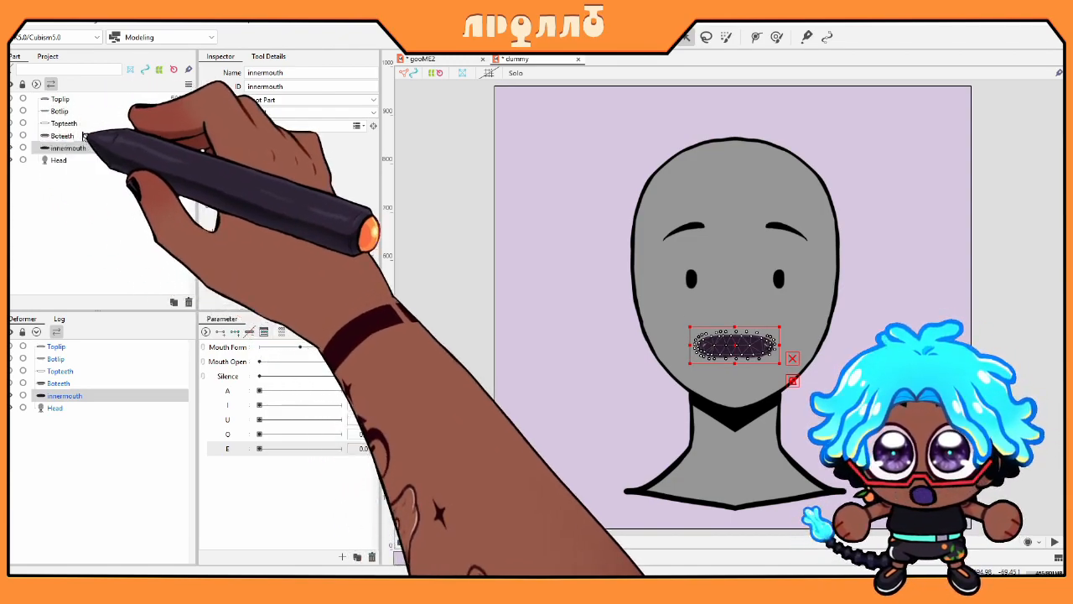
pyautogui.doubleClick(277, 87)
pyautogui.hotkey('ctrl', 'c')
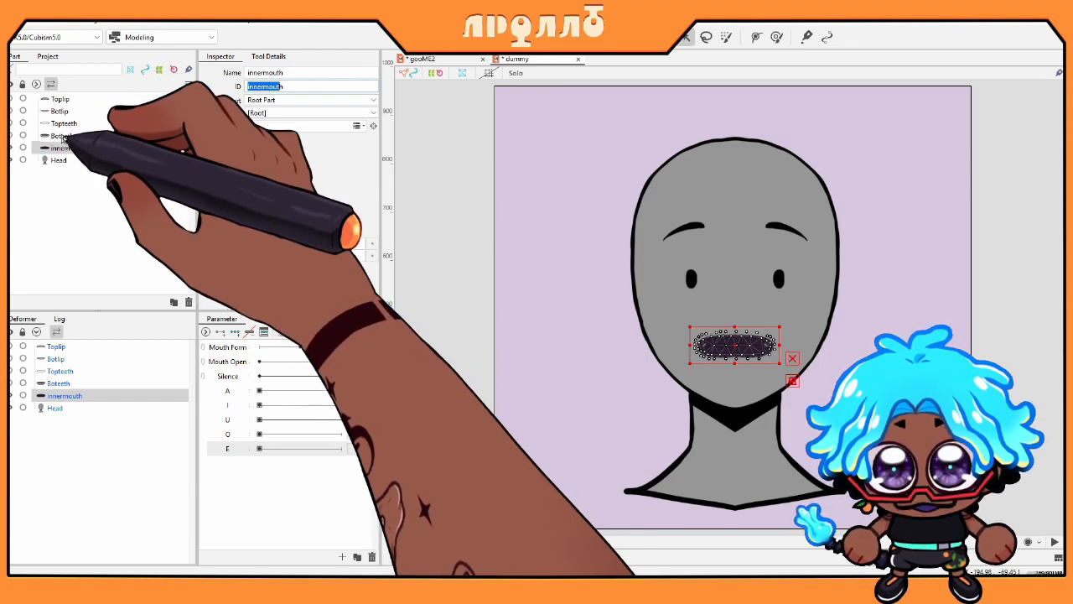
pyautogui.click(63, 135)
pyautogui.keyDown('ctrl'); pyautogui.click(63, 123); pyautogui.keyUp('ctrl')
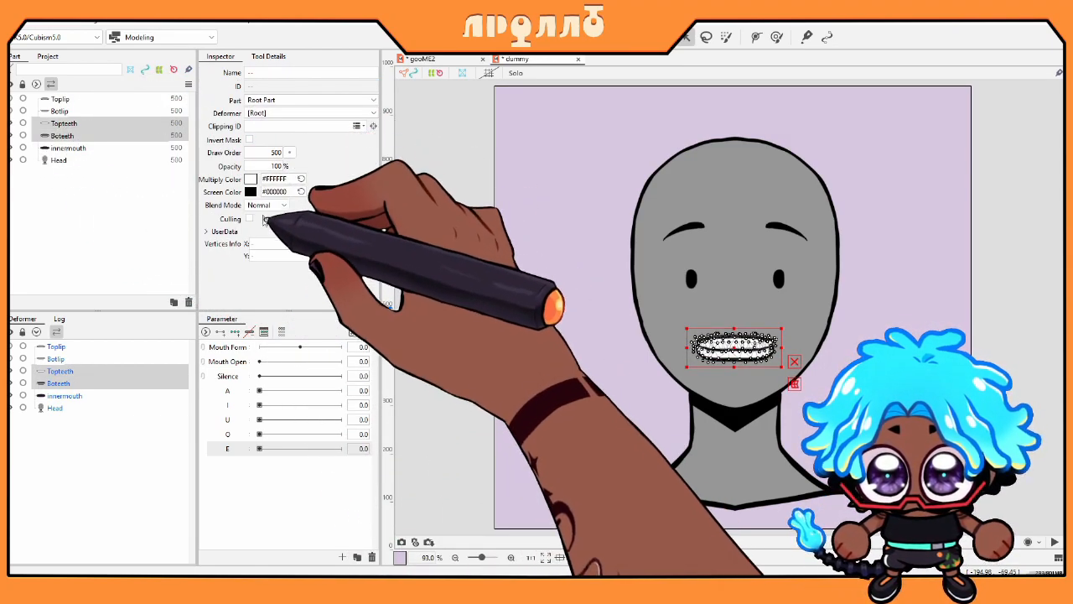
pyautogui.hotkey('ctrl', 'v')
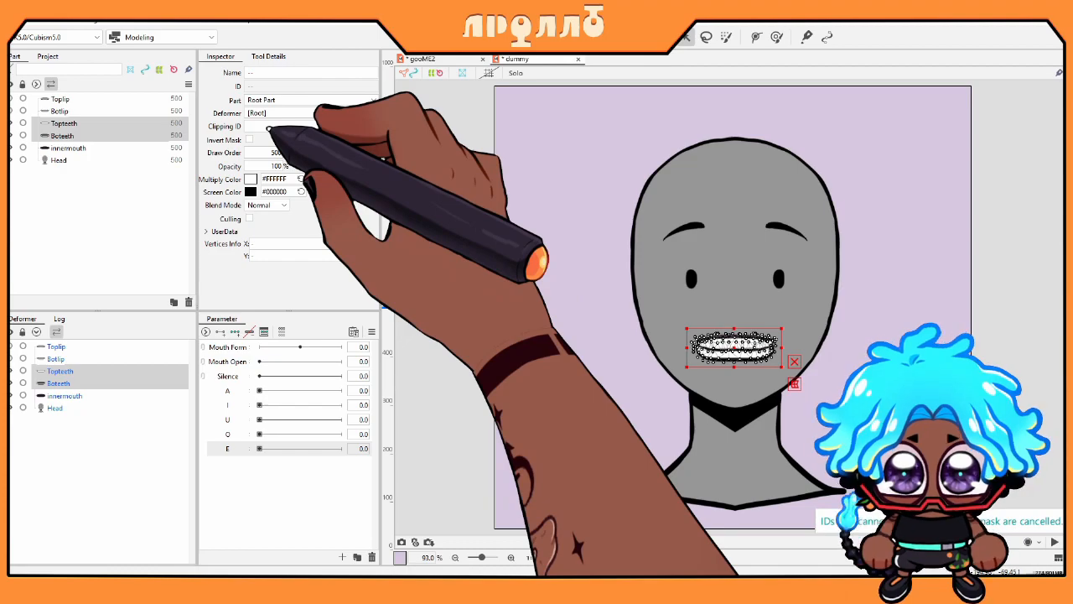
pyautogui.click(88, 148)
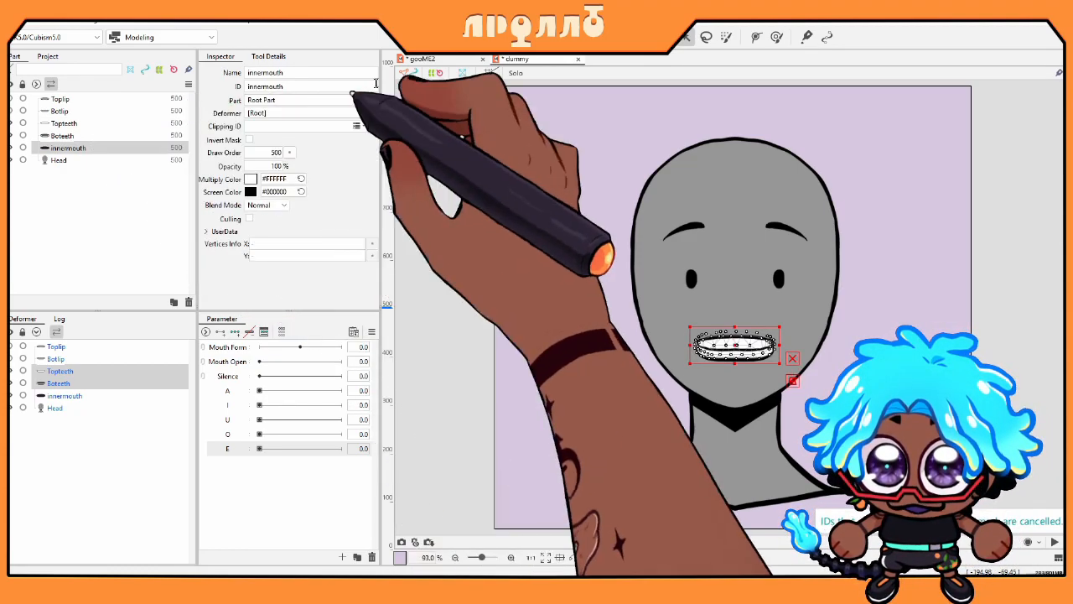
pyautogui.doubleClick(327, 87)
pyautogui.hotkey('ctrl', 'c')
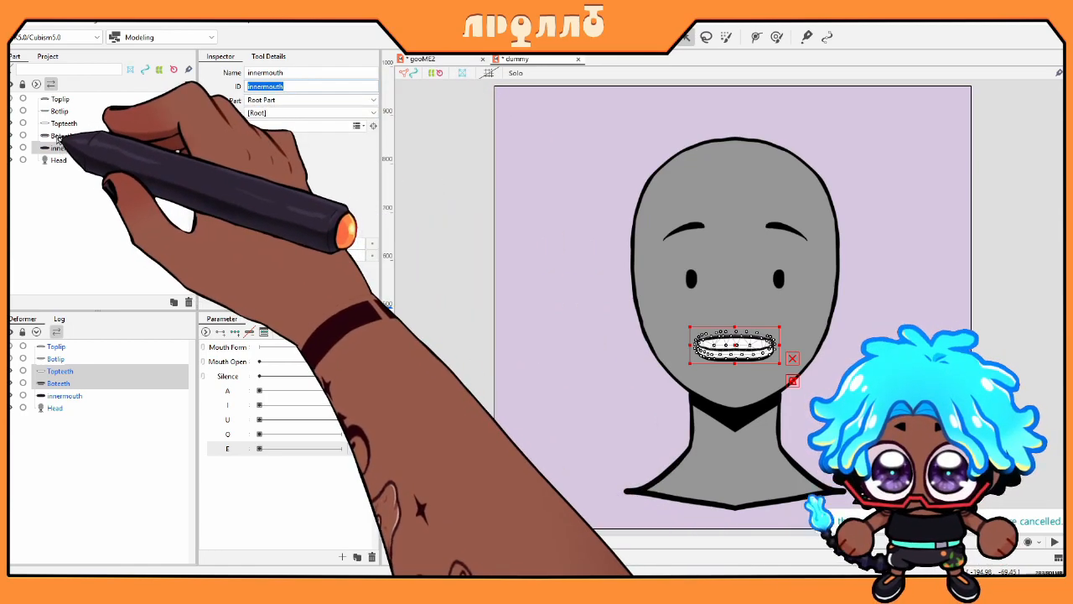
pyautogui.click(63, 135)
pyautogui.keyDown('ctrl'); pyautogui.click(66, 124); pyautogui.keyUp('ctrl')
pyautogui.click(264, 126)
pyautogui.hotkey('ctrl', 'v')
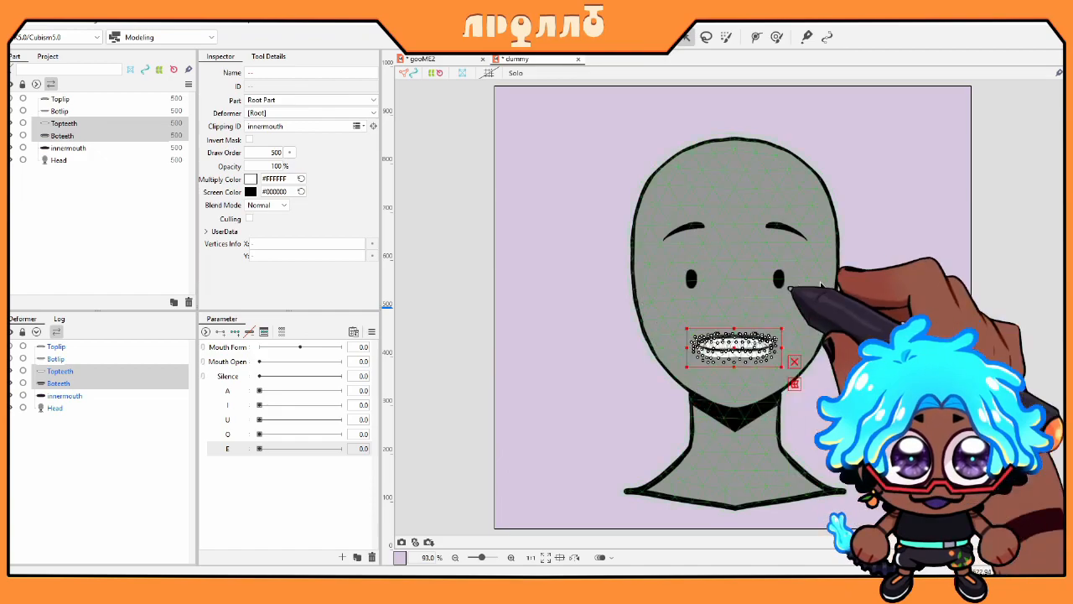
# Step: Test the teeth clipping by moving innermouth sideways, then undo the move
pyautogui.click(76, 146)
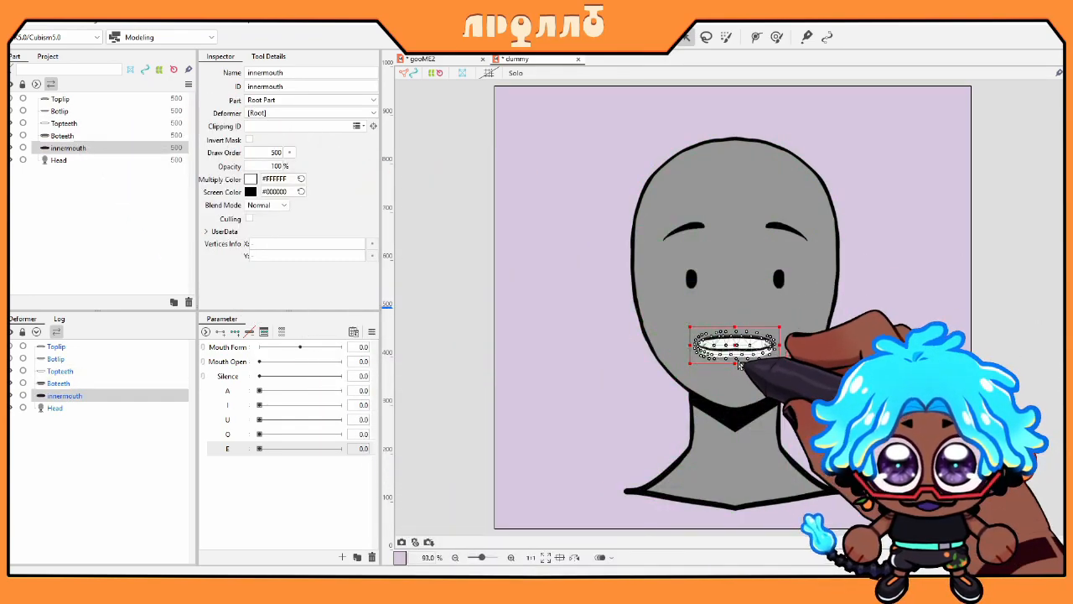
pyautogui.moveTo(691, 342); pyautogui.dragTo(530, 345)
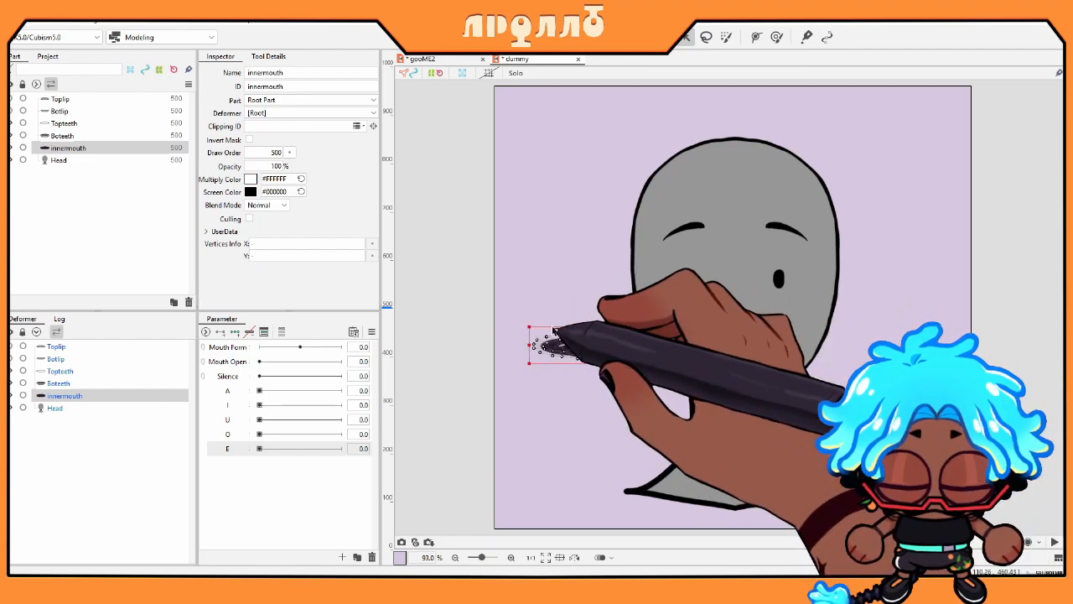
pyautogui.hotkey('ctrl', 'z')
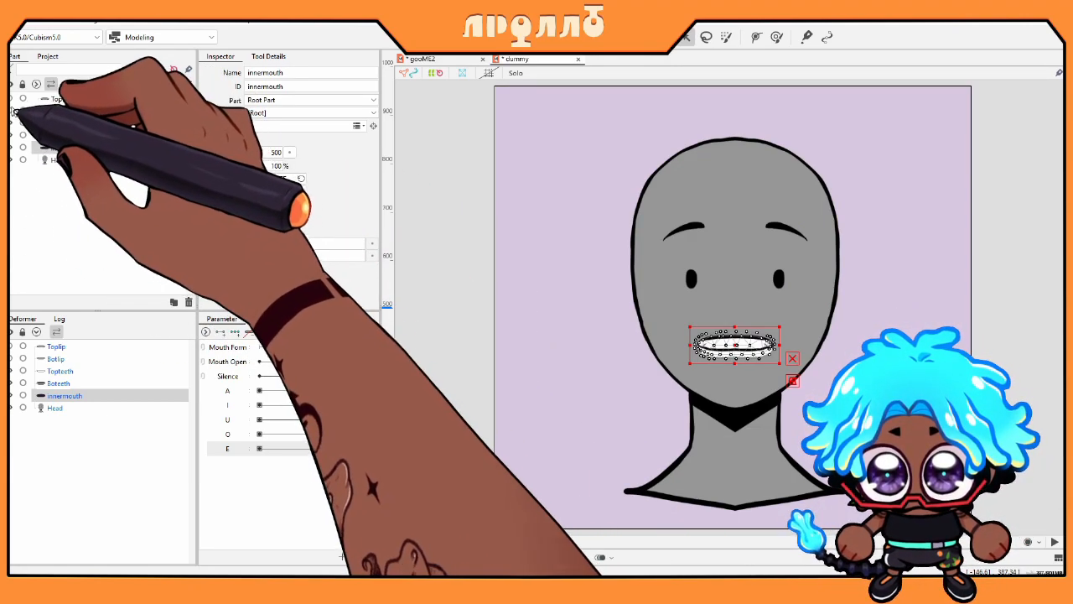
pyautogui.click(101, 111)
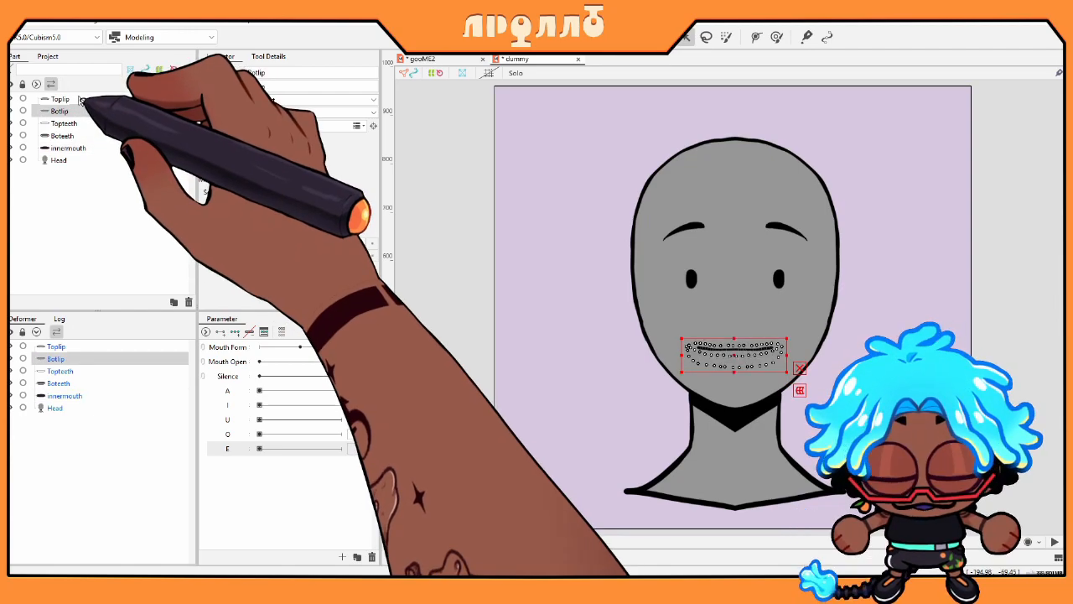
pyautogui.click(125, 99)
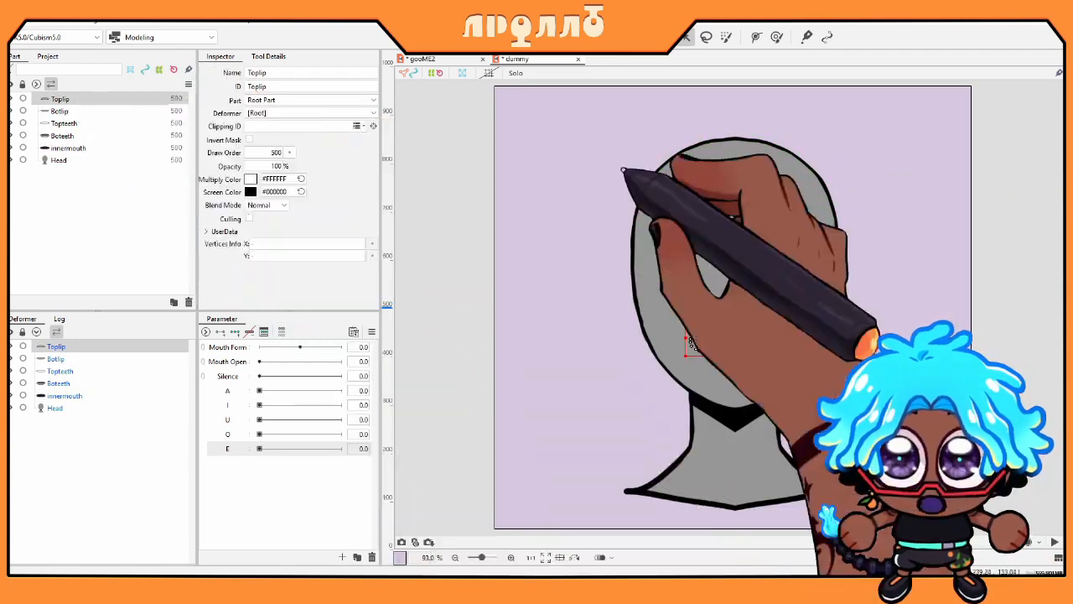
pyautogui.click(721, 336)
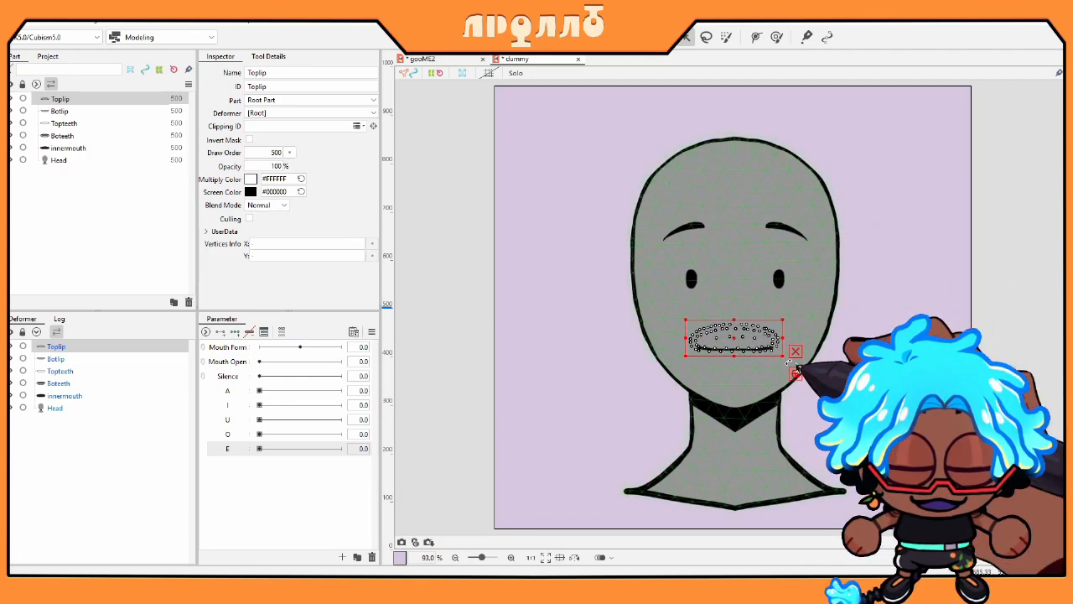
pyautogui.moveTo(841, 412); pyautogui.dragTo(645, 299)
pyautogui.moveTo(717, 345); pyautogui.dragTo(847, 346)
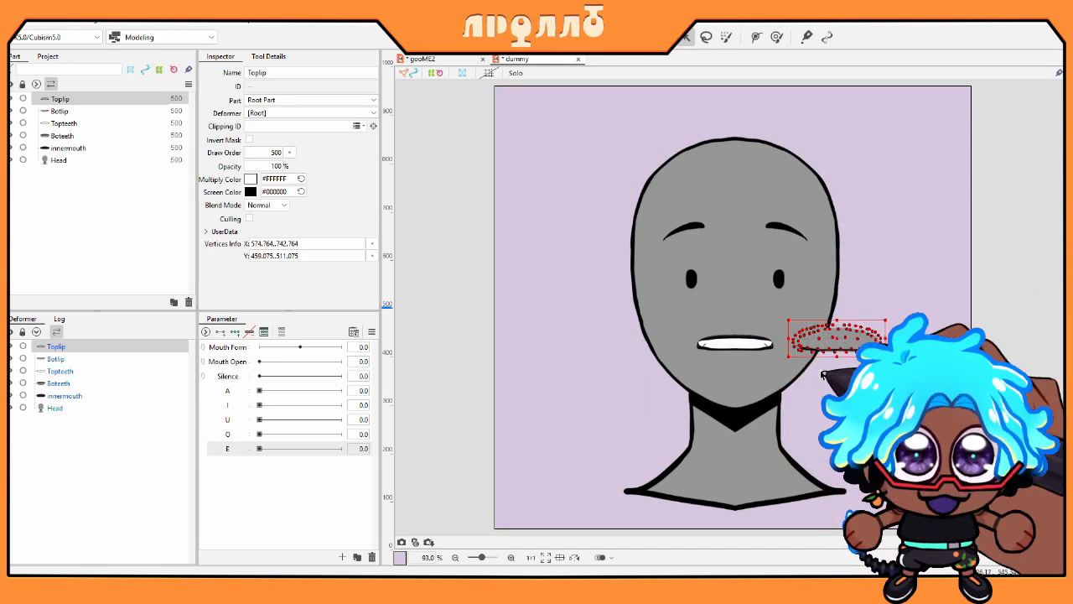
pyautogui.hotkey('ctrl', 'z')
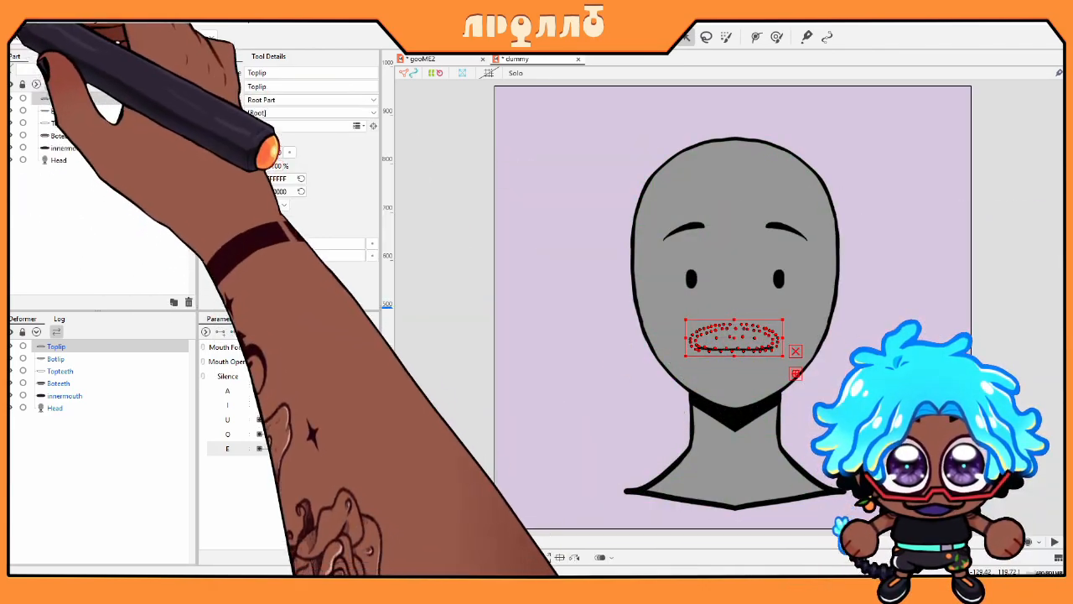
pyautogui.click(76, 147)
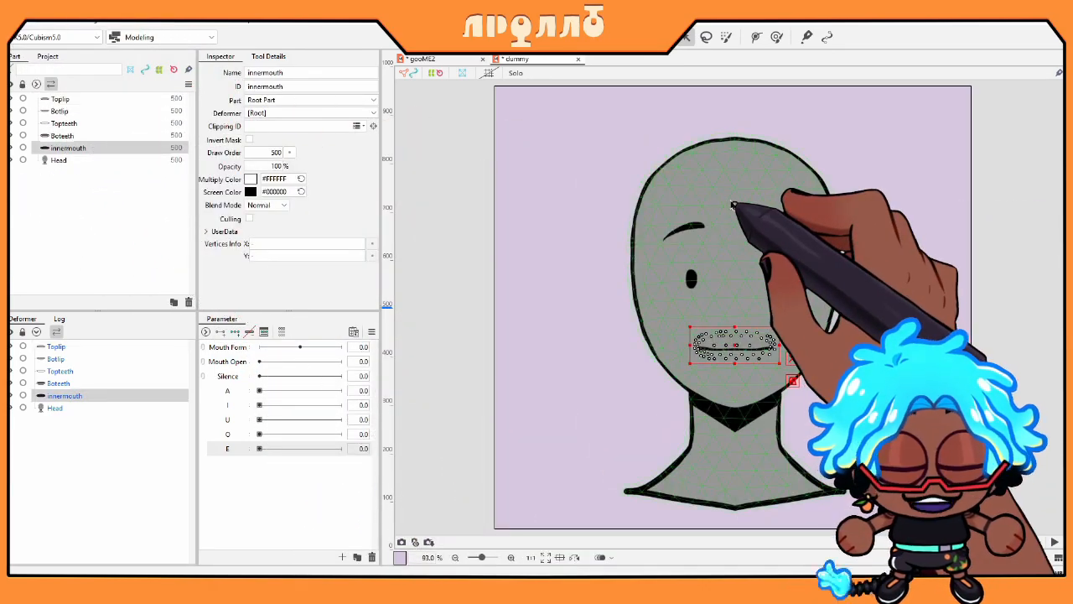
# Step: Place a deform path on Toplip, running from the left mouth corner along the lip line
pyautogui.click(142, 99)
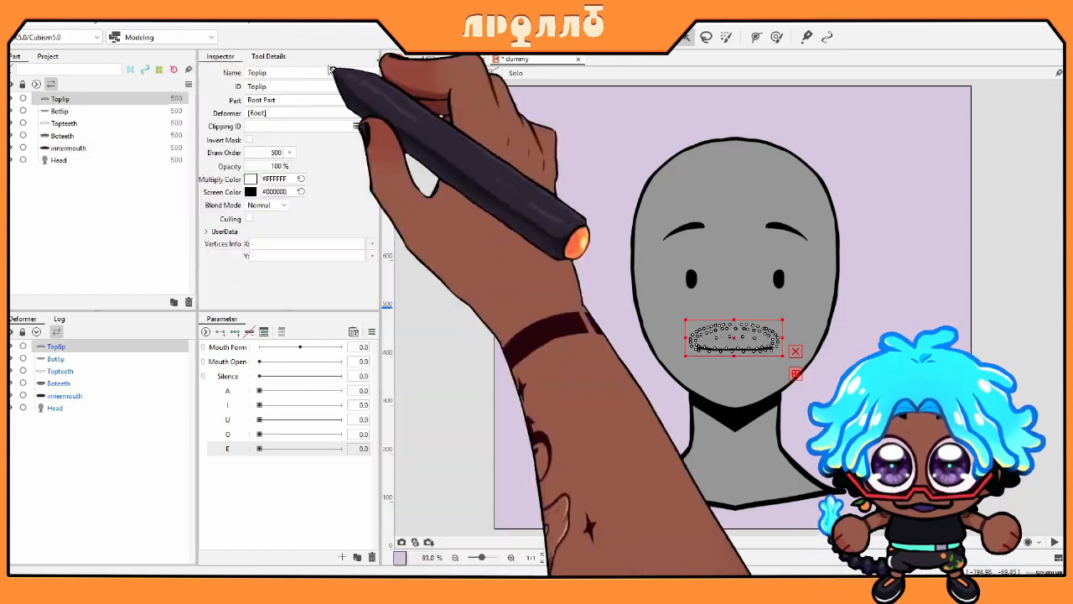
pyautogui.click(758, 38)
pyautogui.scroll(4, 763, 320)
pyautogui.moveTo(714, 350); pyautogui.dragTo(724, 299)
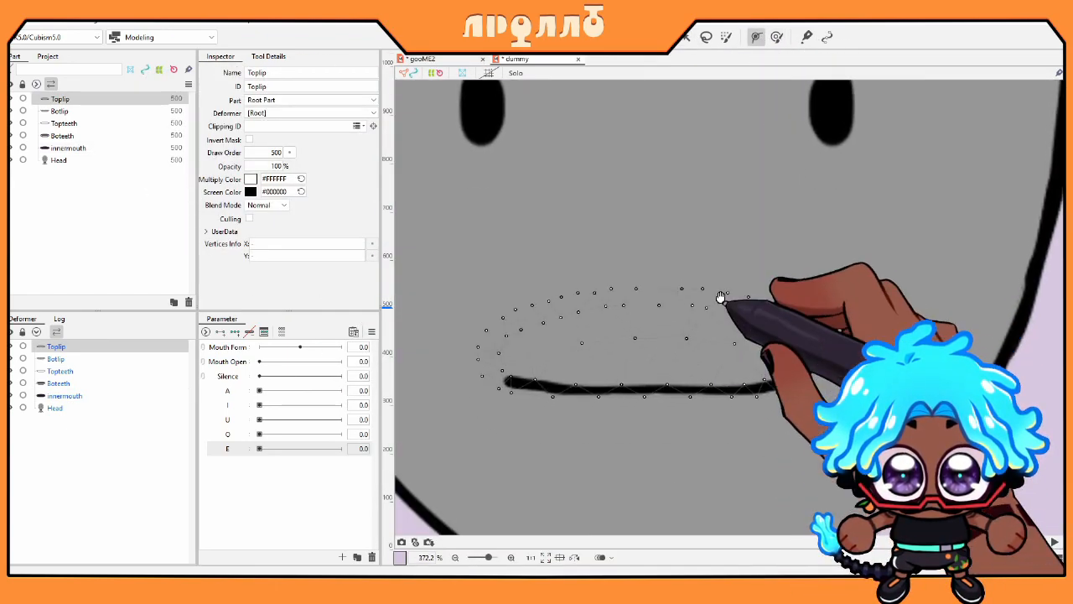
pyautogui.click(505, 376)
pyautogui.click(566, 383)
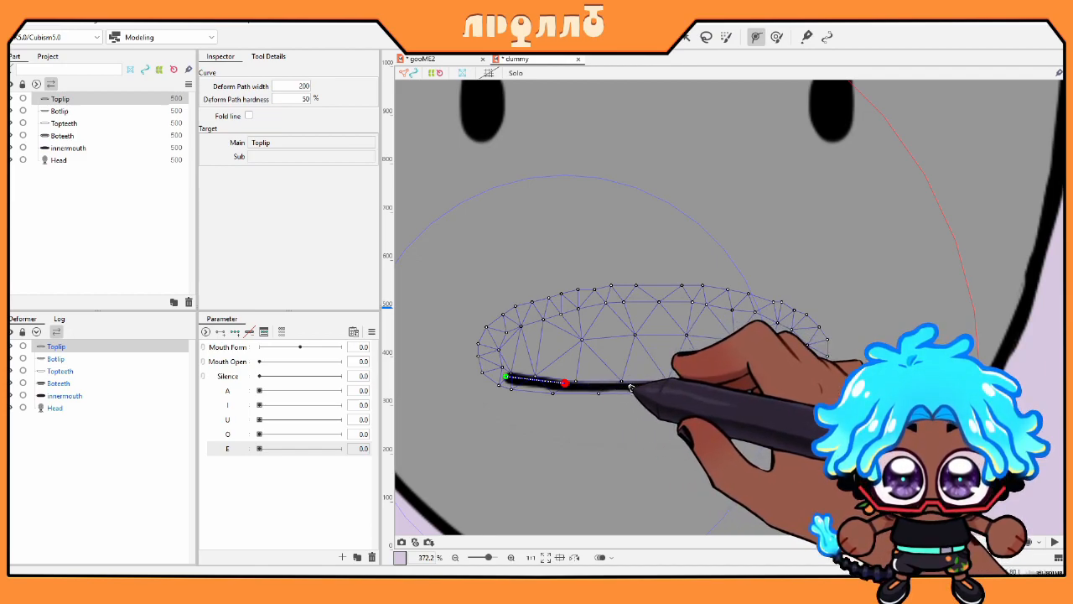
pyautogui.moveTo(565, 384); pyautogui.dragTo(552, 382)
pyautogui.moveTo(669, 386); pyautogui.dragTo(603, 387)
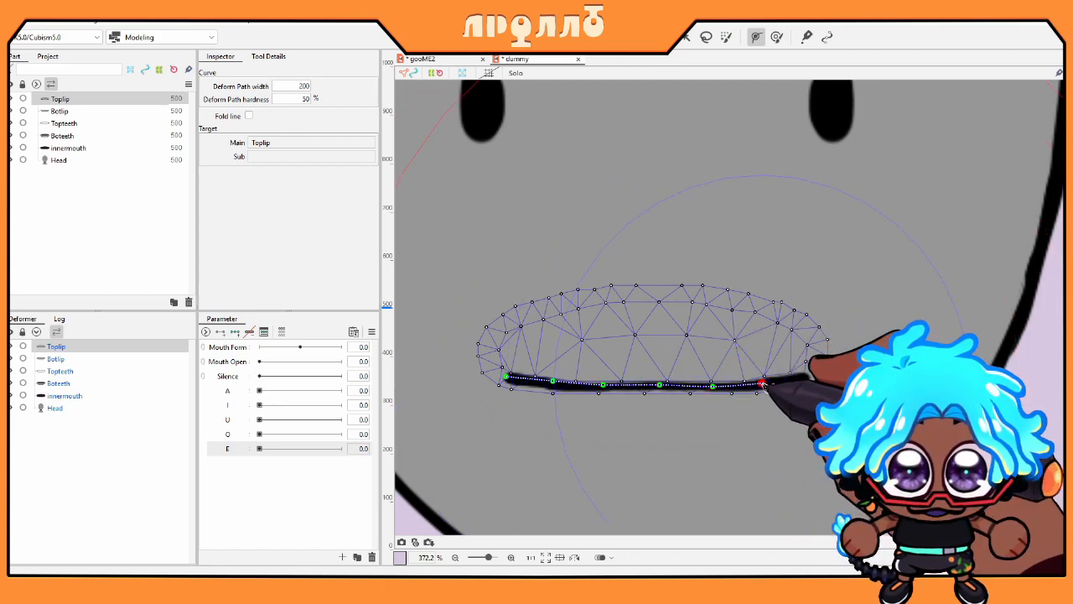
# Step: Add a three-point deform path along Botlip's upper edge, then select both Botlip and Toplip
pyautogui.click(58, 111)
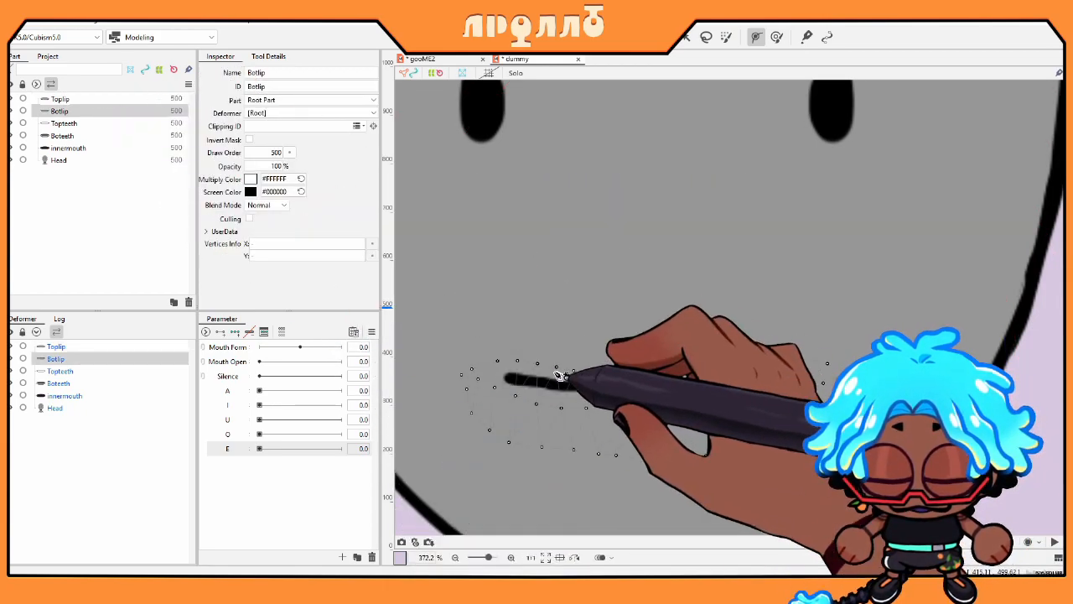
pyautogui.click(511, 378)
pyautogui.click(546, 382)
pyautogui.click(600, 386)
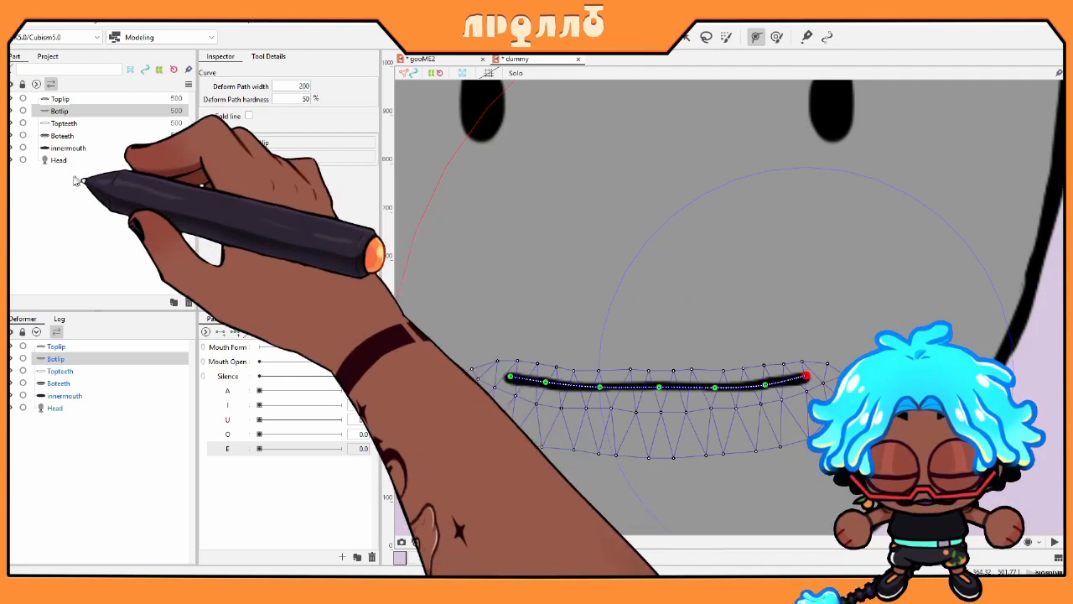
pyautogui.click(74, 108)
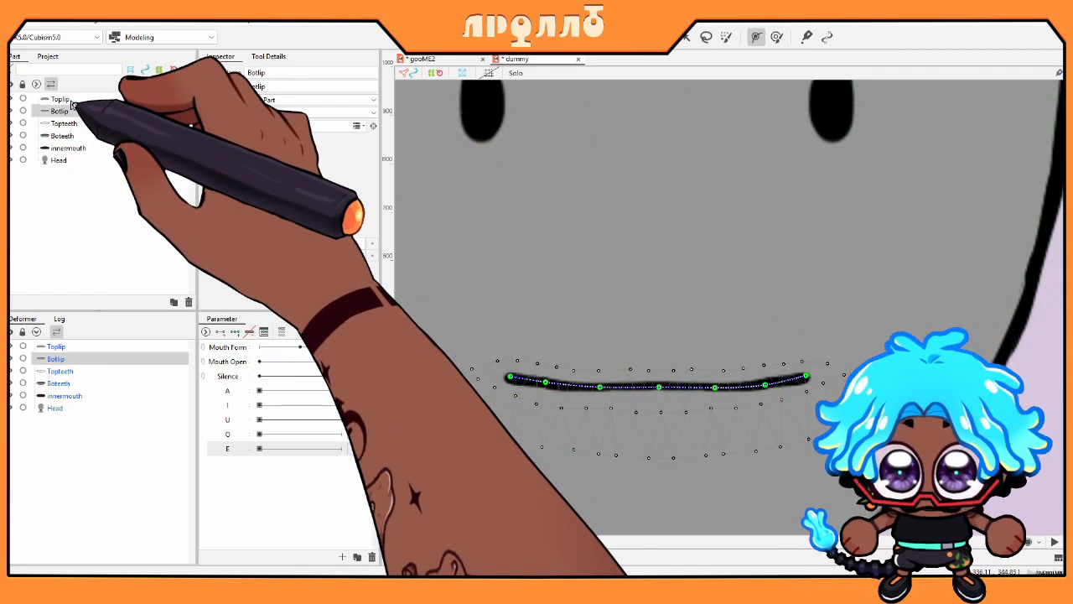
pyautogui.keyDown('ctrl'); pyautogui.click(60, 99); pyautogui.keyUp('ctrl')
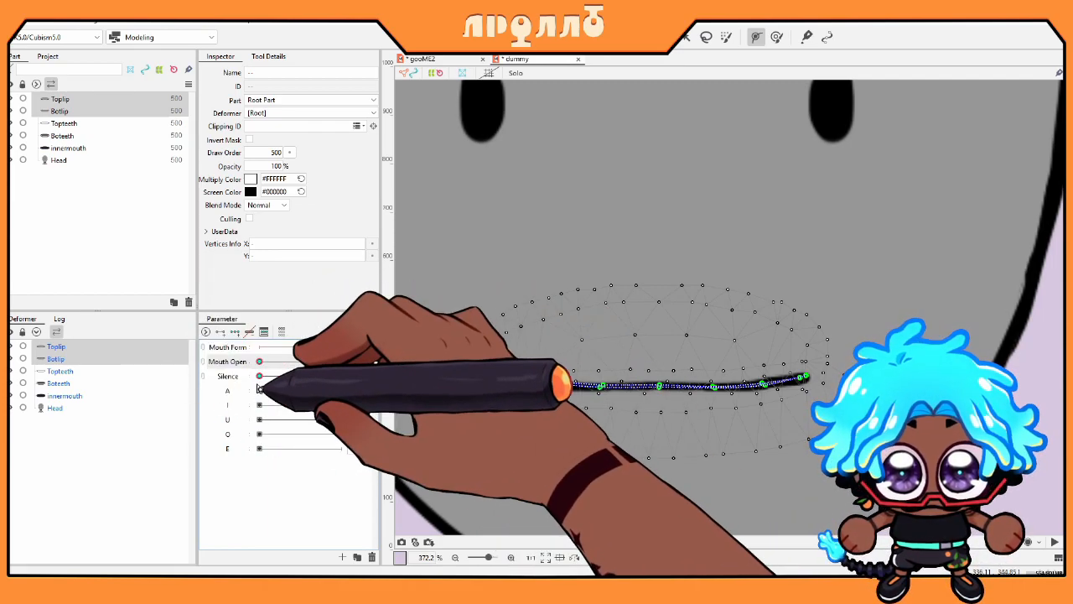
# Step: Set Mouth Open and Silence to 1.0, then select Toplip alone
pyautogui.moveTo(260, 360); pyautogui.dragTo(161, 365)
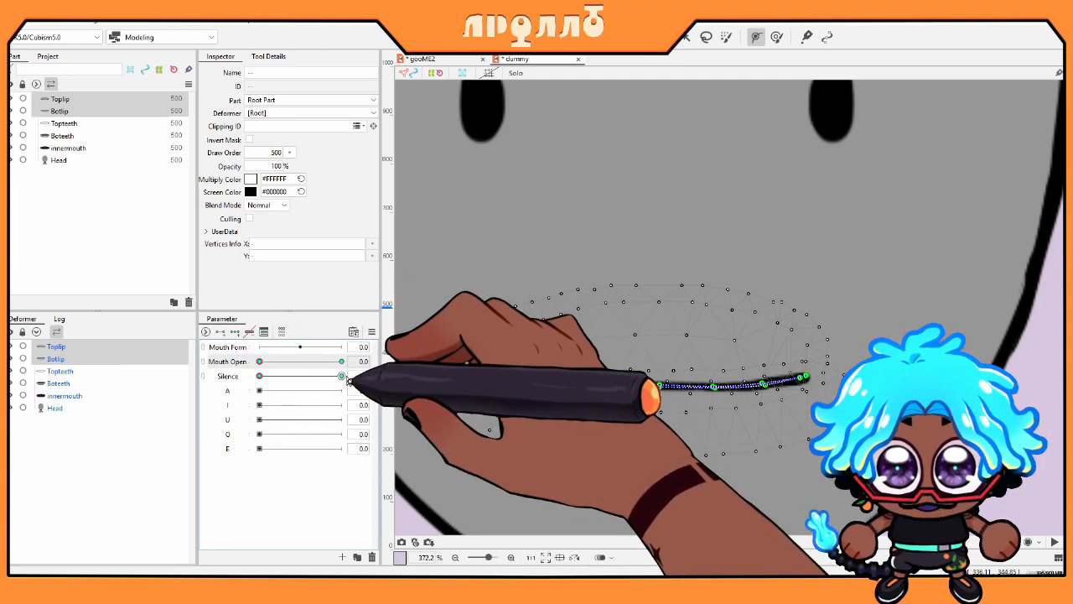
pyautogui.click(344, 375)
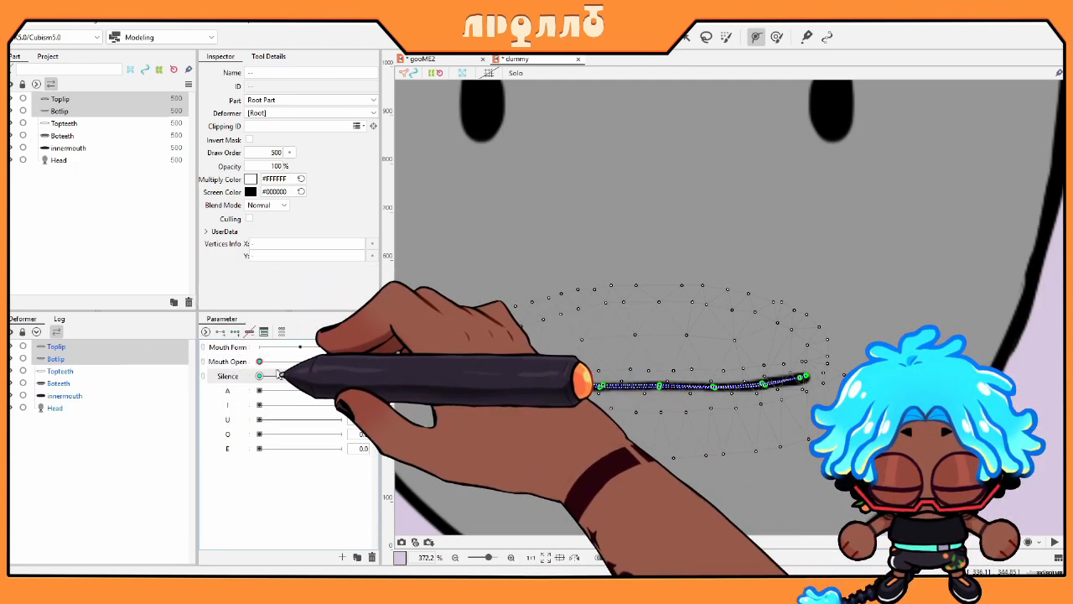
pyautogui.moveTo(260, 361); pyautogui.dragTo(391, 361)
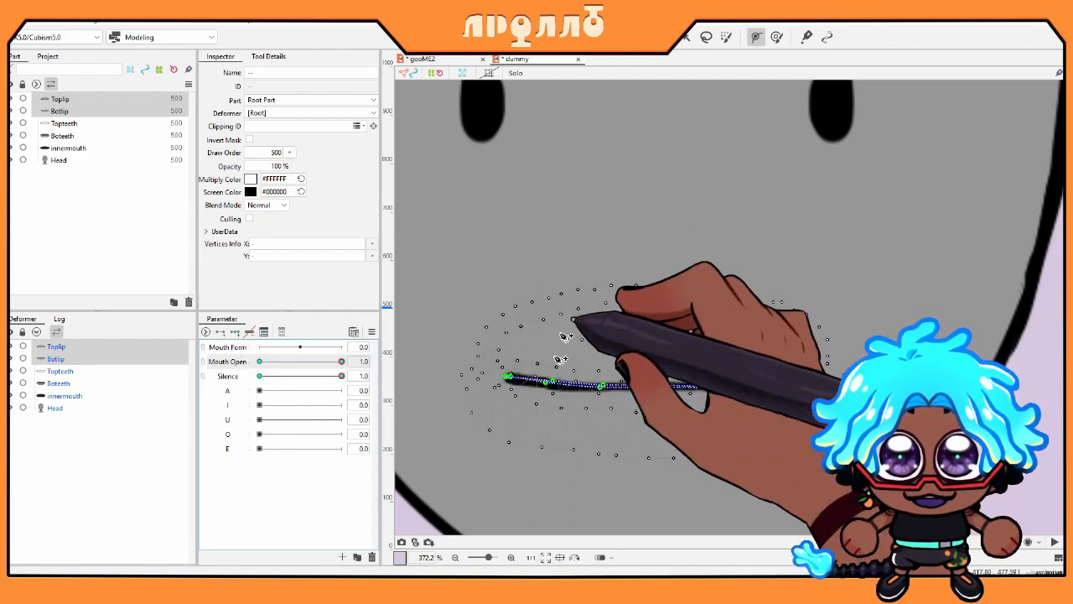
pyautogui.click(685, 37)
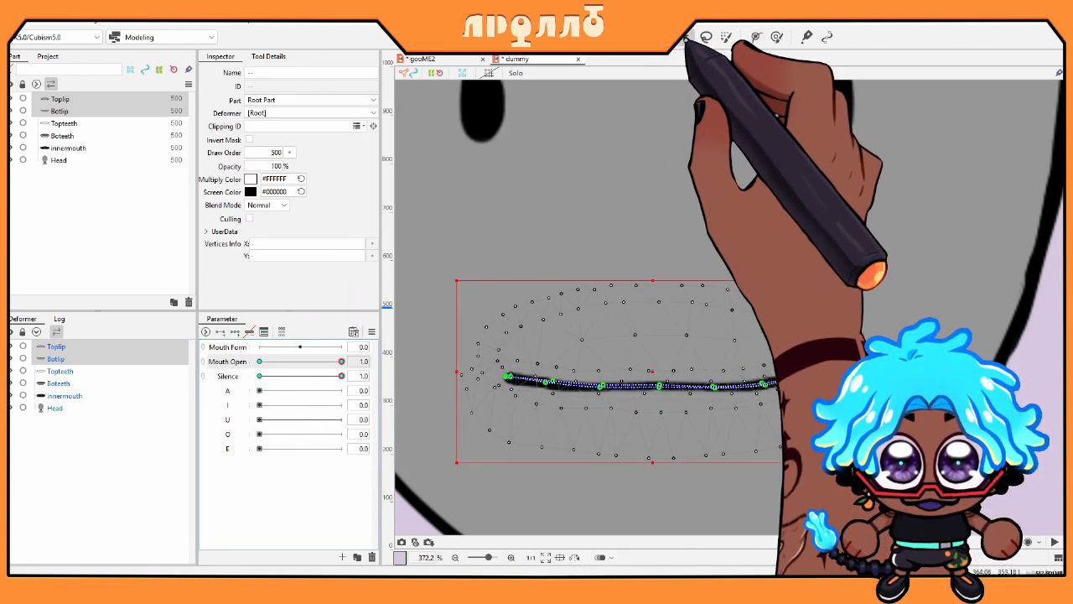
pyautogui.click(60, 99)
# Step: Drag Toplip's deform path points upward to raise the top lip
pyautogui.moveTo(553, 381); pyautogui.dragTo(508, 360)
pyautogui.moveTo(605, 384); pyautogui.dragTo(794, 362)
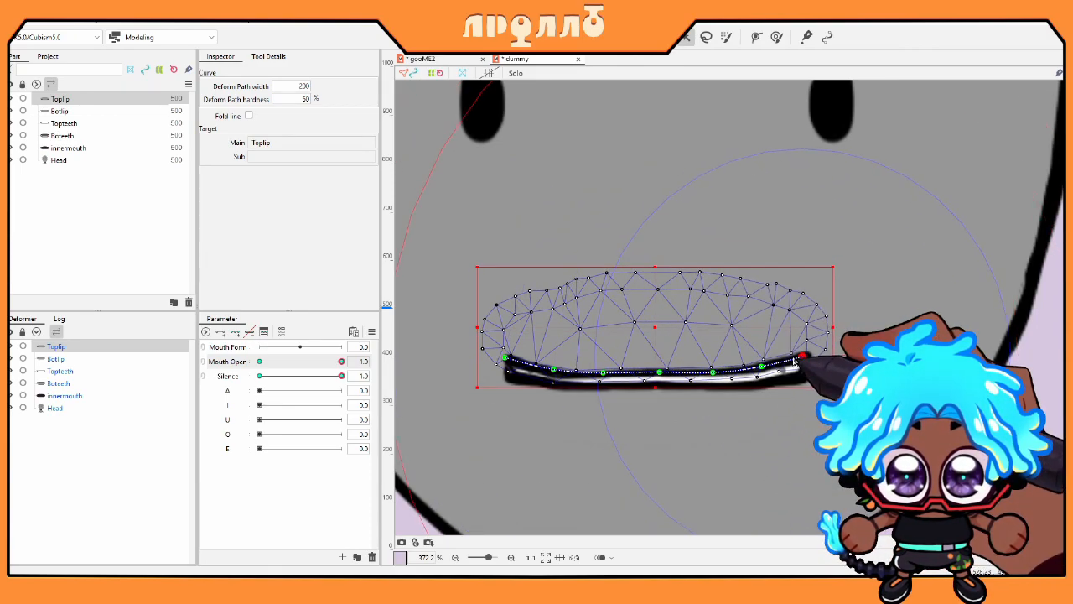
pyautogui.moveTo(505, 360); pyautogui.dragTo(503, 358)
pyautogui.moveTo(658, 375); pyautogui.dragTo(658, 364)
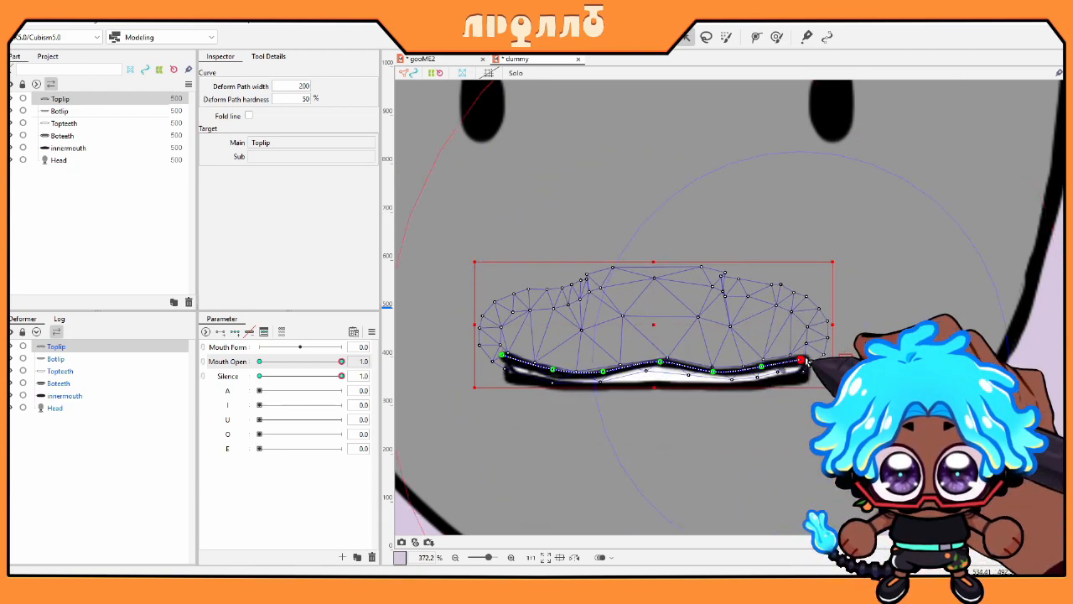
pyautogui.click(58, 111)
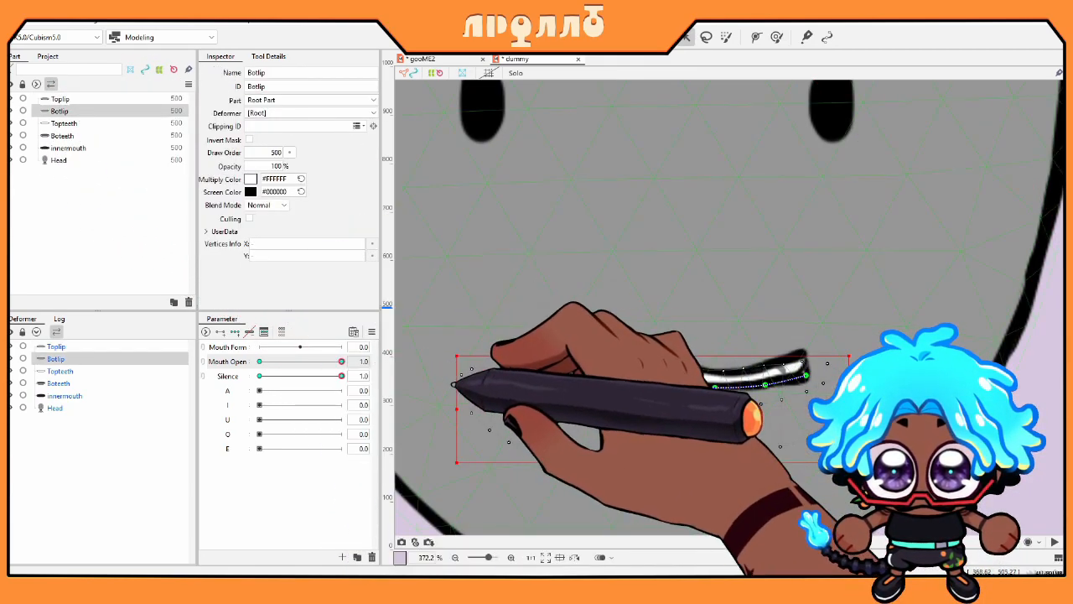
# Step: Pull Botlip's path points down into a wide U-shaped curve, then preview the mouth opening
pyautogui.moveTo(511, 378); pyautogui.dragTo(505, 358)
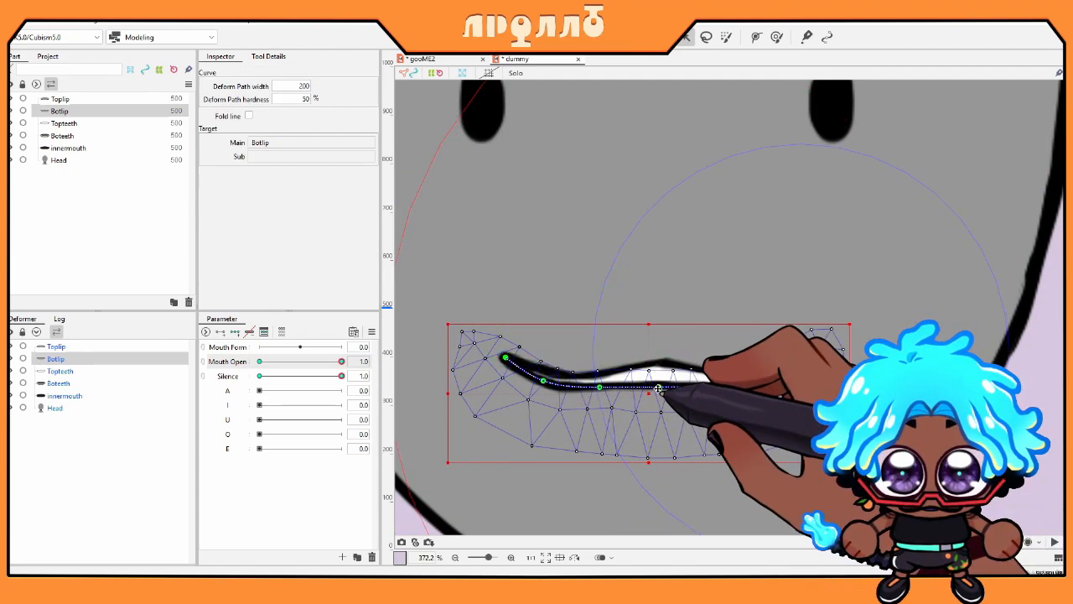
pyautogui.moveTo(660, 387); pyautogui.dragTo(660, 498)
pyautogui.moveTo(600, 387); pyautogui.dragTo(578, 485)
pyautogui.moveTo(547, 389); pyautogui.dragTo(516, 417)
pyautogui.moveTo(717, 390); pyautogui.dragTo(732, 490)
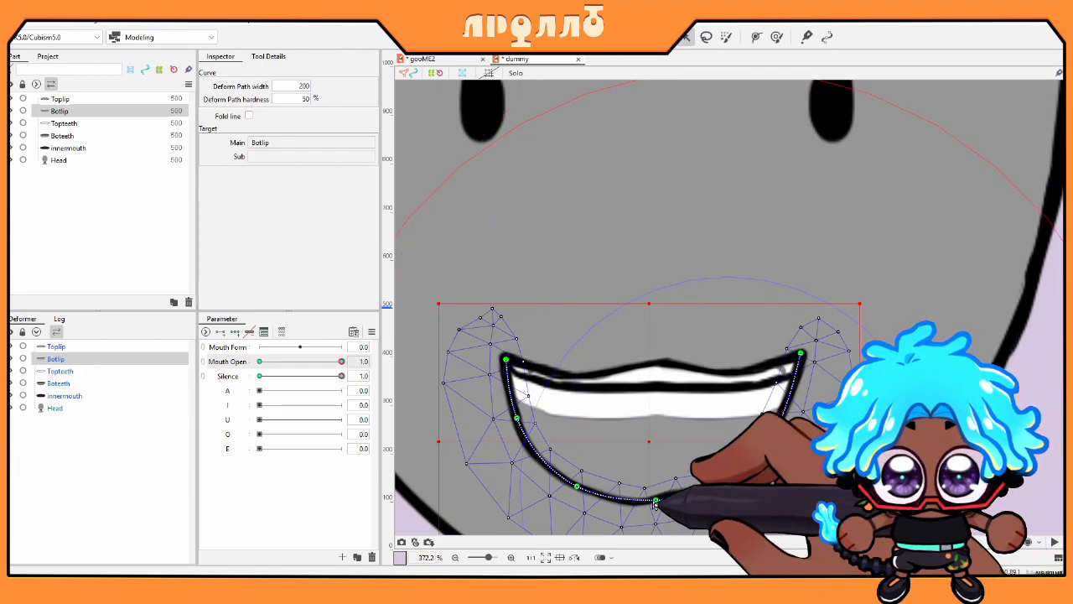
pyautogui.moveTo(656, 502); pyautogui.dragTo(659, 510)
pyautogui.click(701, 478)
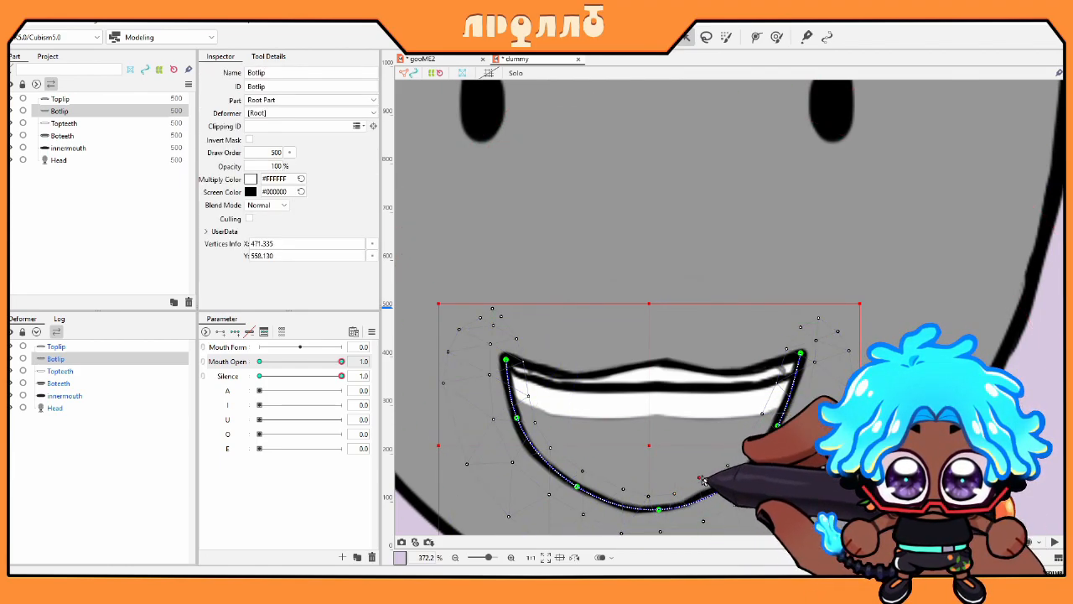
pyautogui.moveTo(776, 438); pyautogui.dragTo(778, 442)
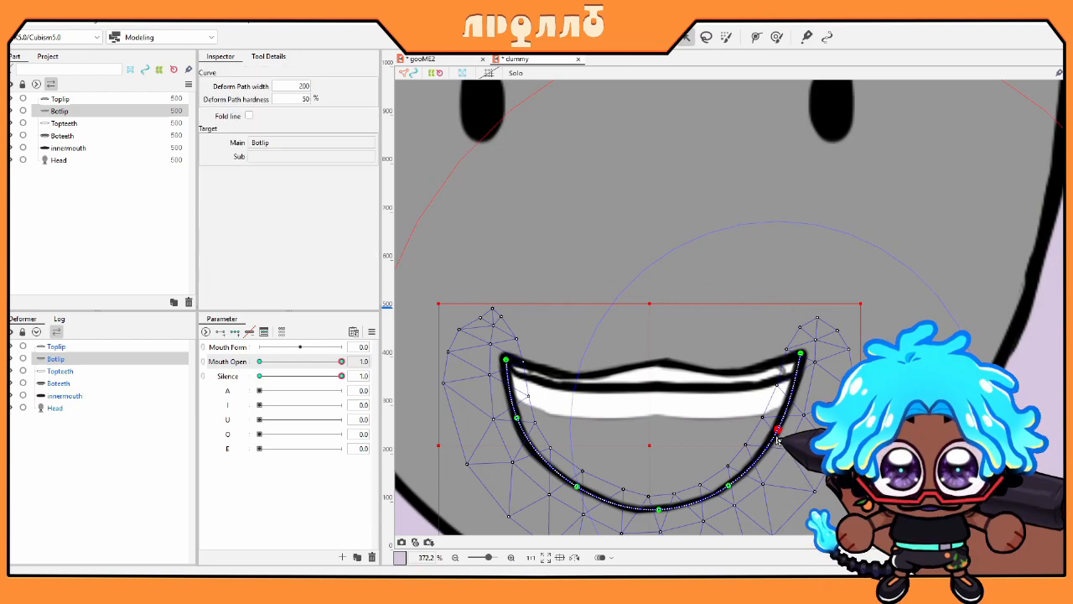
pyautogui.moveTo(521, 428); pyautogui.dragTo(524, 429)
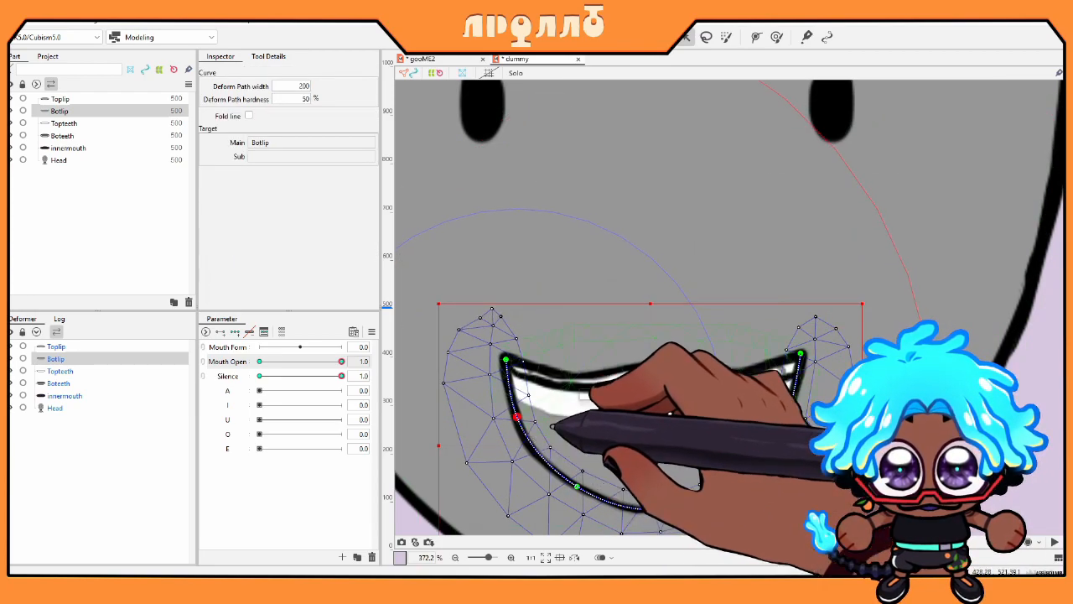
pyautogui.moveTo(304, 374); pyautogui.dragTo(228, 372)
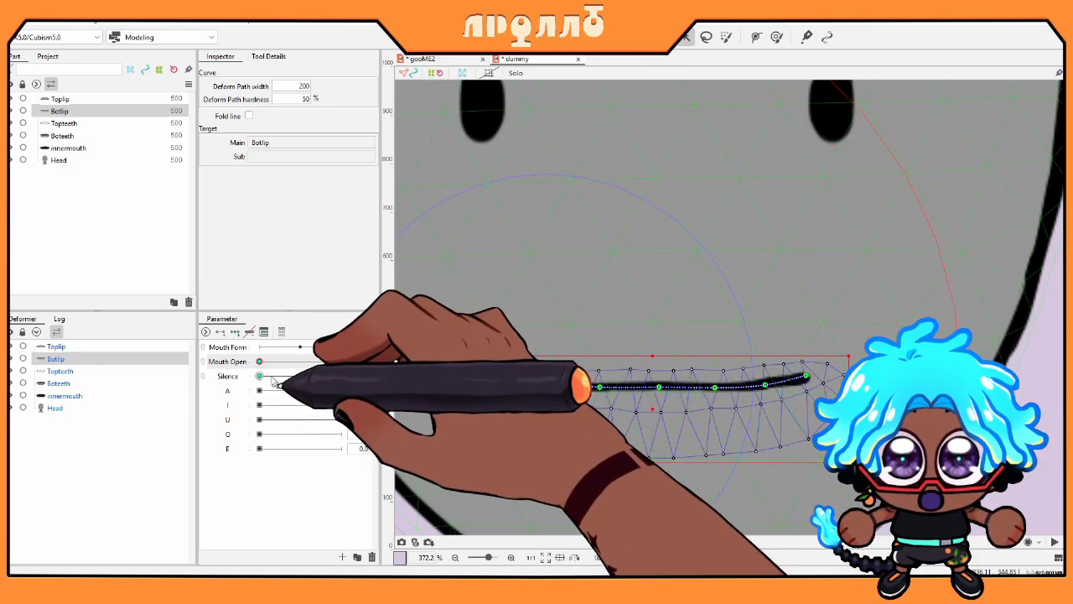
# Step: Scrub Mouth Open to reveal the teeth, then key innermouth at both Silence ends
pyautogui.moveTo(269, 365); pyautogui.dragTo(262, 363)
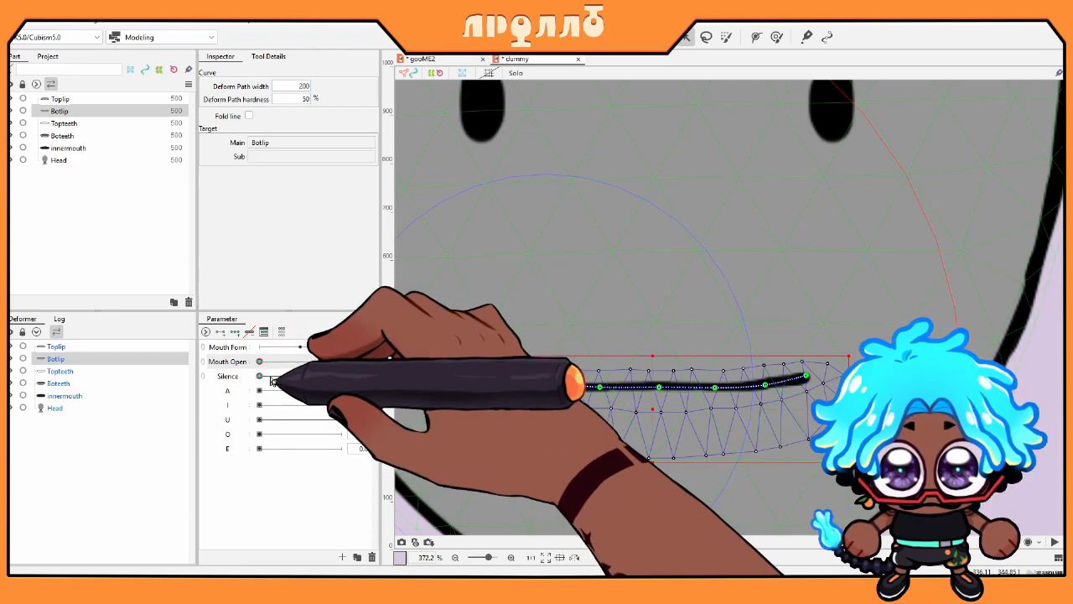
pyautogui.moveTo(262, 362); pyautogui.dragTo(124, 362)
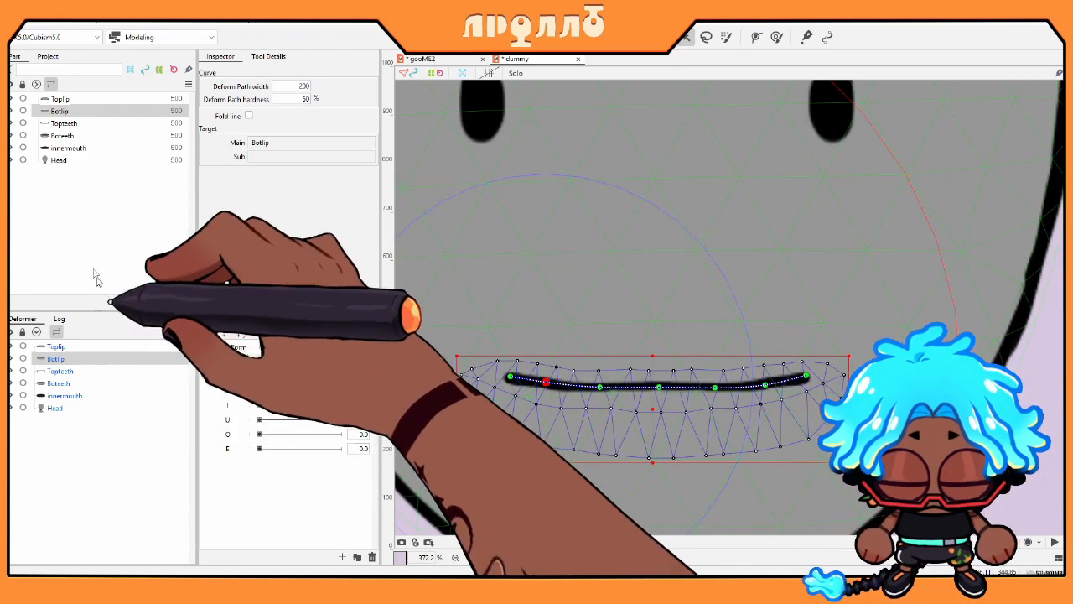
pyautogui.click(69, 147)
pyautogui.click(222, 334)
pyautogui.click(224, 361)
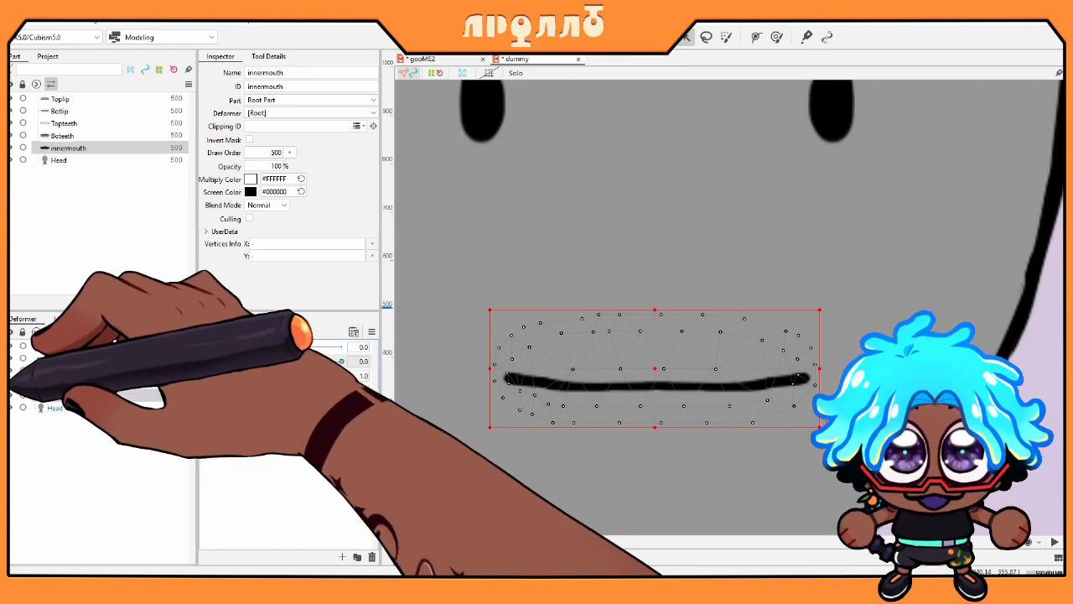
# Step: In the open pose, stretch innermouth's top, bottom and left corner to fill the mouth
pyautogui.click(87, 394)
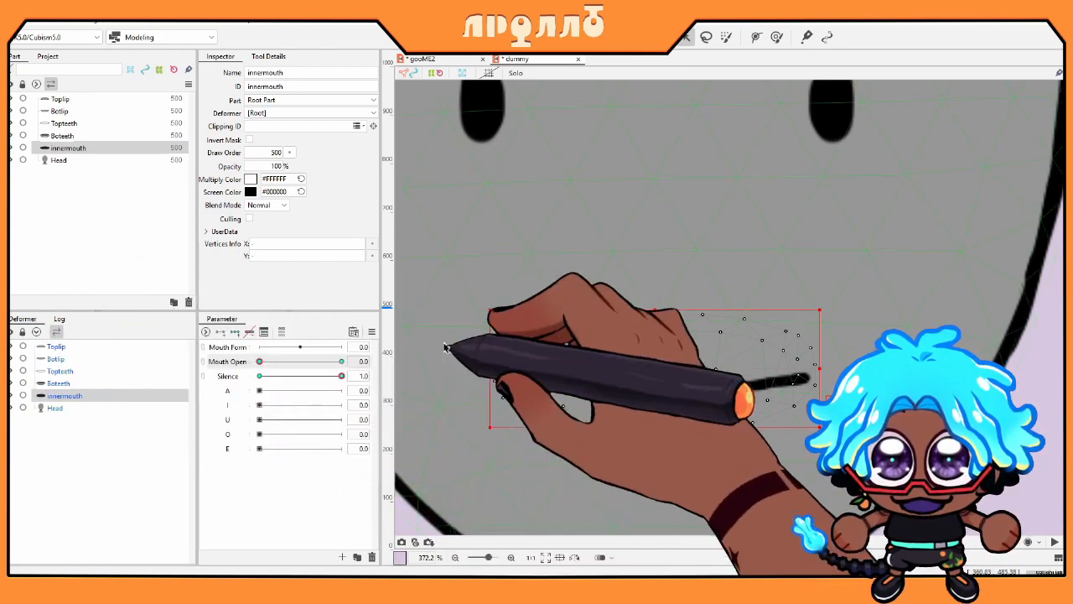
pyautogui.moveTo(259, 376); pyautogui.dragTo(341, 362)
pyautogui.moveTo(657, 428); pyautogui.dragTo(659, 529)
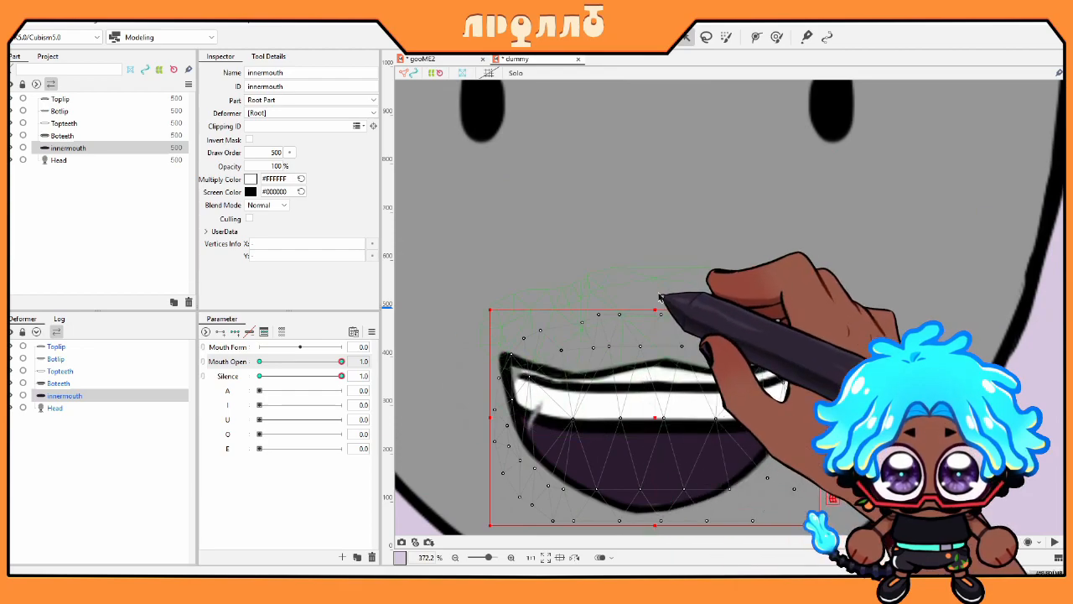
pyautogui.moveTo(656, 309); pyautogui.dragTo(656, 298)
pyautogui.moveTo(512, 345); pyautogui.dragTo(498, 328)
pyautogui.moveTo(499, 370); pyautogui.dragTo(484, 350)
pyautogui.moveTo(511, 393); pyautogui.dragTo(482, 401)
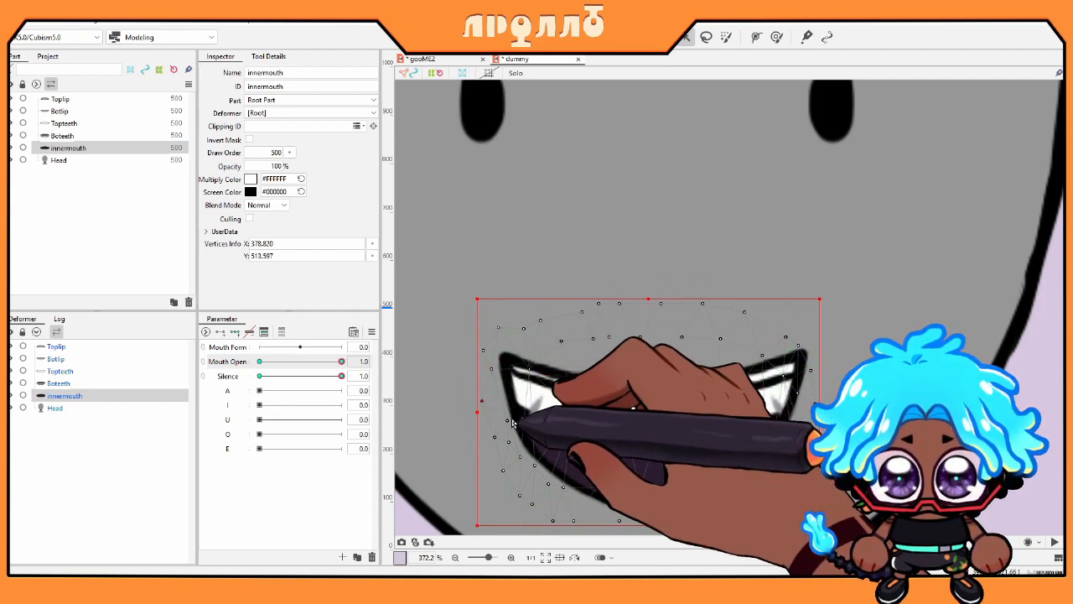
pyautogui.moveTo(529, 369); pyautogui.dragTo(518, 363)
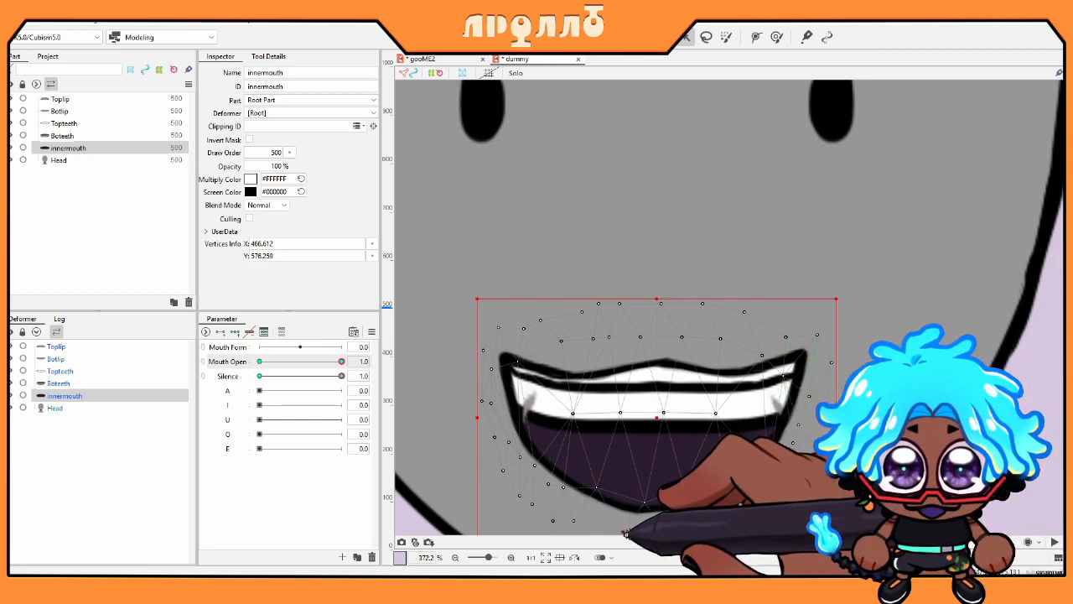
# Step: Check innermouth in the closed mouth pose, then return to Paint Tool SAI
pyautogui.click(594, 500)
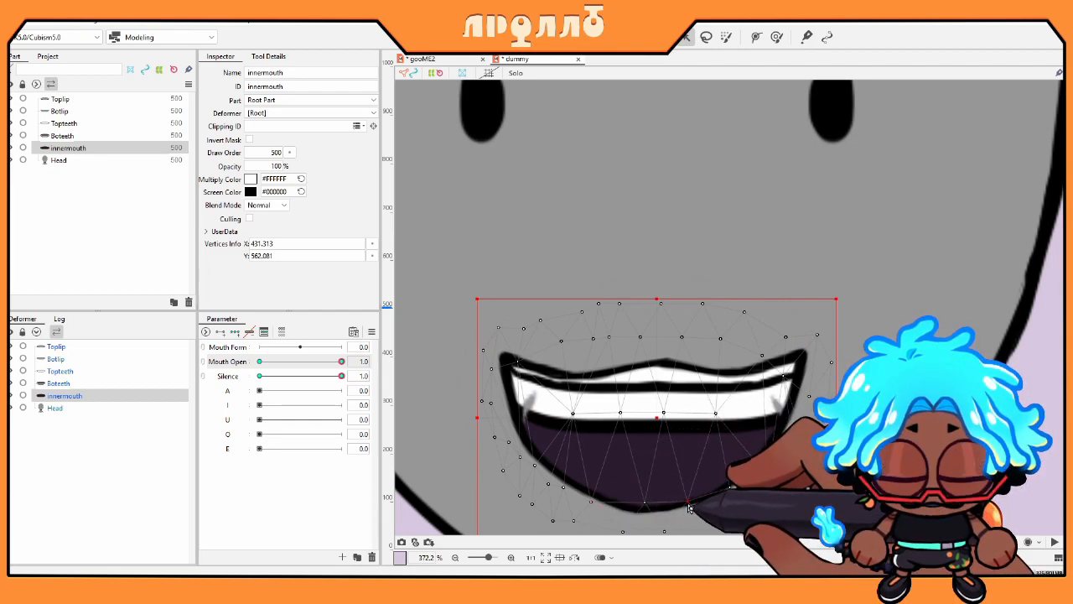
pyautogui.scroll(-2, 664, 434)
pyautogui.moveTo(341, 376)
pyautogui.mouseDown()
pyautogui.moveTo(240, 374)
pyautogui.moveTo(386, 375)
pyautogui.mouseUp()
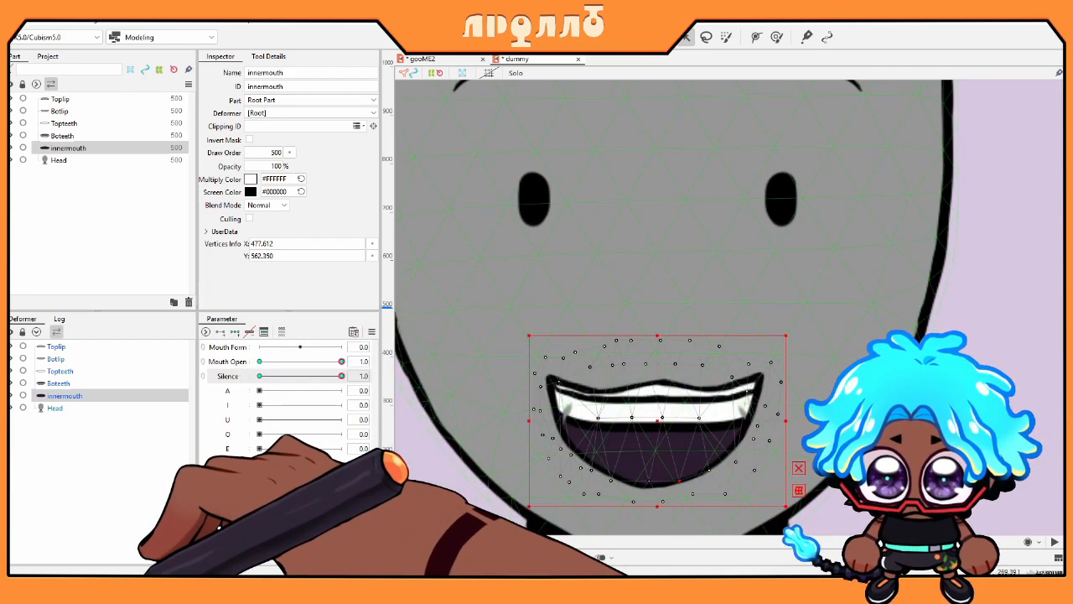
pyautogui.click(141, 587)
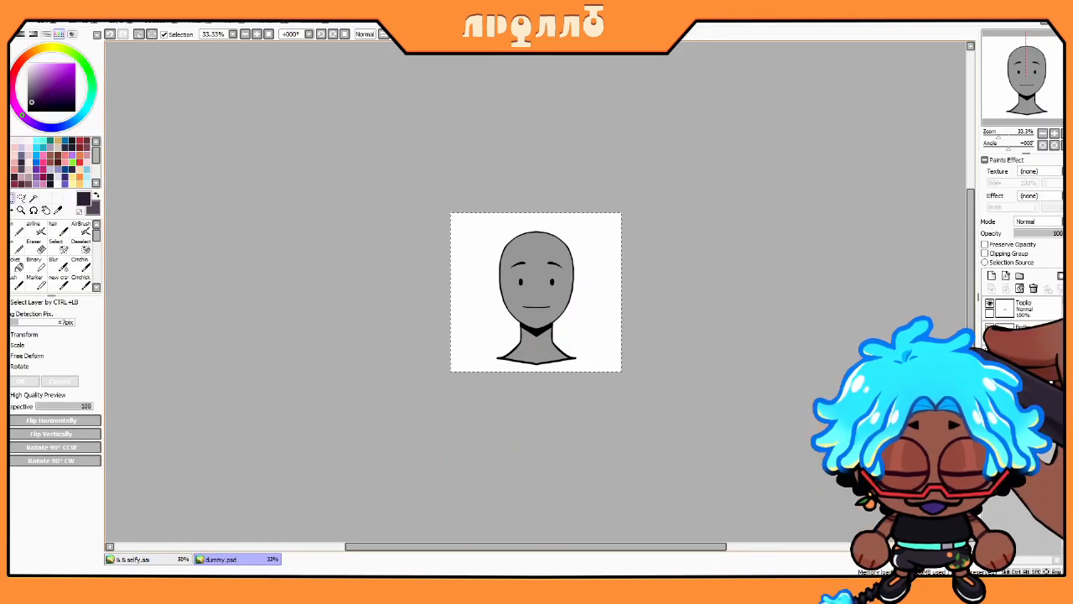
# Step: With Toplip hidden, paint a wider dark mouth on the innermouth layer at 200% and save dummy.psd
pyautogui.click(991, 303)
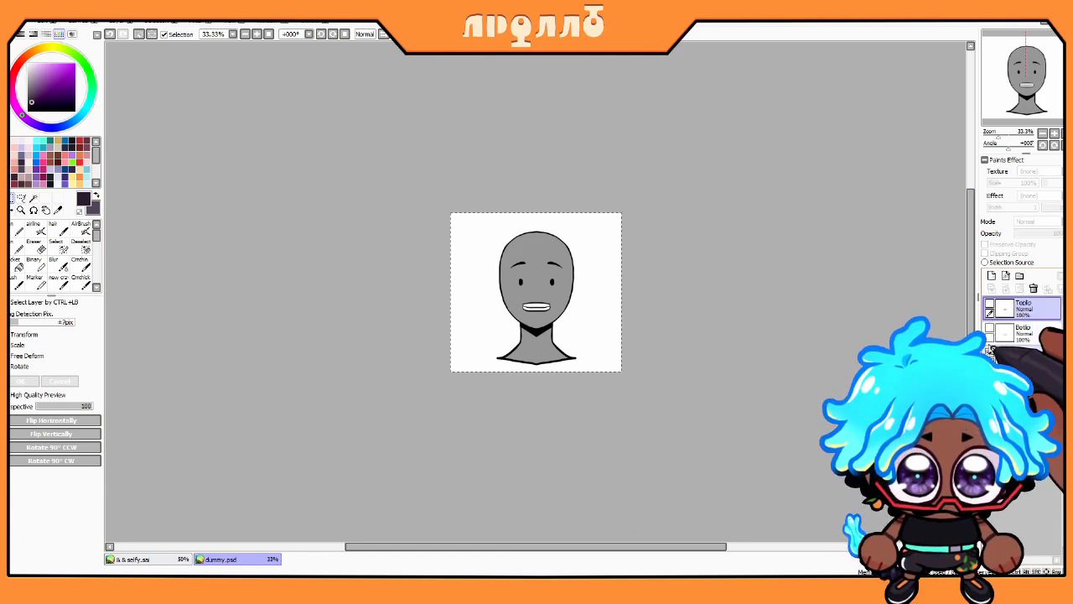
pyautogui.click(1025, 377)
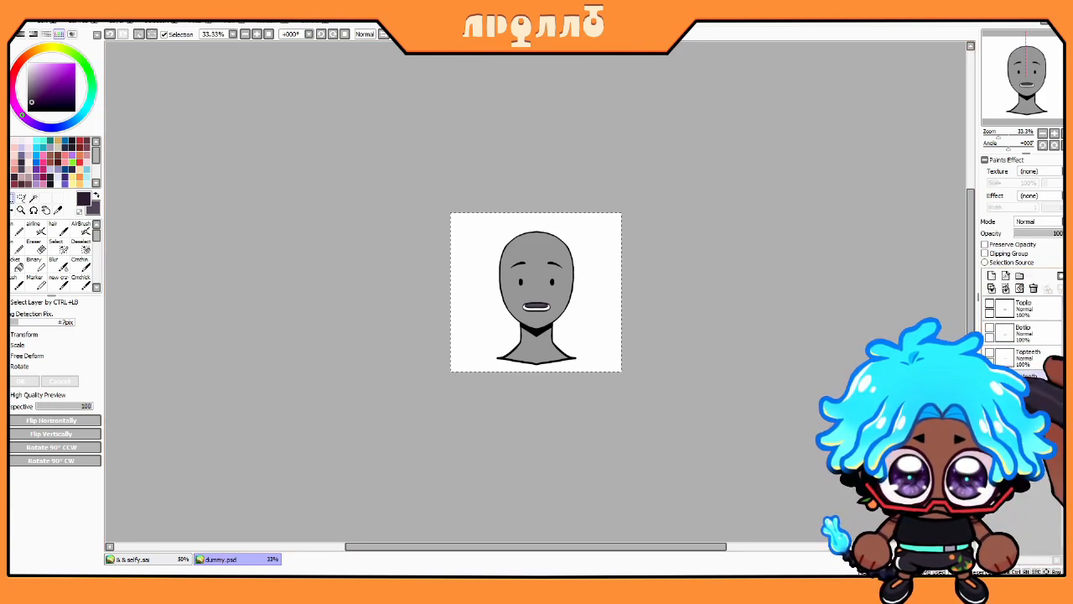
pyautogui.click(1055, 134)
pyautogui.click(1055, 134)
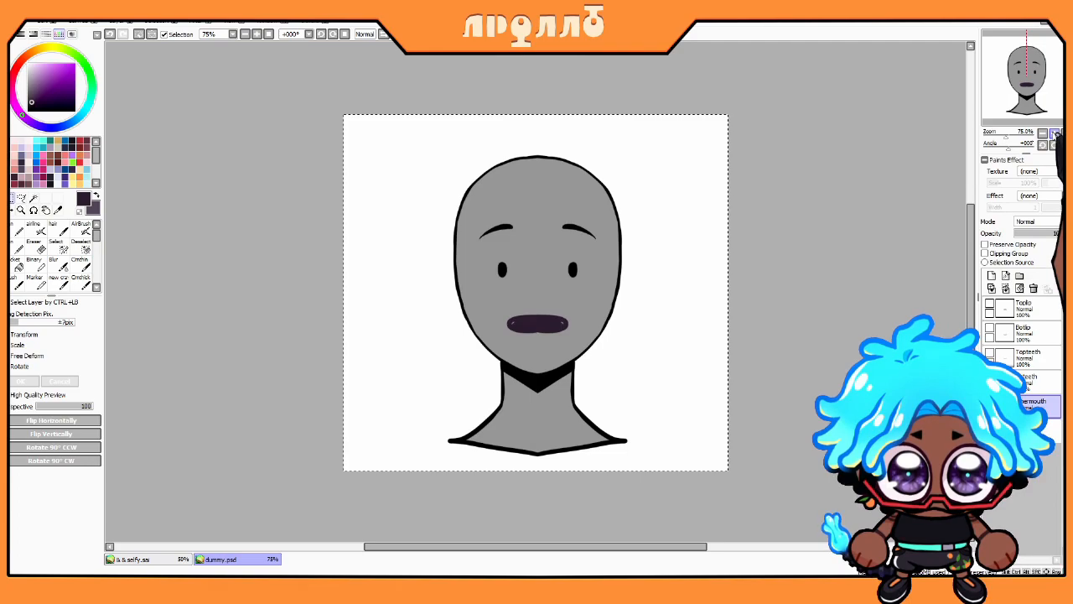
pyautogui.click(1055, 133)
pyautogui.click(1055, 133)
pyautogui.click(1055, 133)
pyautogui.click(17, 229)
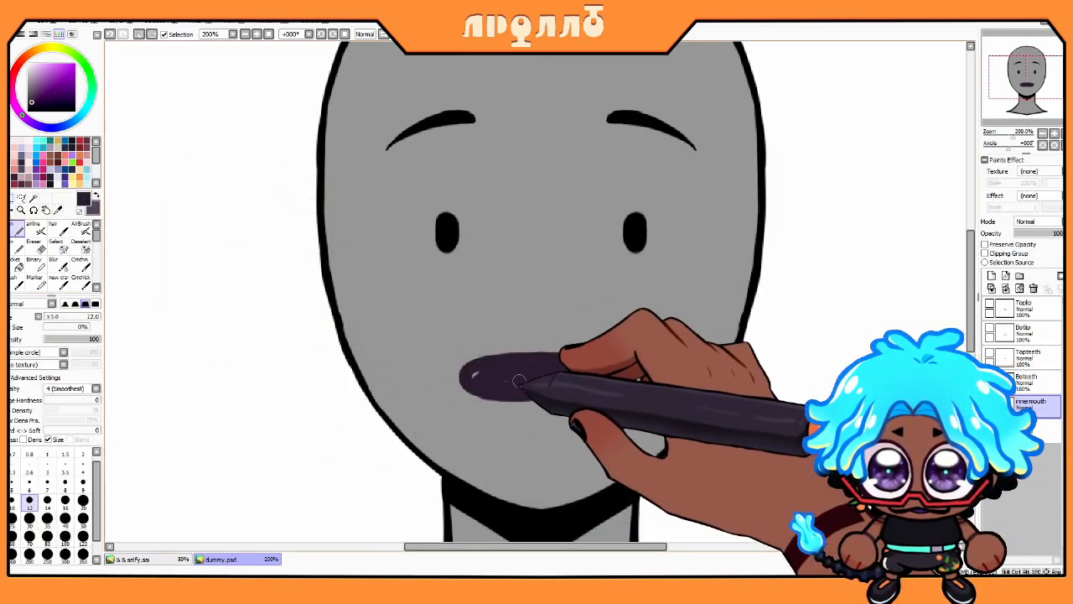
pyautogui.moveTo(474, 376); pyautogui.dragTo(620, 376)
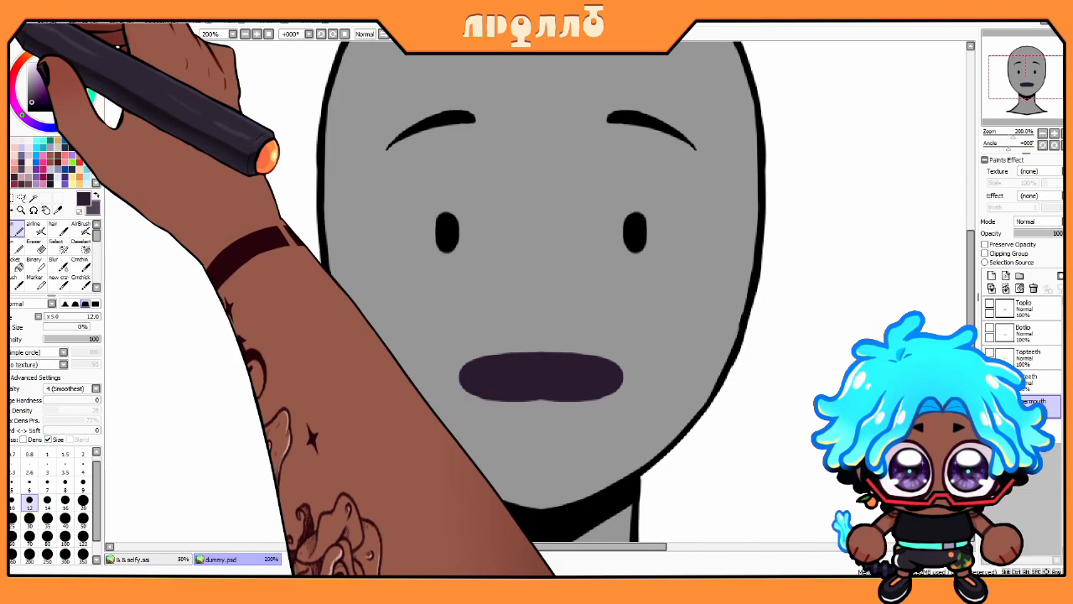
pyautogui.click(18, 23)
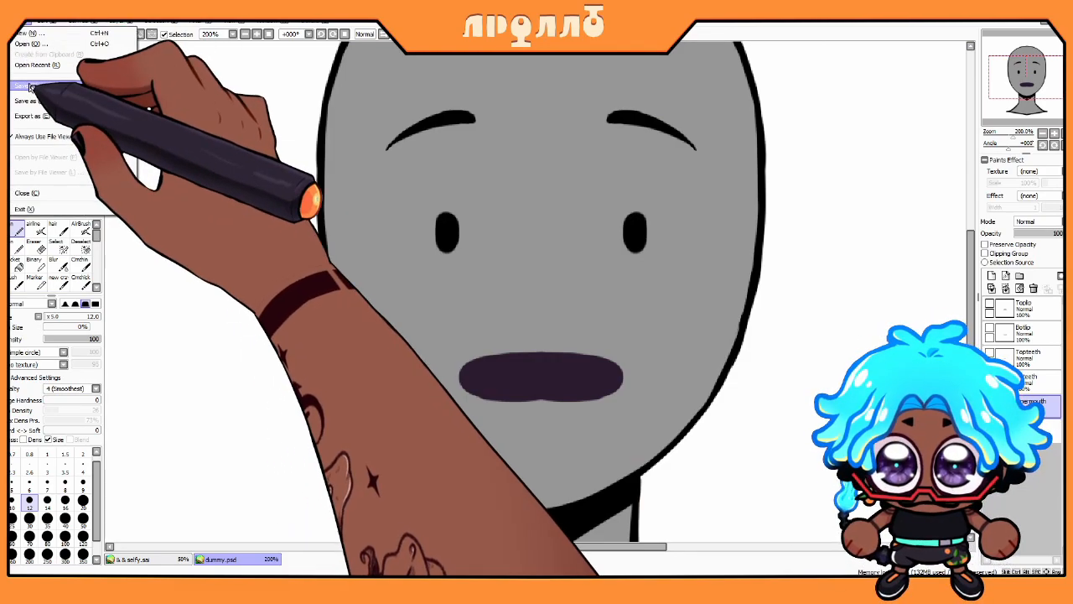
pyautogui.click(37, 87)
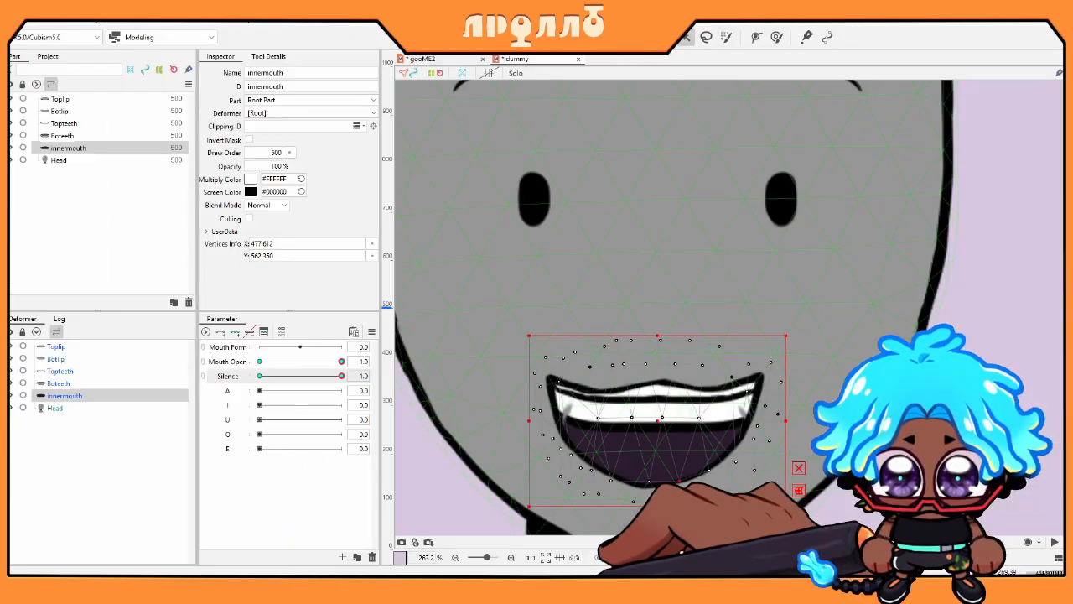
# Step: Re-import dummy.psd using Replace [dummy.psd], then select Topteeth and Boteeth
pyautogui.click(119, 588)
pyautogui.moveTo(126, 365); pyautogui.dragTo(721, 259)
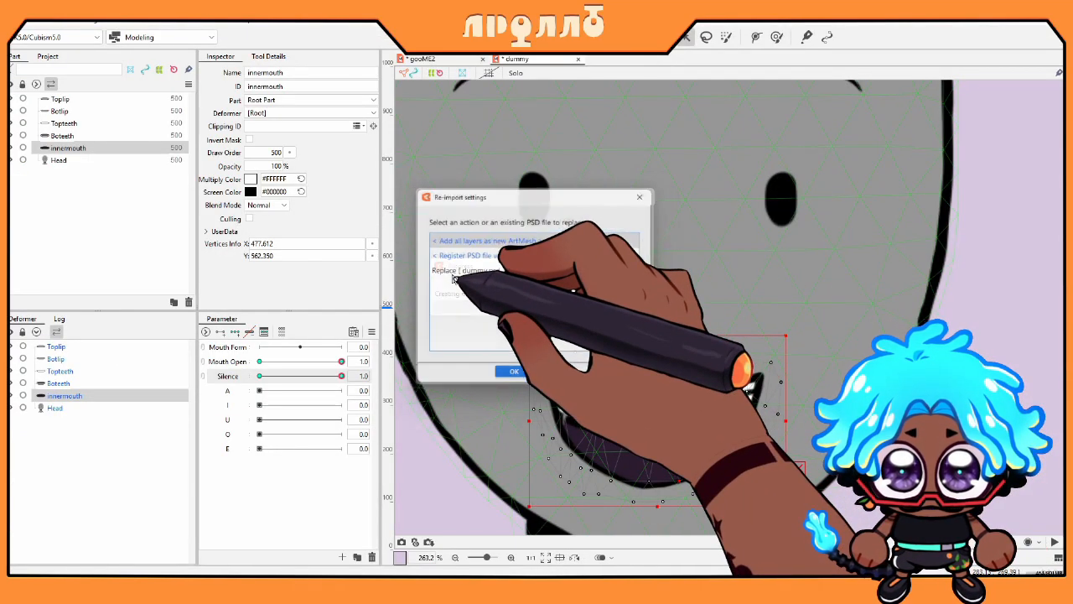
pyautogui.click(484, 270)
pyautogui.click(515, 377)
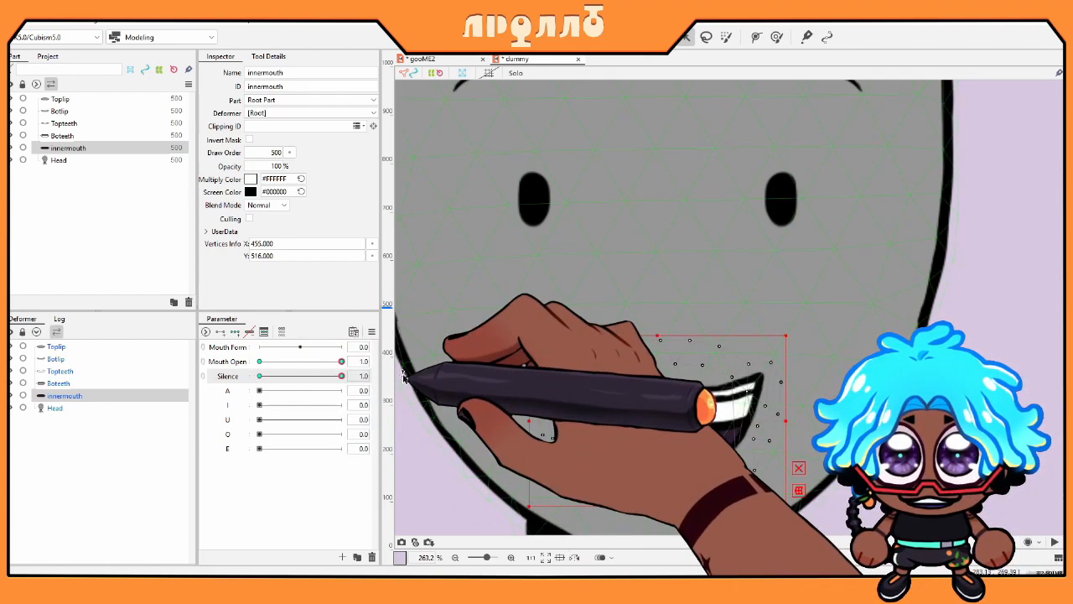
pyautogui.click(92, 383)
pyautogui.keyDown('ctrl'); pyautogui.click(88, 371); pyautogui.keyUp('ctrl')
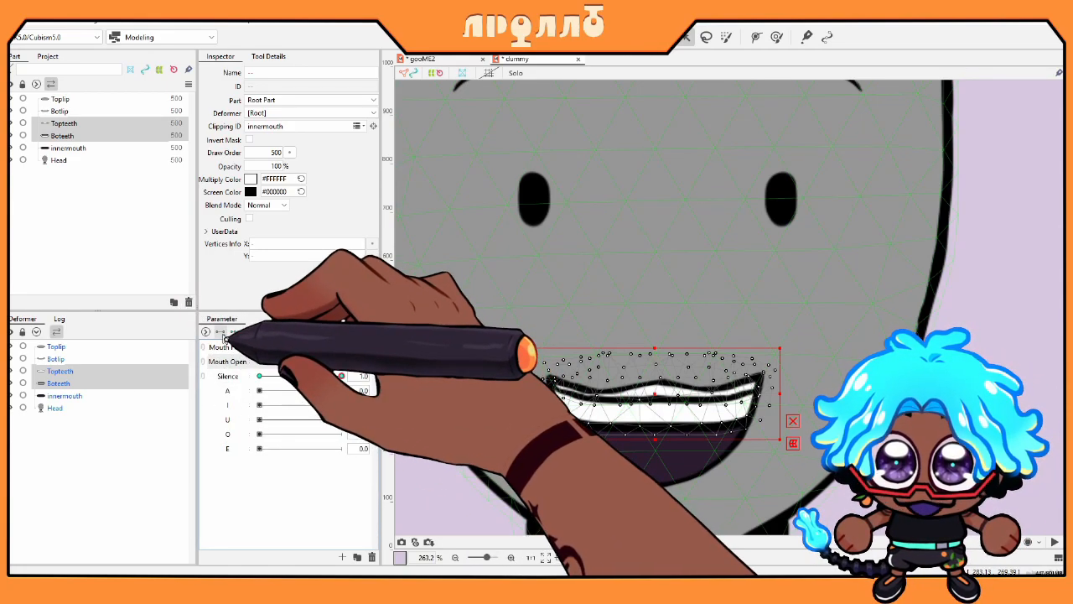
# Step: Move the Boteeth mesh slightly lower
pyautogui.click(84, 370)
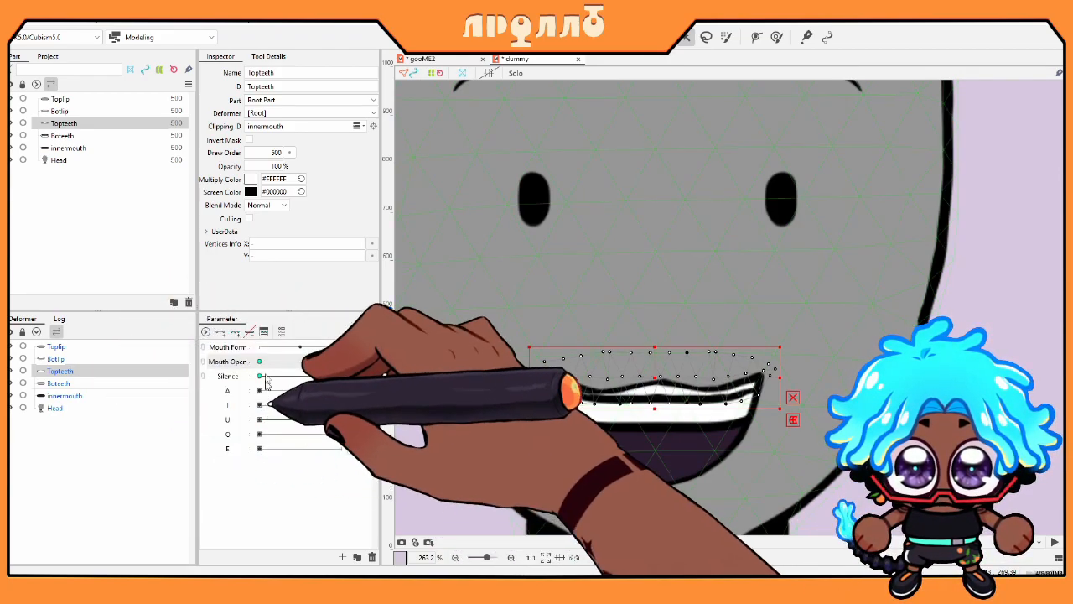
pyautogui.click(94, 384)
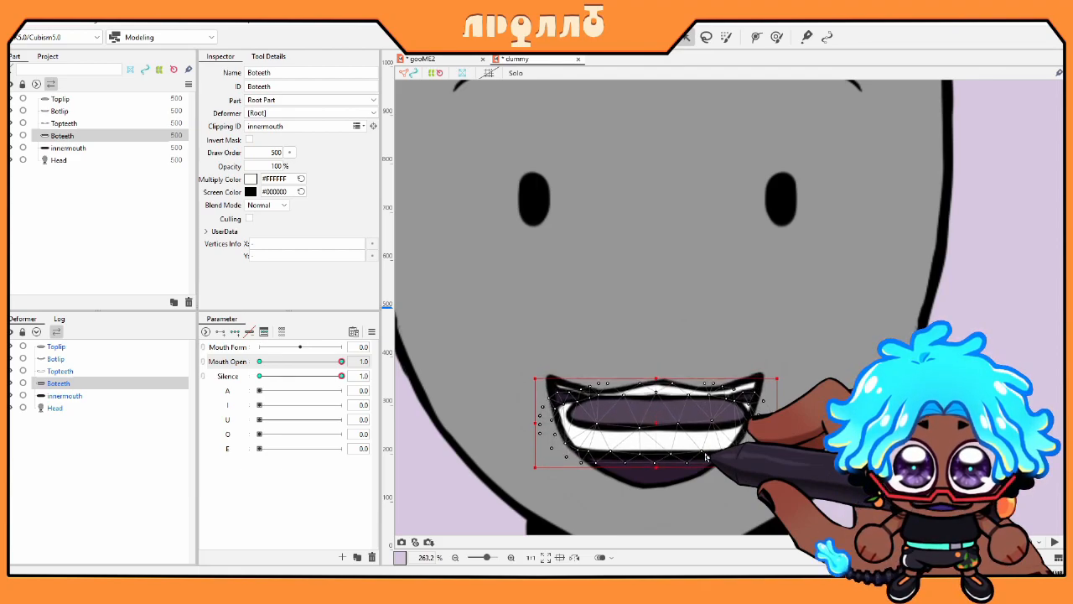
pyautogui.moveTo(655, 439); pyautogui.dragTo(654, 453)
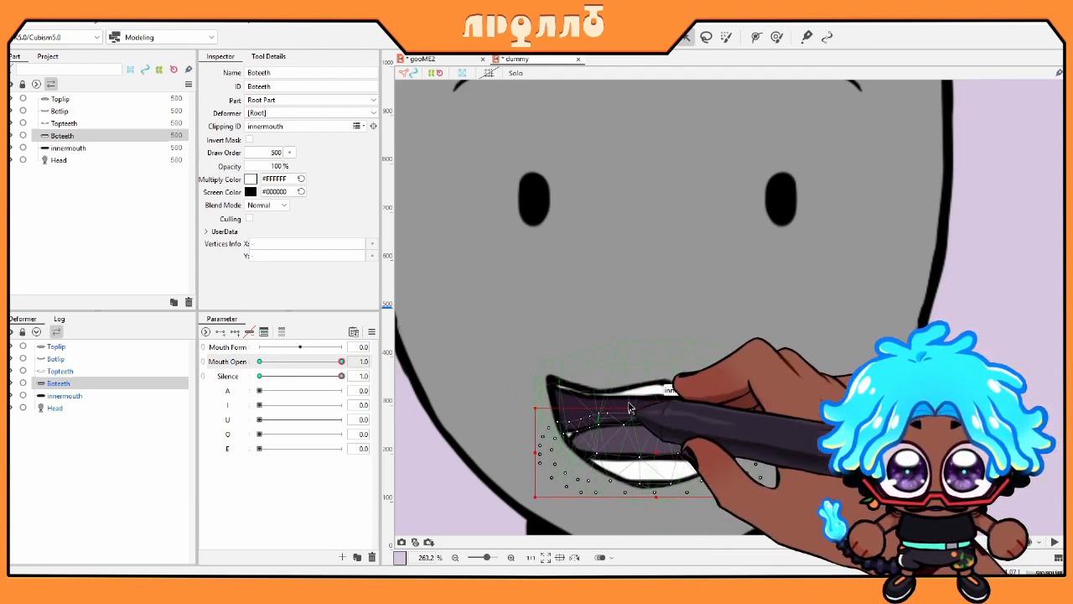
pyautogui.moveTo(609, 525); pyautogui.dragTo(707, 451)
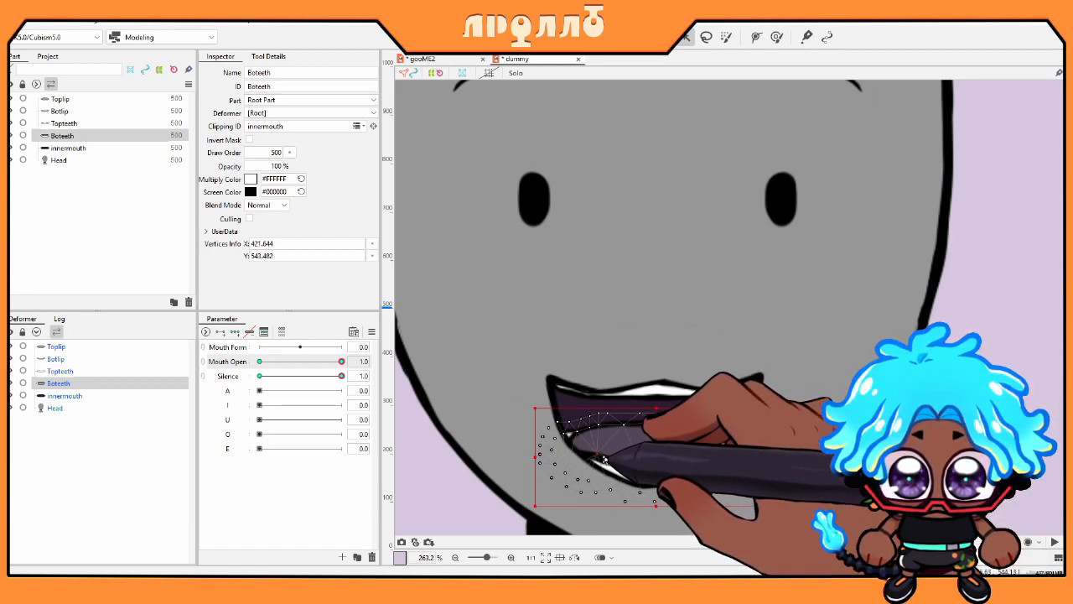
# Step: Select Toplip, Botlip, Topteeth and Boteeth and add a Mouth Open key at 0.3
pyautogui.moveTo(341, 362); pyautogui.dragTo(109, 407)
pyautogui.keyDown('ctrl'); pyautogui.click(84, 370); pyautogui.keyUp('ctrl')
pyautogui.keyDown('ctrl'); pyautogui.click(73, 358); pyautogui.keyUp('ctrl')
pyautogui.keyDown('ctrl'); pyautogui.click(71, 347); pyautogui.keyUp('ctrl')
pyautogui.moveTo(261, 364); pyautogui.dragTo(284, 367)
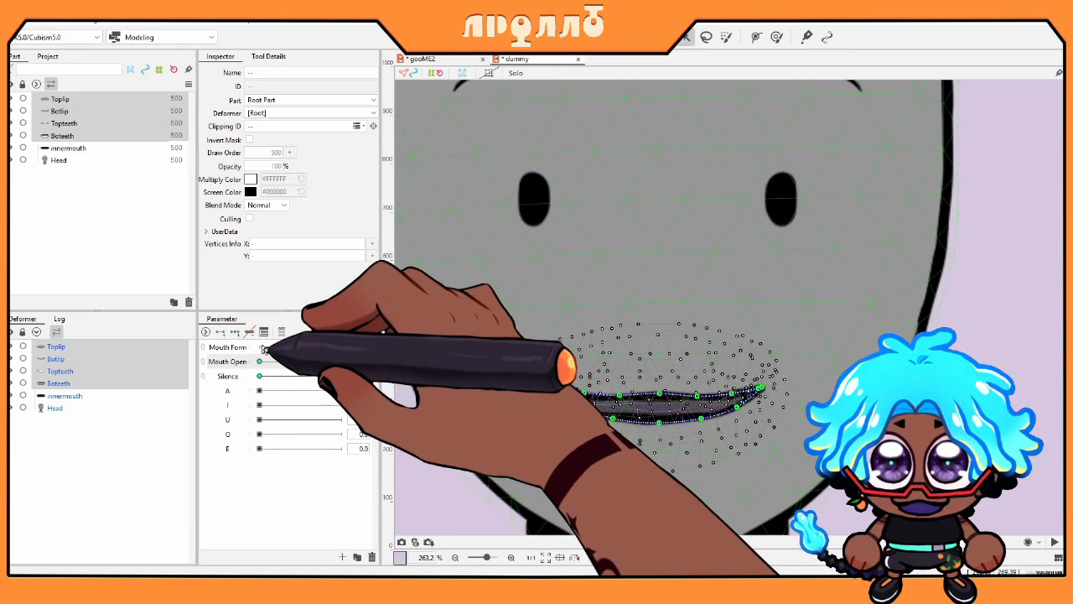
pyautogui.click(378, 362)
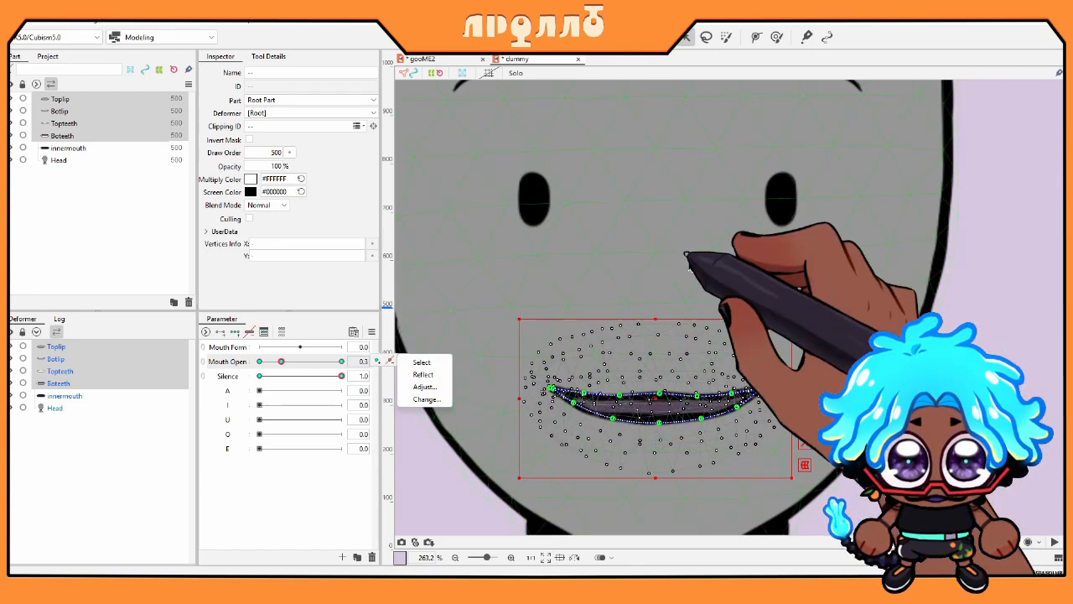
# Step: Select Topteeth on its own in the Deformer list
pyautogui.click(101, 370)
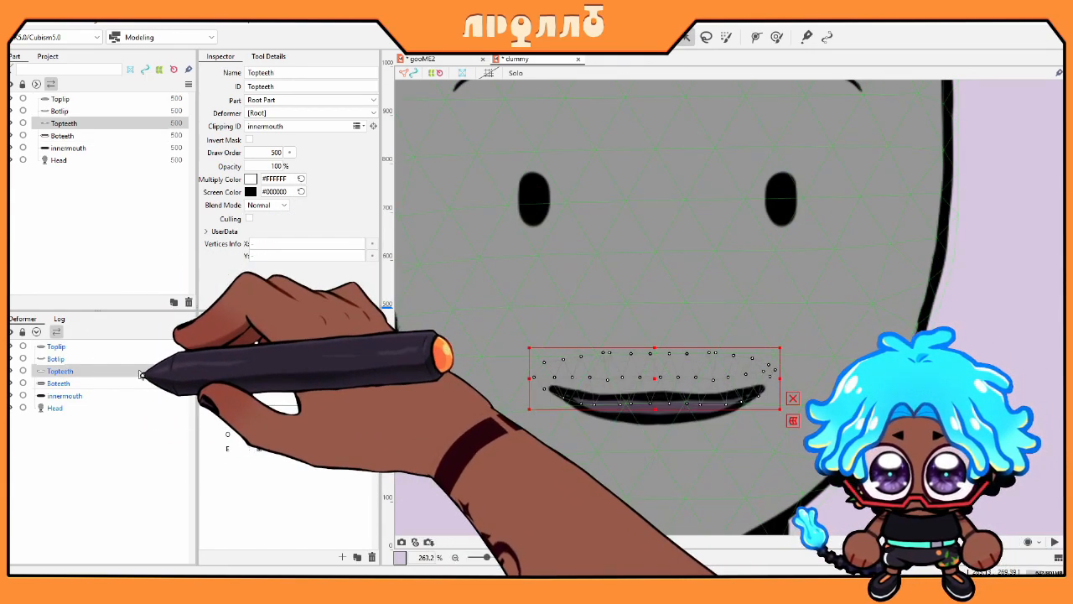
# Step: Test Boteeth's open and form motions, leaving Mouth Open and Silence at 0 and Mouth Form at -1.0
pyautogui.click(67, 383)
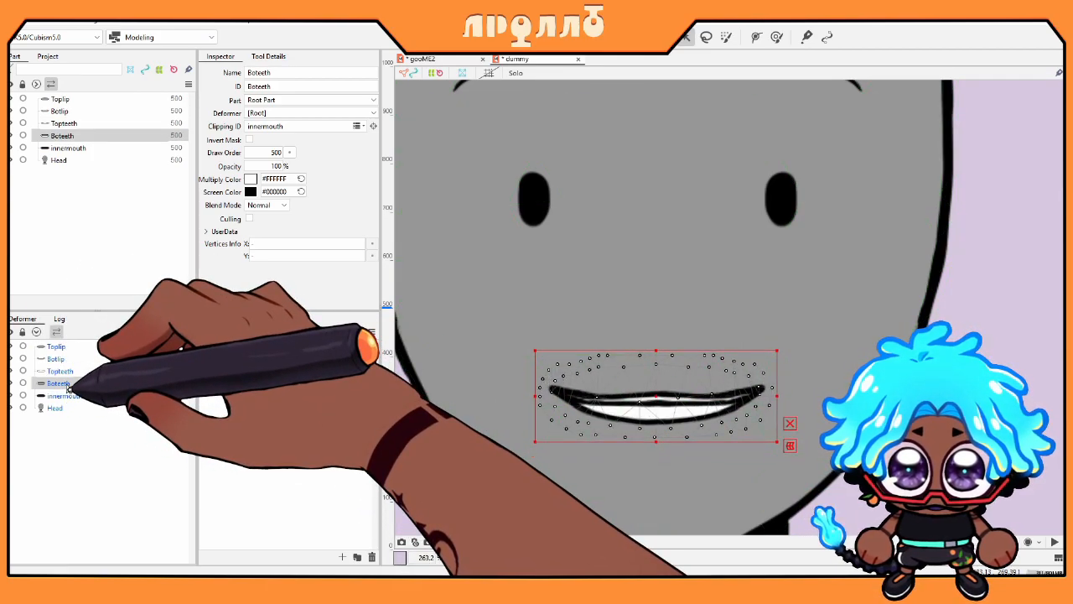
pyautogui.moveTo(282, 363); pyautogui.dragTo(156, 378)
pyautogui.moveTo(341, 376); pyautogui.dragTo(259, 376)
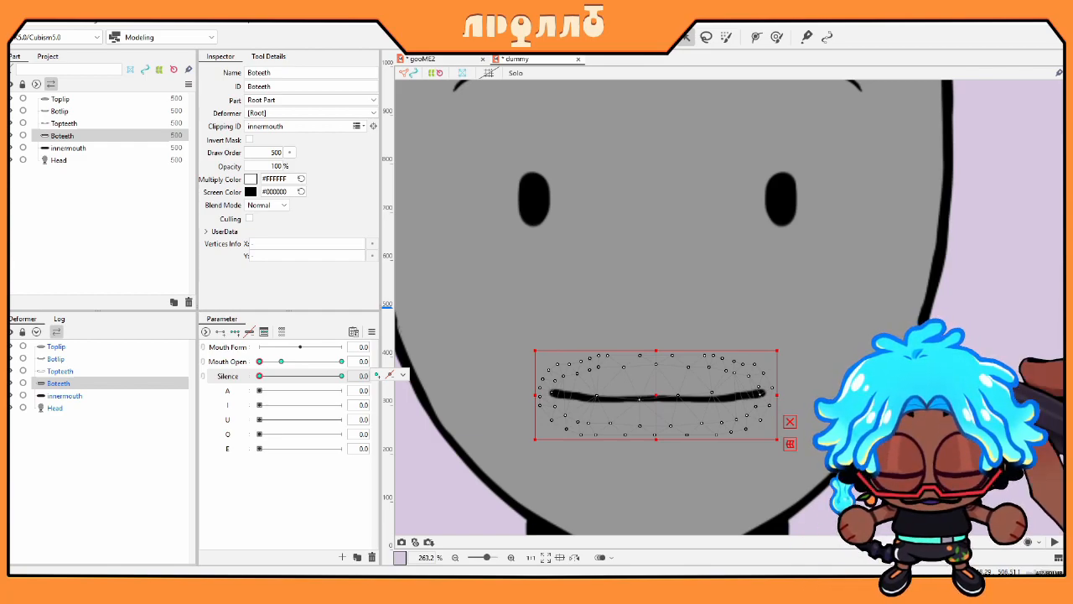
pyautogui.click(97, 387)
pyautogui.moveTo(300, 347); pyautogui.dragTo(342, 357)
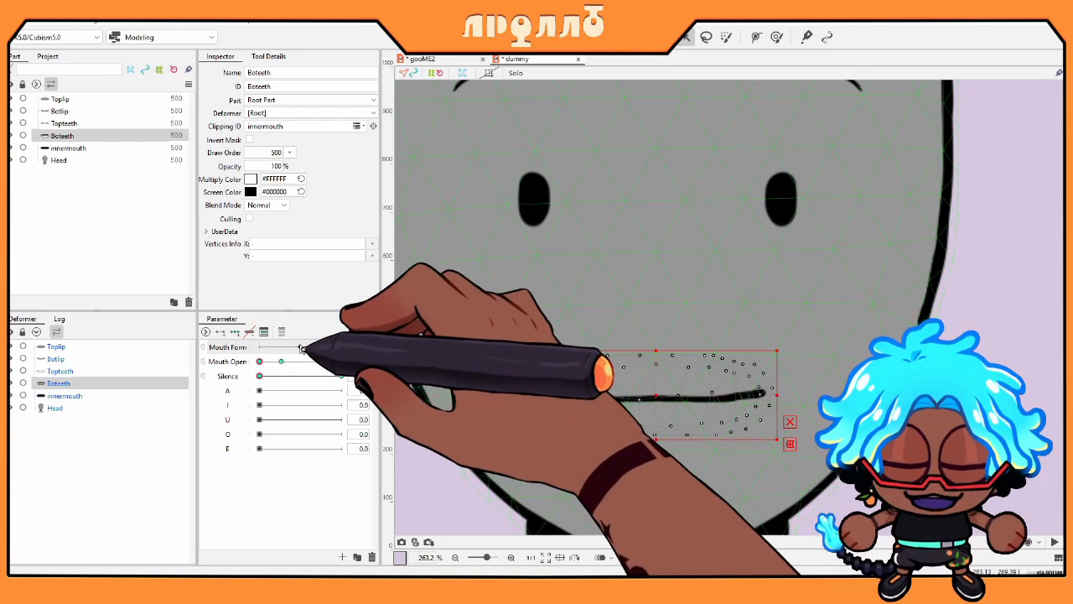
pyautogui.moveTo(265, 350); pyautogui.dragTo(240, 352)
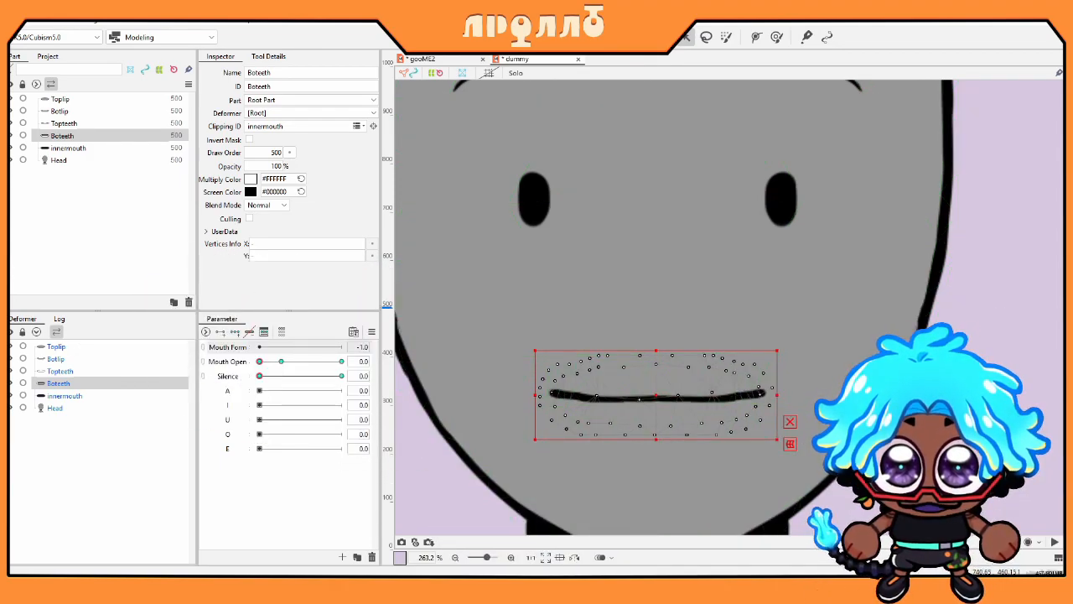
pyautogui.click(81, 394)
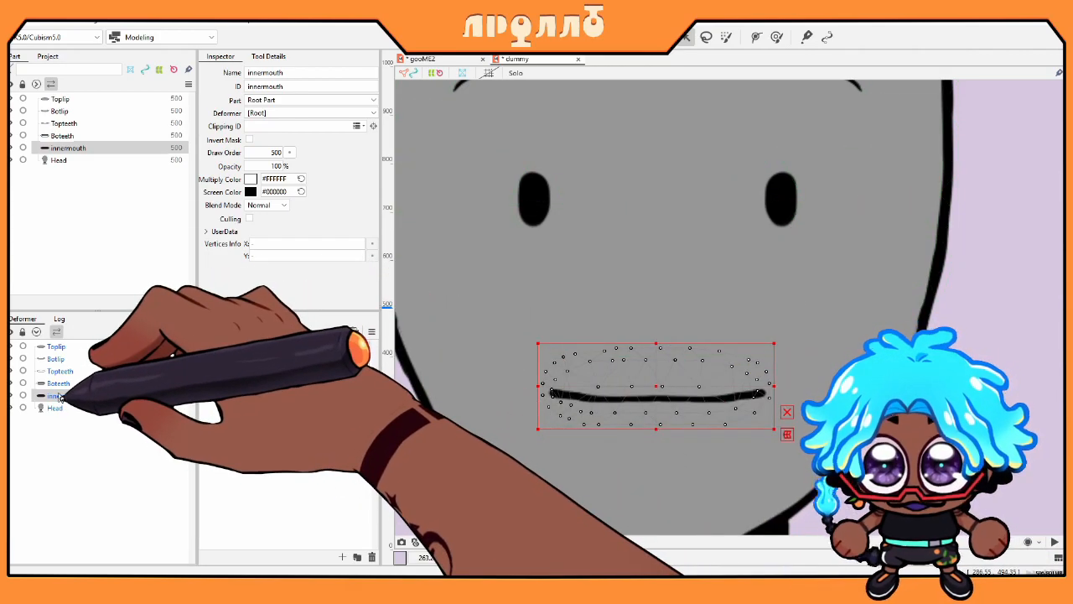
# Step: Select Botlip and Toplip together and add keys on the U, O and E vowel parameters
pyautogui.click(55, 358)
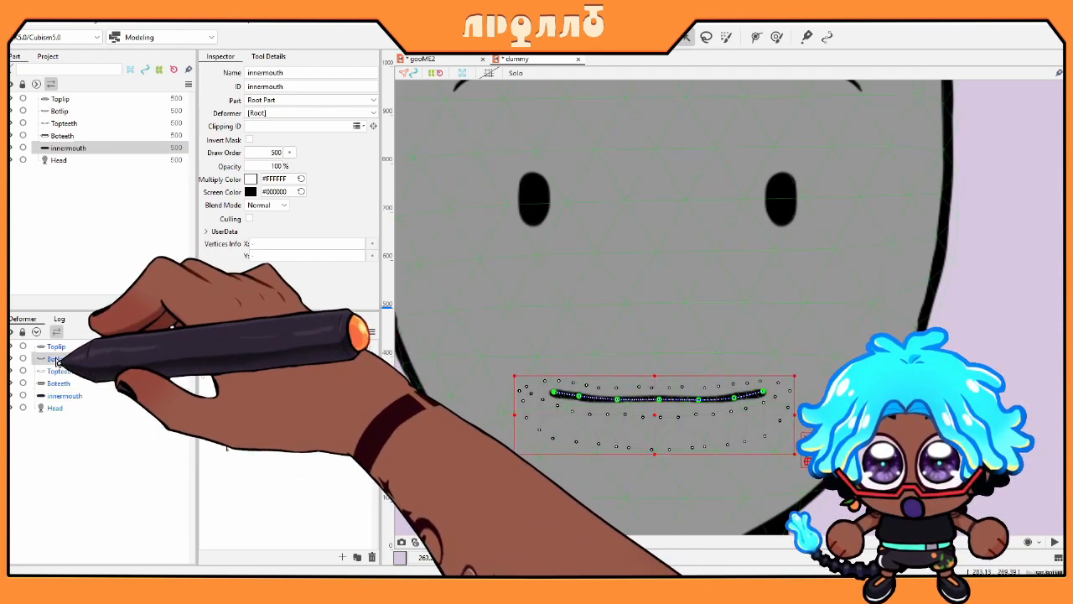
pyautogui.keyDown('ctrl'); pyautogui.click(56, 346); pyautogui.keyUp('ctrl')
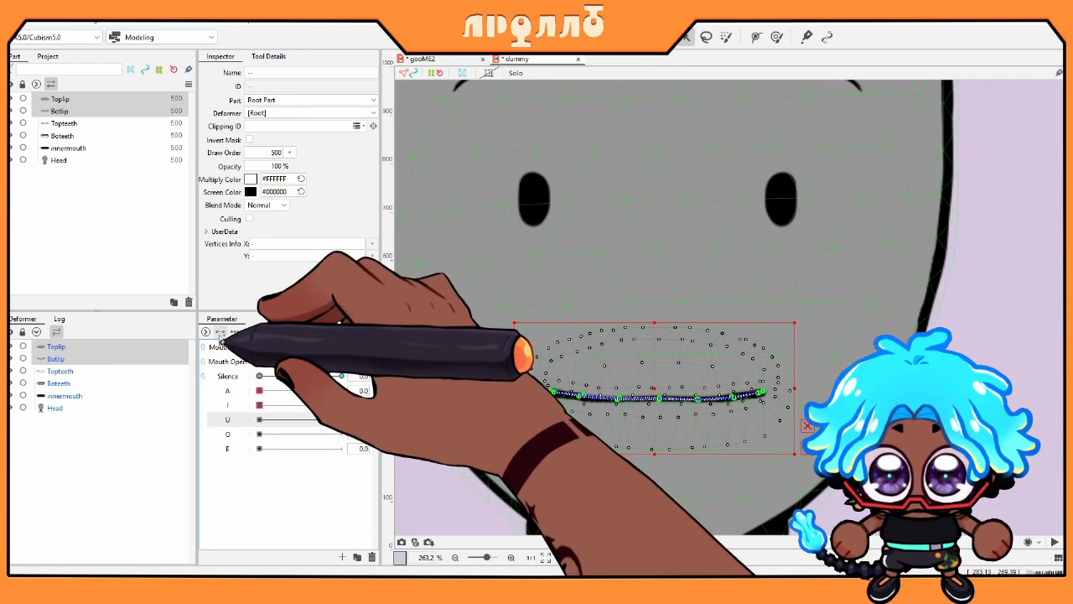
pyautogui.click(220, 333)
pyautogui.click(227, 434)
pyautogui.click(219, 334)
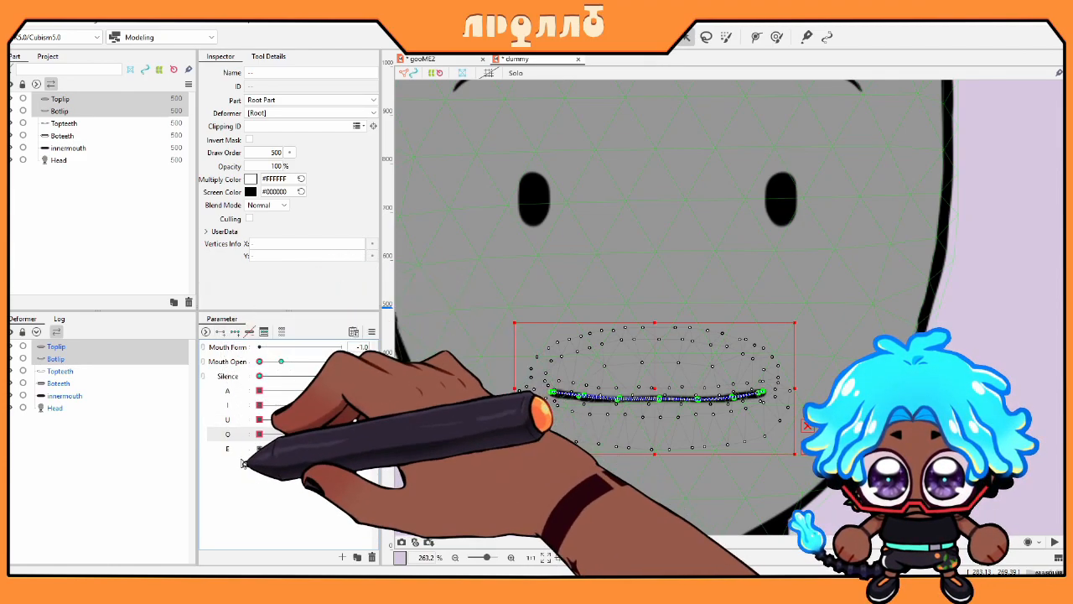
pyautogui.click(233, 450)
pyautogui.click(220, 333)
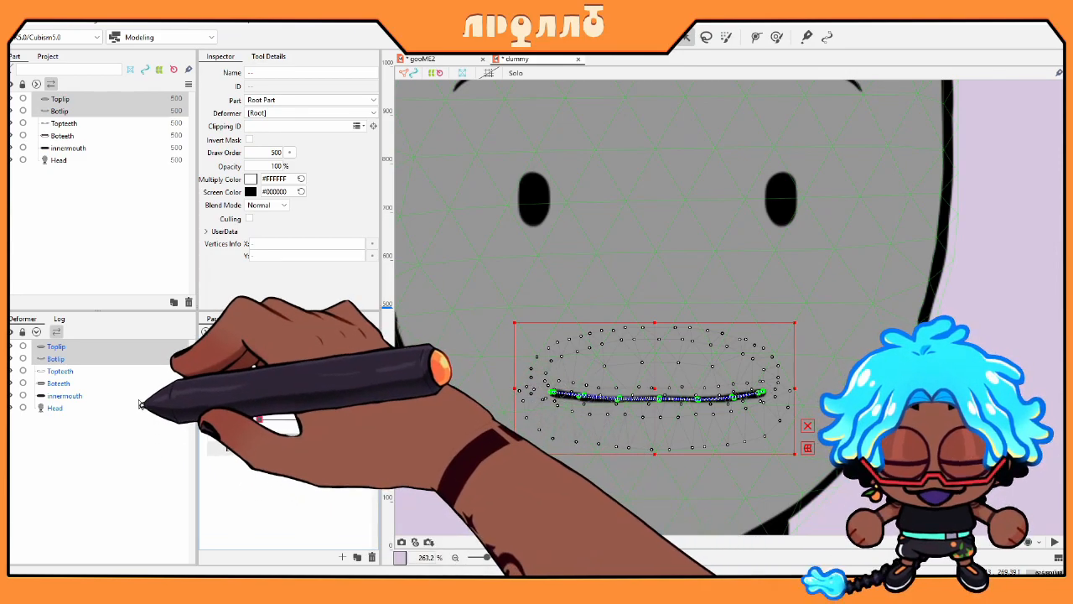
pyautogui.click(109, 345)
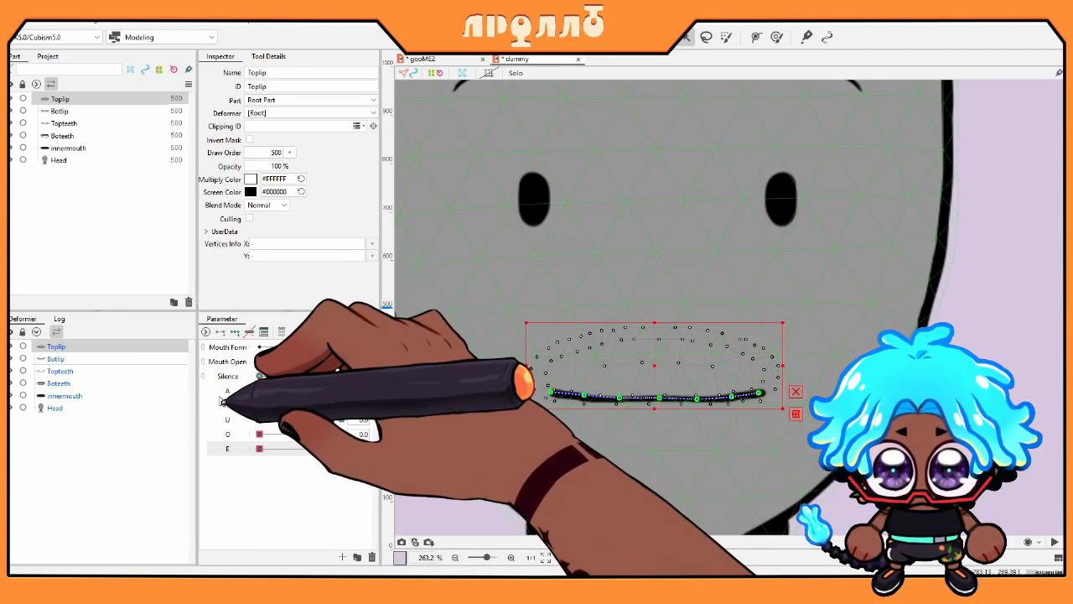
# Step: Set I to 1.0 and bend Toplip upward, raising its right end
pyautogui.click(228, 405)
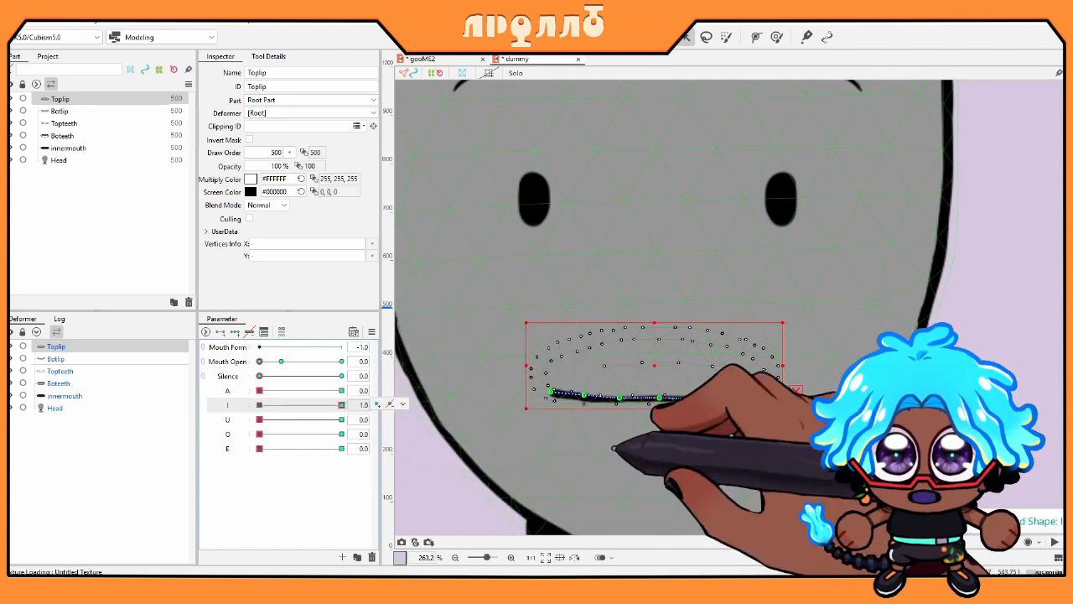
pyautogui.moveTo(584, 395); pyautogui.dragTo(619, 385)
pyautogui.moveTo(551, 392); pyautogui.dragTo(548, 388)
pyautogui.moveTo(661, 397); pyautogui.dragTo(763, 390)
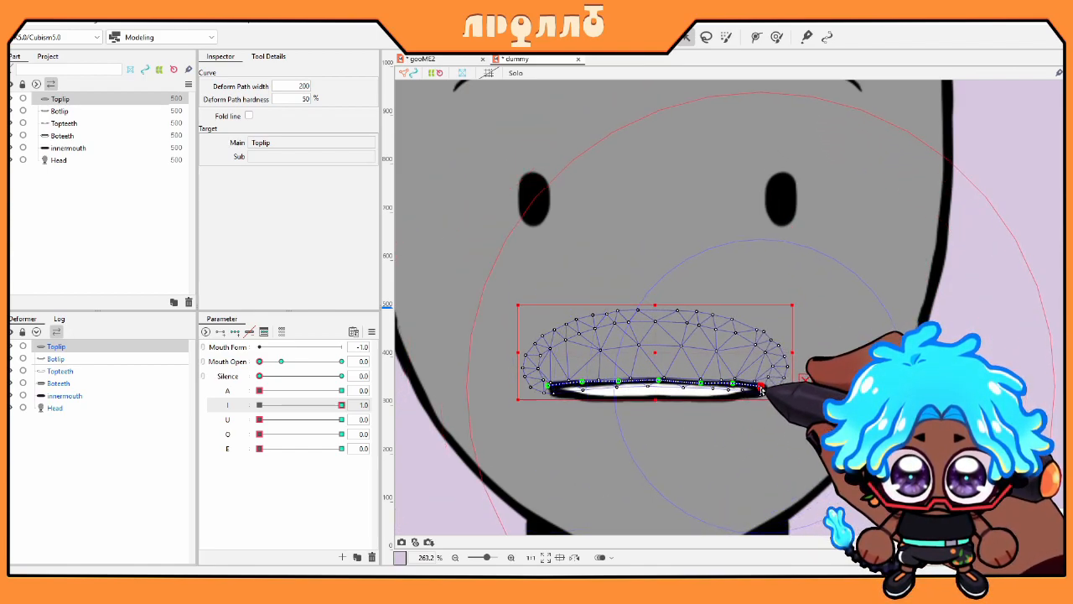
# Step: Pull Botlip down into a wide grin and tuck its right corner, then return I to 0
pyautogui.click(556, 387)
pyautogui.moveTo(556, 387); pyautogui.dragTo(650, 405)
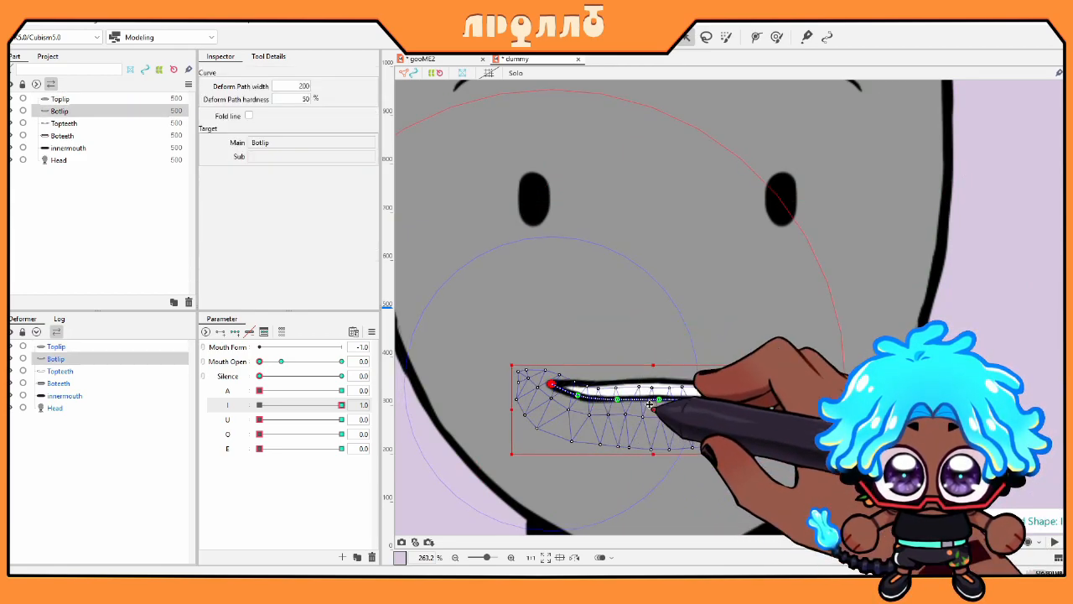
pyautogui.moveTo(583, 406); pyautogui.dragTo(625, 429)
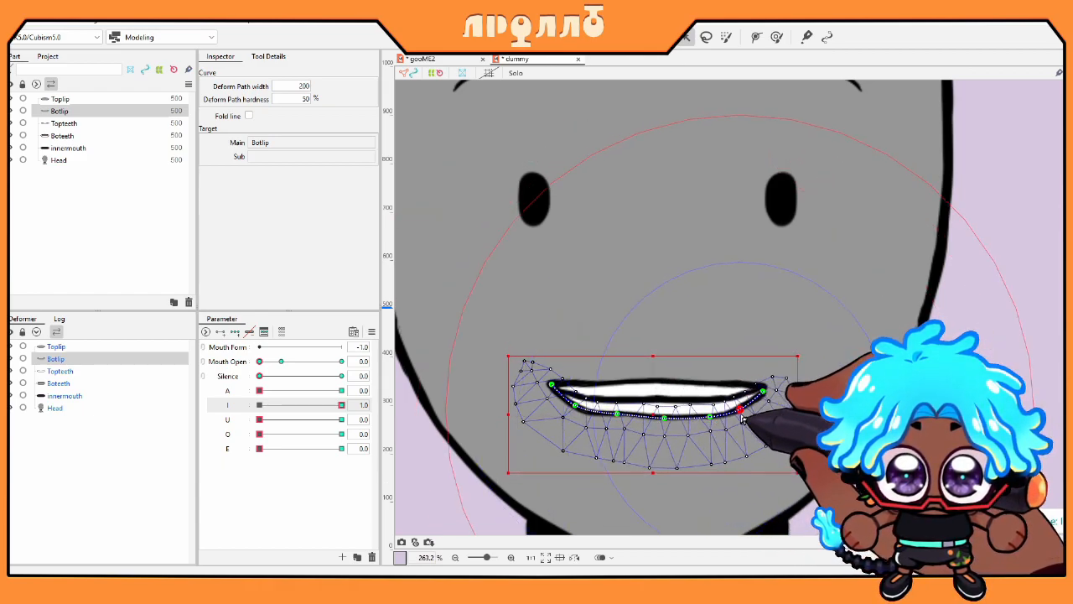
pyautogui.moveTo(769, 386); pyautogui.dragTo(764, 388)
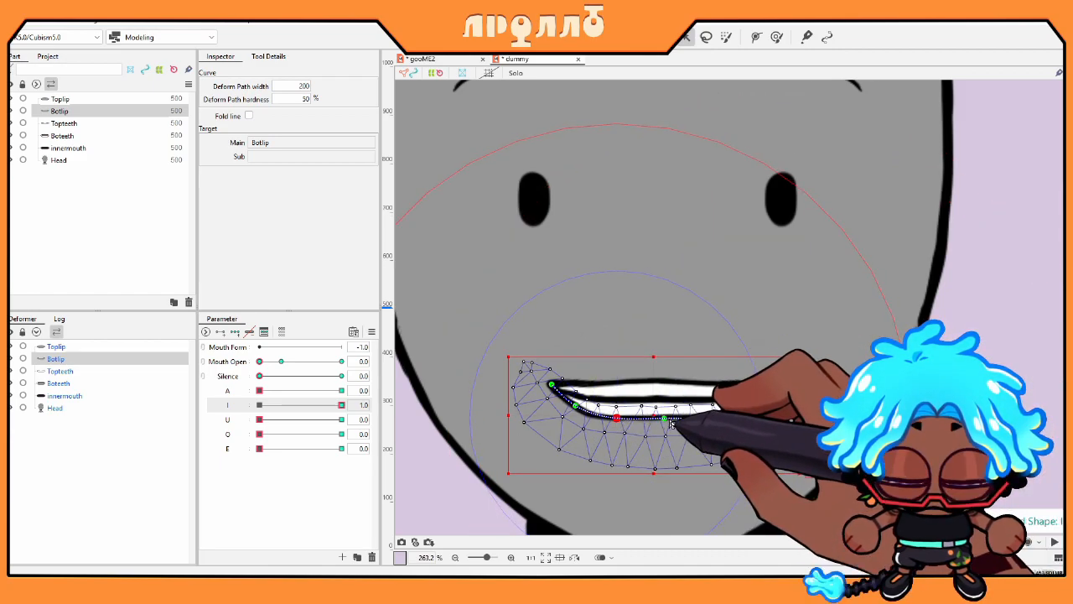
pyautogui.click(260, 405)
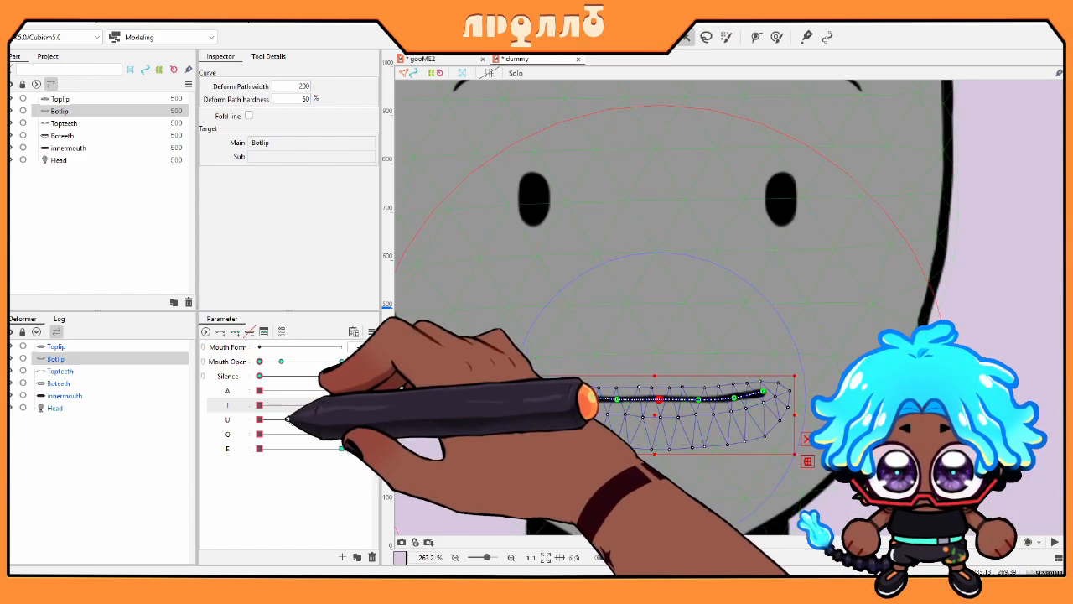
# Step: Bend Toplip down into a rounded U curve, then raise it slightly
pyautogui.click(85, 349)
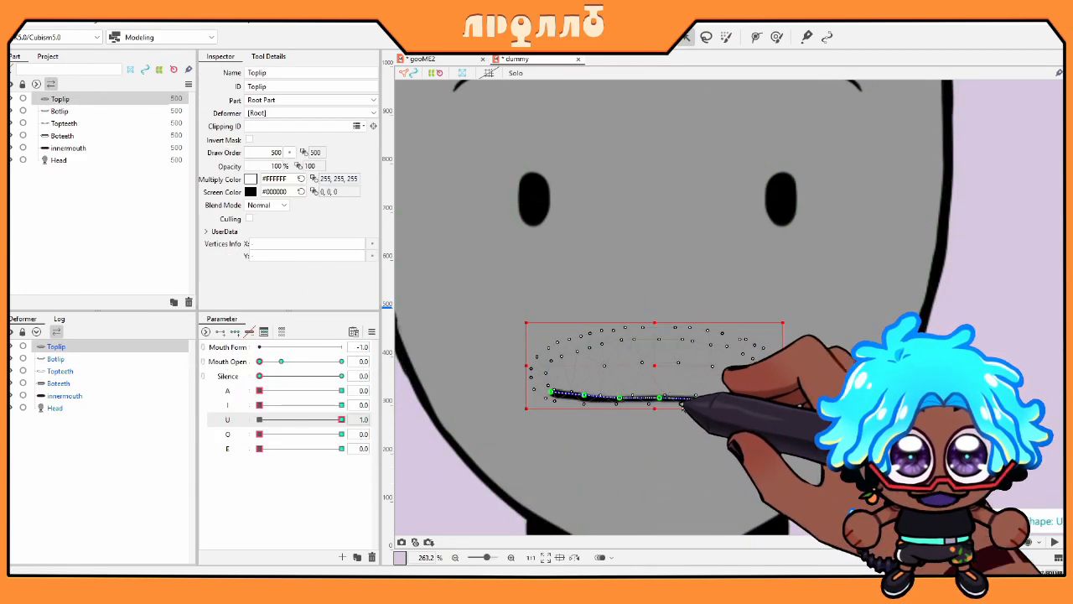
pyautogui.moveTo(619, 399); pyautogui.dragTo(611, 422)
pyautogui.moveTo(552, 394); pyautogui.dragTo(564, 405)
pyautogui.moveTo(689, 397); pyautogui.dragTo(697, 410)
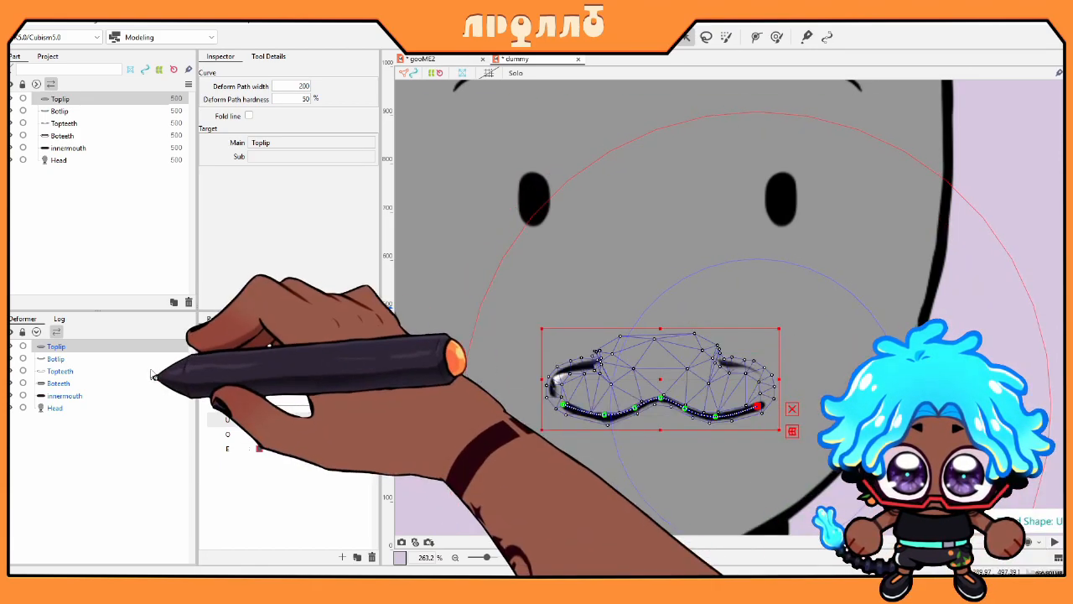
pyautogui.moveTo(684, 379); pyautogui.dragTo(682, 367)
# Step: Place deform-path points along Botlip to shape it into a V
pyautogui.click(124, 360)
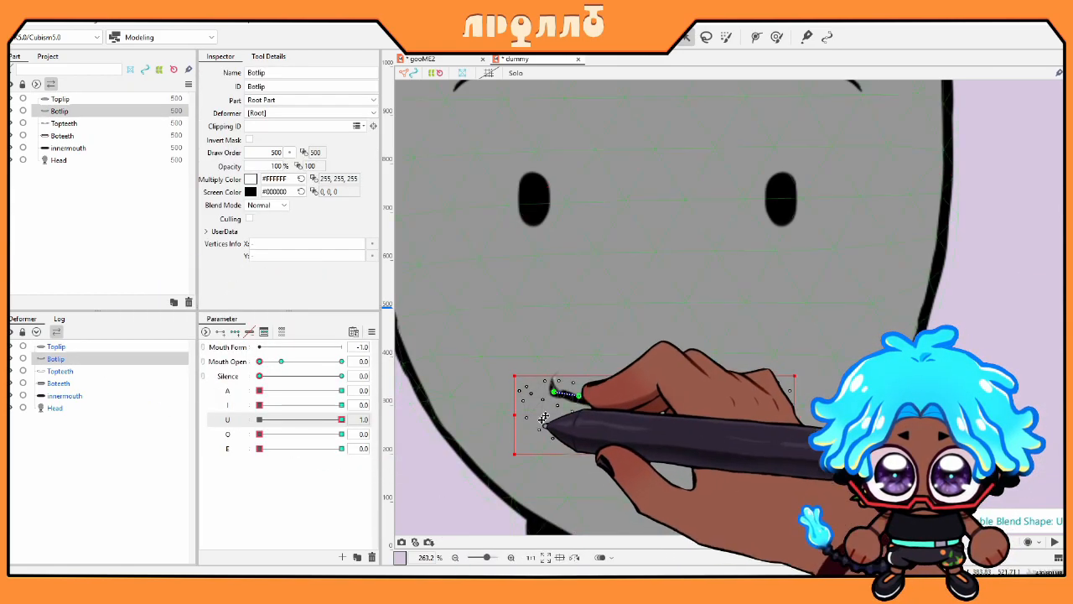
pyautogui.click(579, 395)
pyautogui.click(618, 399)
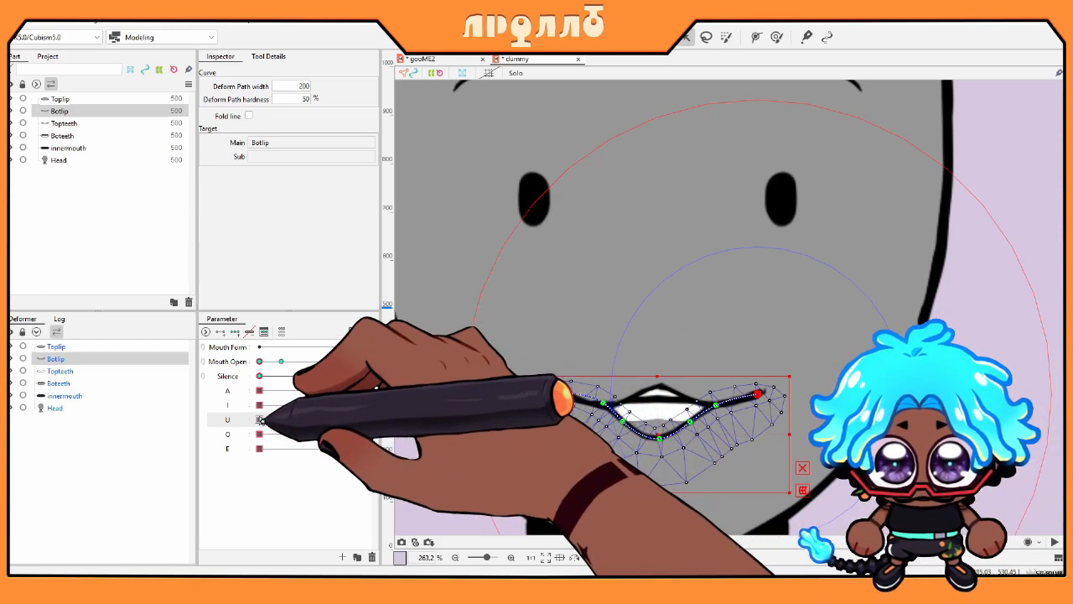
# Step: Reset U to 0, set O to 1.0, and curve the bottom lip down into a rounded shape
pyautogui.click(259, 419)
pyautogui.click(341, 434)
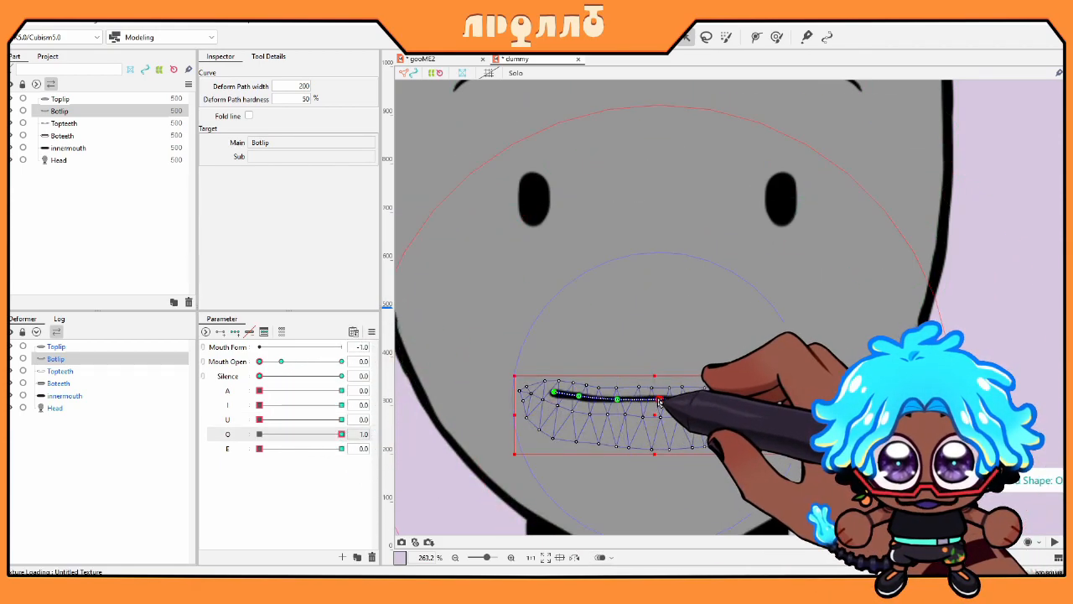
pyautogui.moveTo(659, 400); pyautogui.dragTo(661, 446)
pyautogui.moveTo(619, 401); pyautogui.dragTo(625, 446)
pyautogui.moveTo(578, 395); pyautogui.dragTo(600, 401)
pyautogui.moveTo(699, 401); pyautogui.dragTo(686, 443)
pyautogui.moveTo(735, 398); pyautogui.dragTo(707, 426)
pyautogui.moveTo(765, 400); pyautogui.dragTo(722, 404)
pyautogui.moveTo(687, 443); pyautogui.dragTo(710, 431)
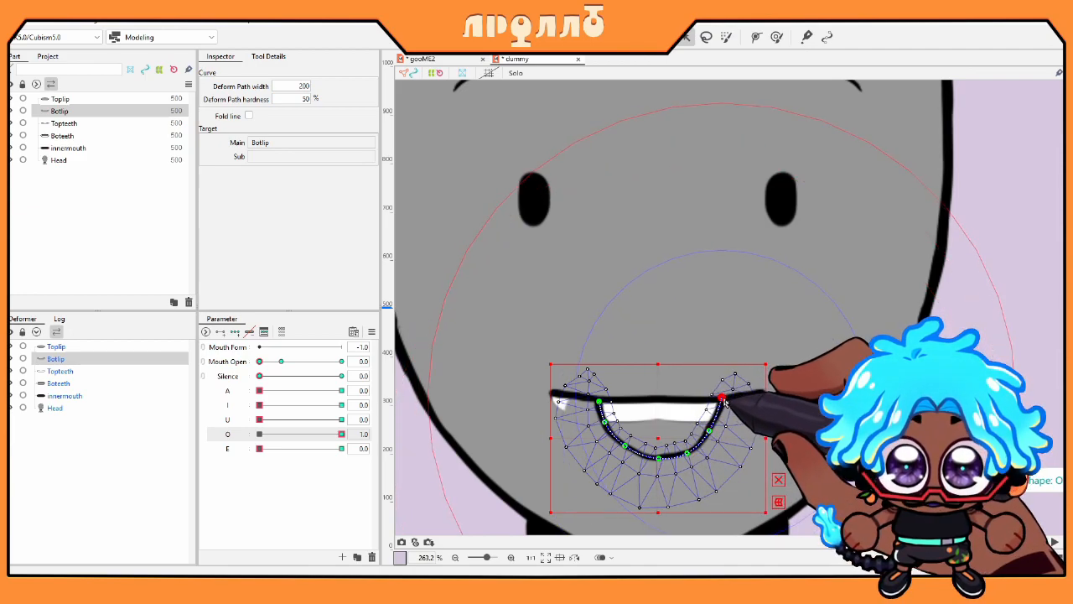
# Step: Arch the top lip into a rounded dome for O, then return O to 0
pyautogui.moveTo(814, 471); pyautogui.dragTo(803, 380)
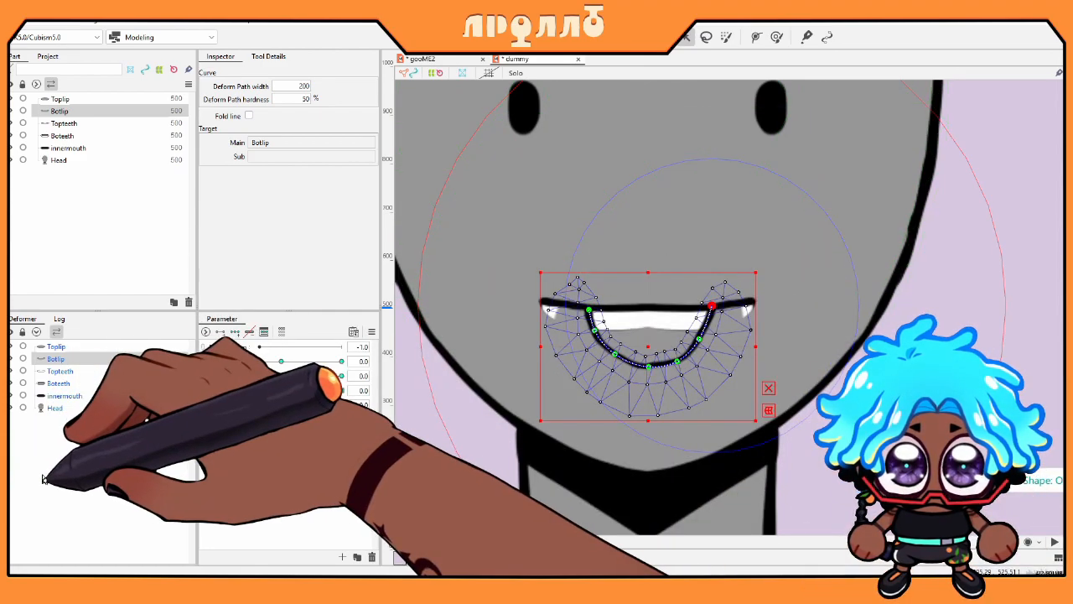
pyautogui.click(79, 347)
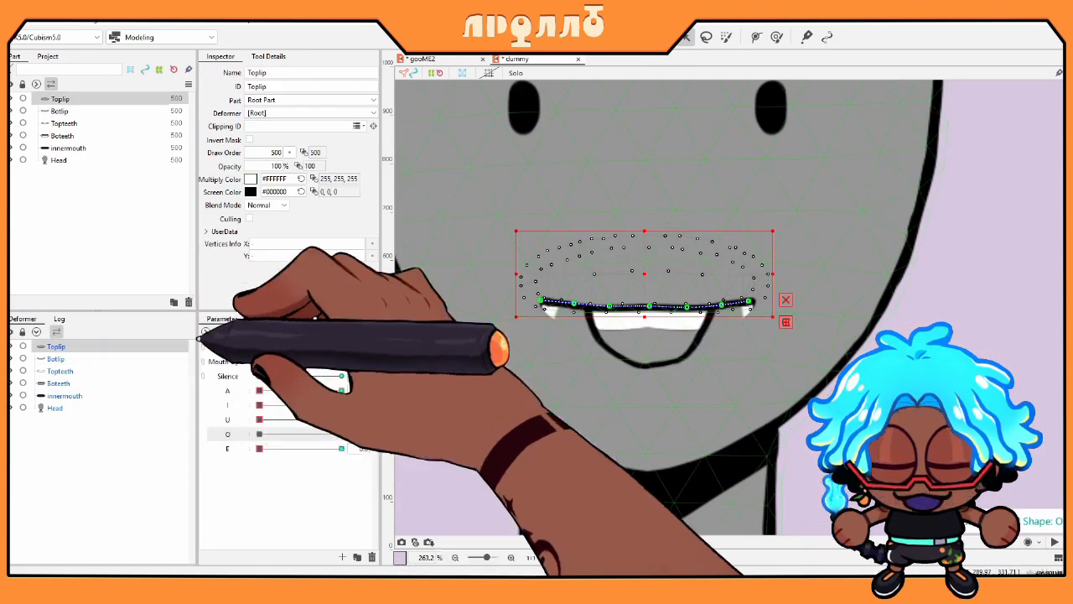
pyautogui.moveTo(644, 275); pyautogui.dragTo(644, 245)
pyautogui.moveTo(609, 277); pyautogui.dragTo(592, 314)
pyautogui.moveTo(651, 275); pyautogui.dragTo(654, 271)
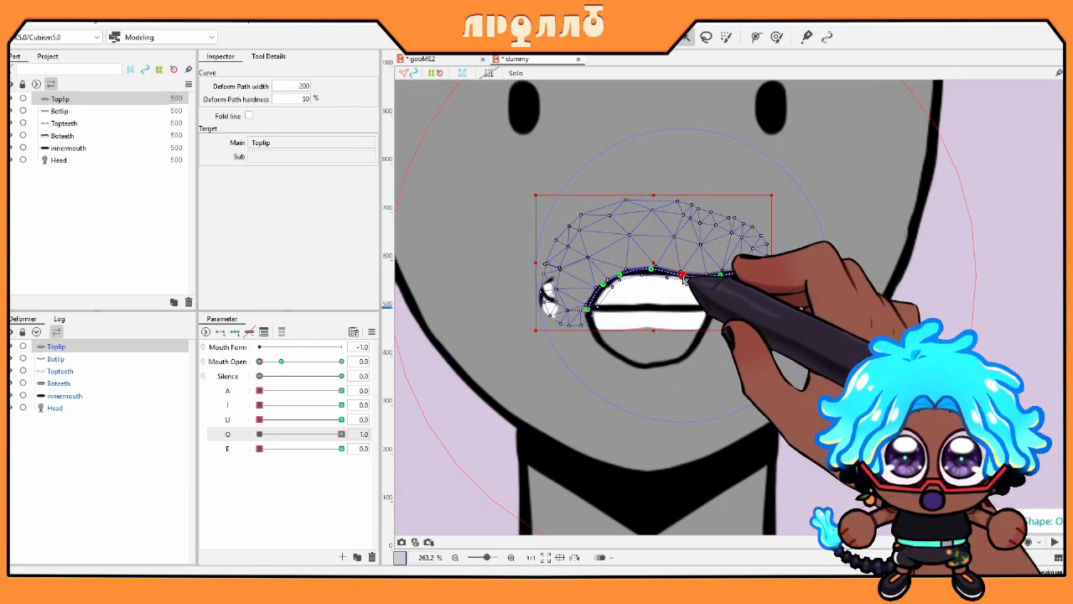
pyautogui.moveTo(718, 276); pyautogui.dragTo(699, 290)
pyautogui.click(678, 277)
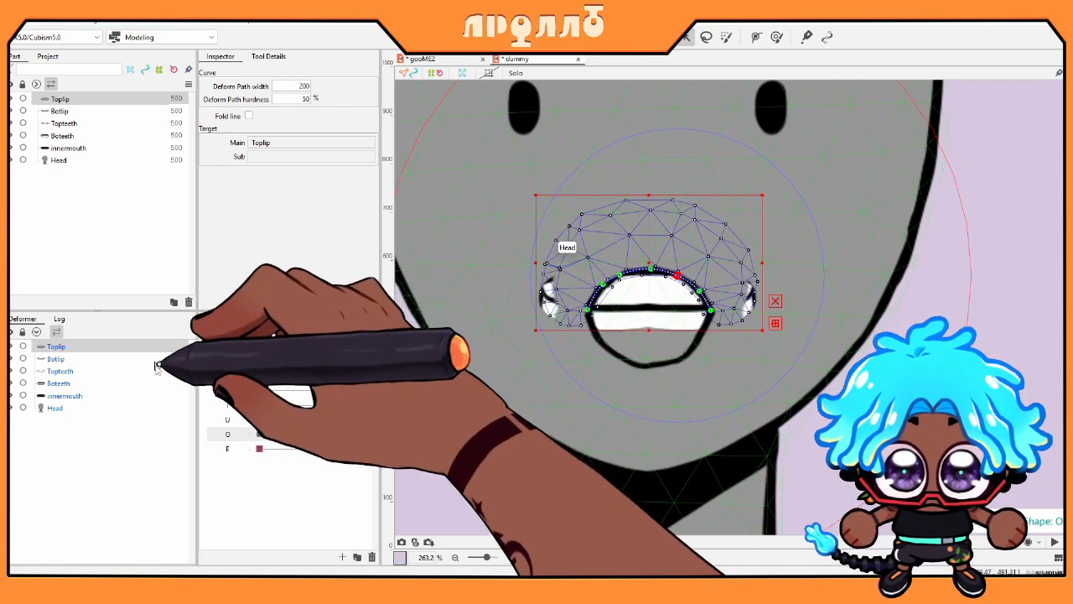
pyautogui.click(262, 436)
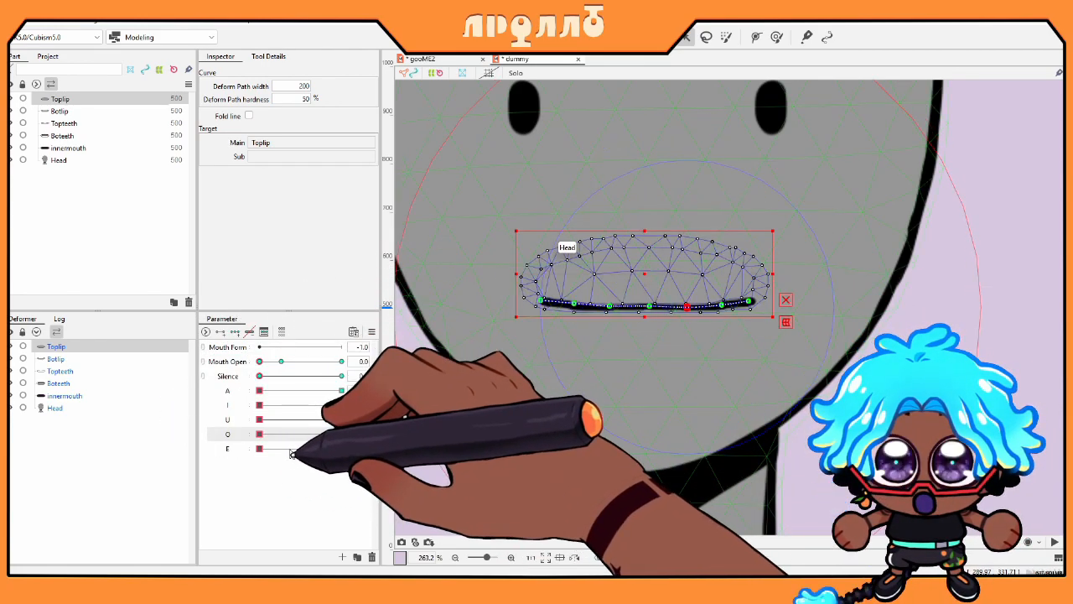
# Step: Raise both sides of the upper lip and pull the lower lip down into a wide E opening
pyautogui.moveTo(575, 304); pyautogui.dragTo(610, 294)
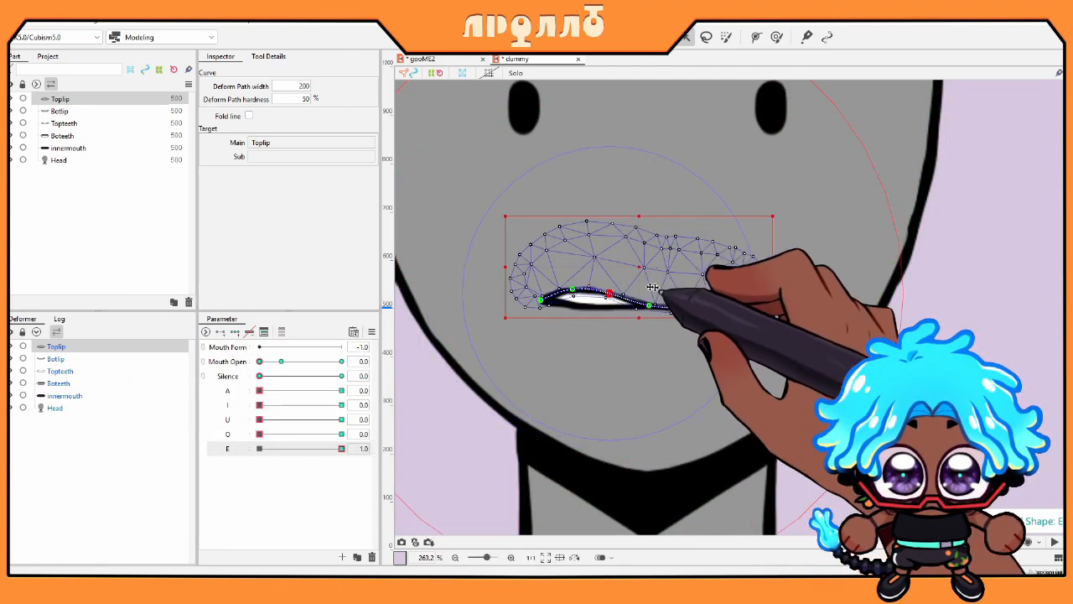
pyautogui.moveTo(721, 306); pyautogui.dragTo(685, 293)
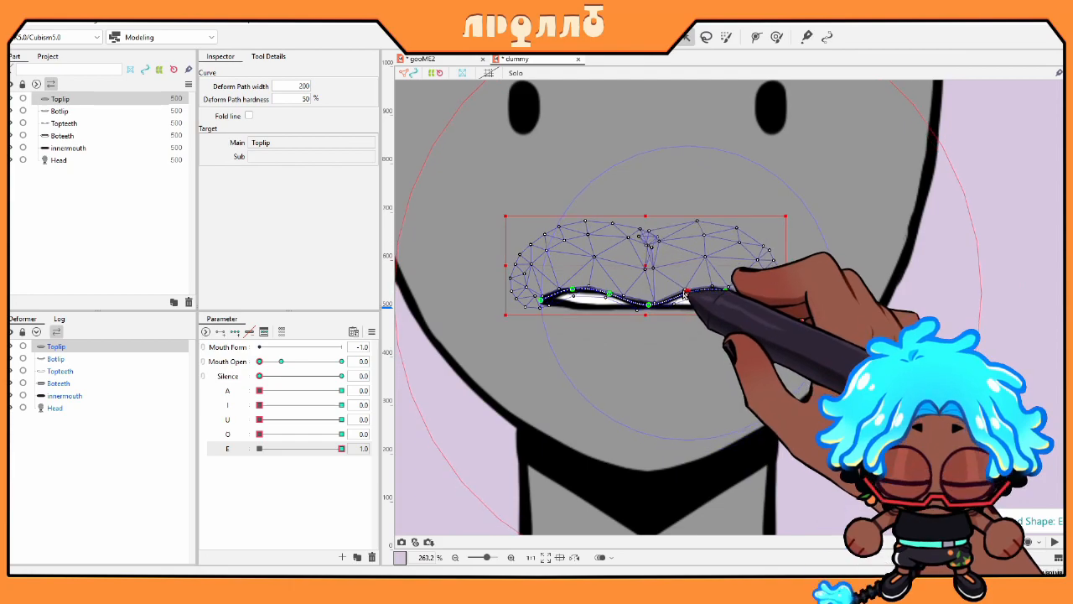
pyautogui.click(589, 324)
pyautogui.moveTo(569, 304); pyautogui.dragTo(546, 323)
pyautogui.moveTo(740, 325); pyautogui.dragTo(690, 348)
pyautogui.moveTo(647, 311); pyautogui.dragTo(649, 341)
pyautogui.moveTo(605, 312); pyautogui.dragTo(605, 341)
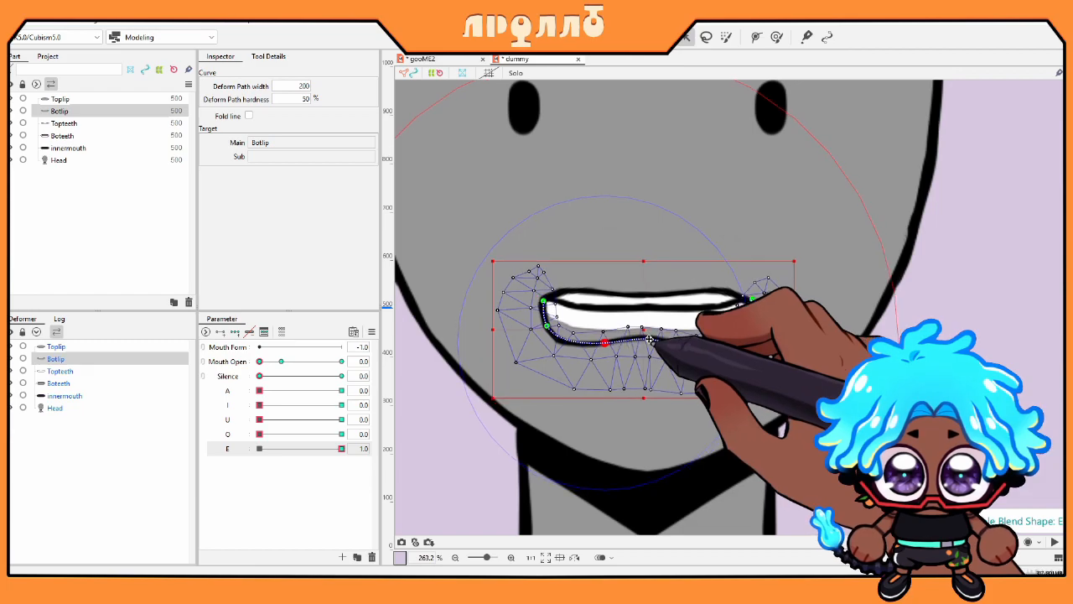
pyautogui.moveTo(694, 351); pyautogui.dragTo(753, 303)
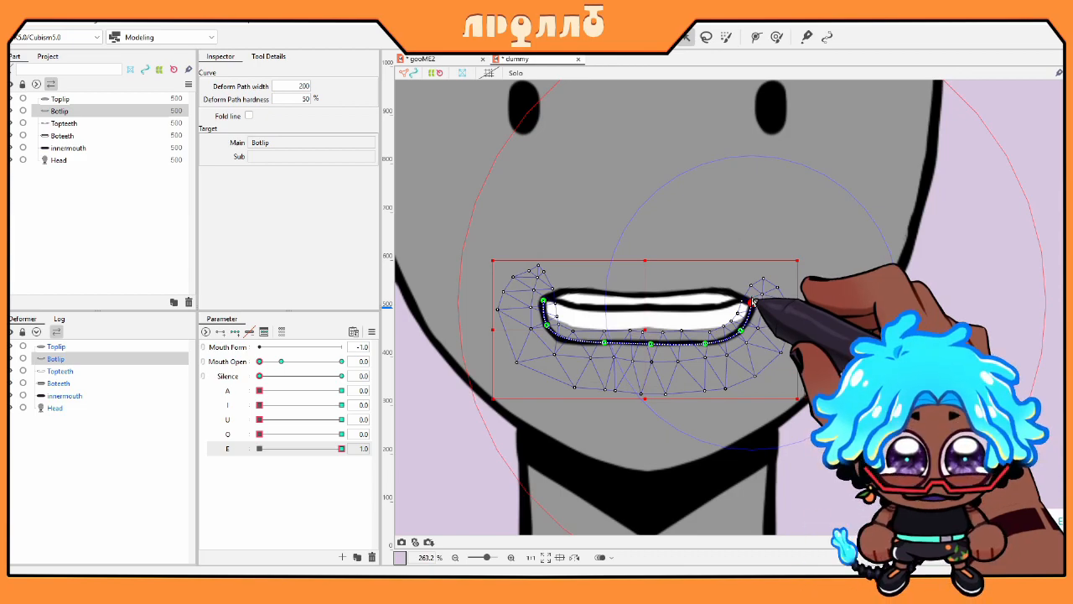
# Step: Reset E to 0, set A to 1.0, and curve the lower lip into a smooth U
pyautogui.click(260, 448)
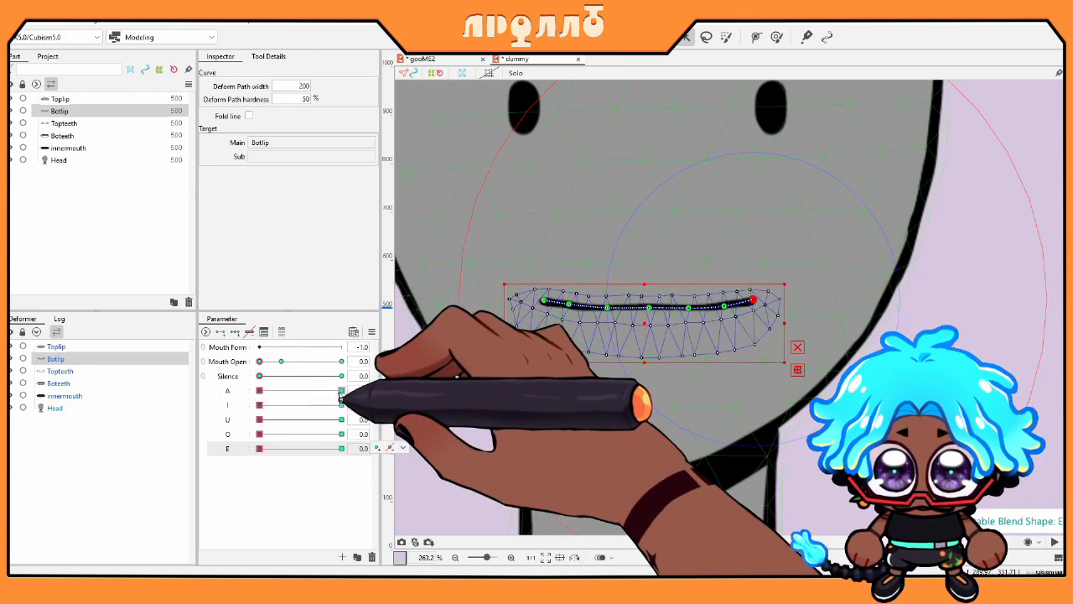
pyautogui.click(342, 391)
pyautogui.moveTo(649, 308); pyautogui.dragTo(650, 315)
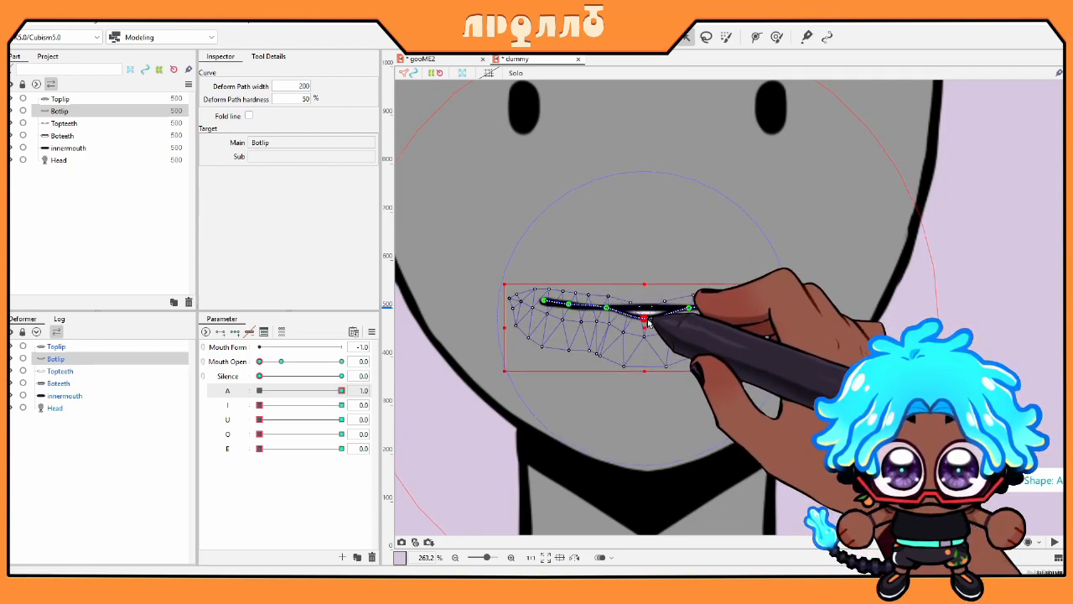
pyautogui.moveTo(654, 356); pyautogui.dragTo(650, 379)
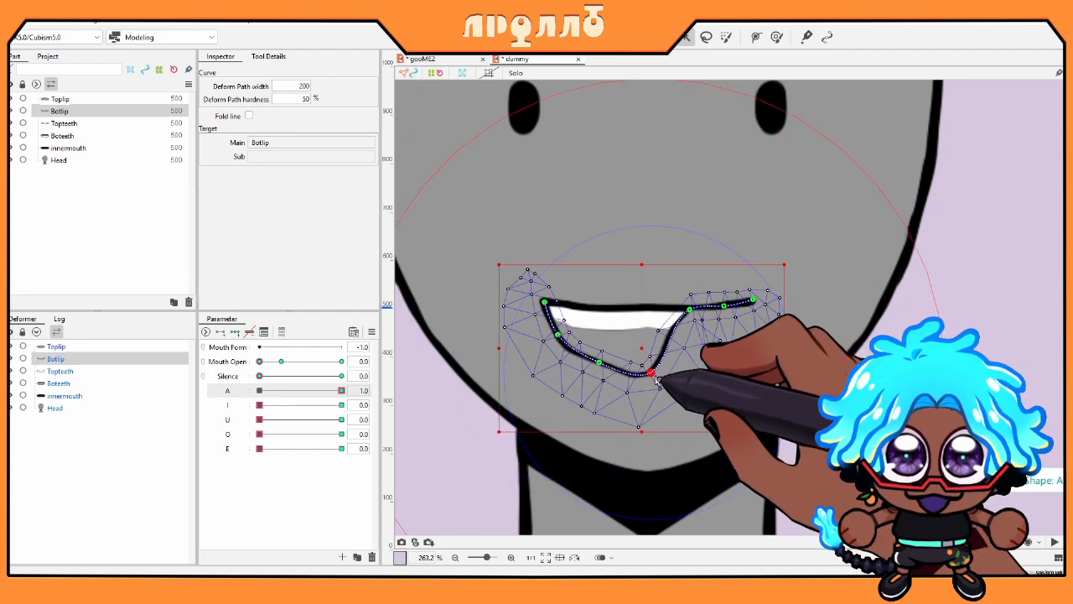
pyautogui.moveTo(691, 310); pyautogui.dragTo(697, 369)
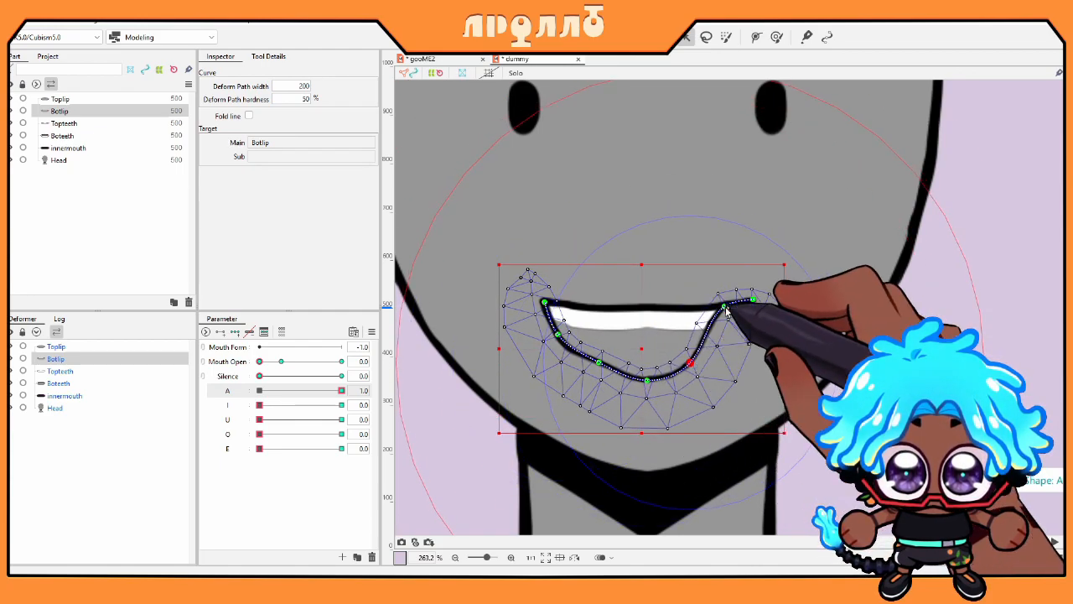
pyautogui.moveTo(727, 312); pyautogui.dragTo(735, 337)
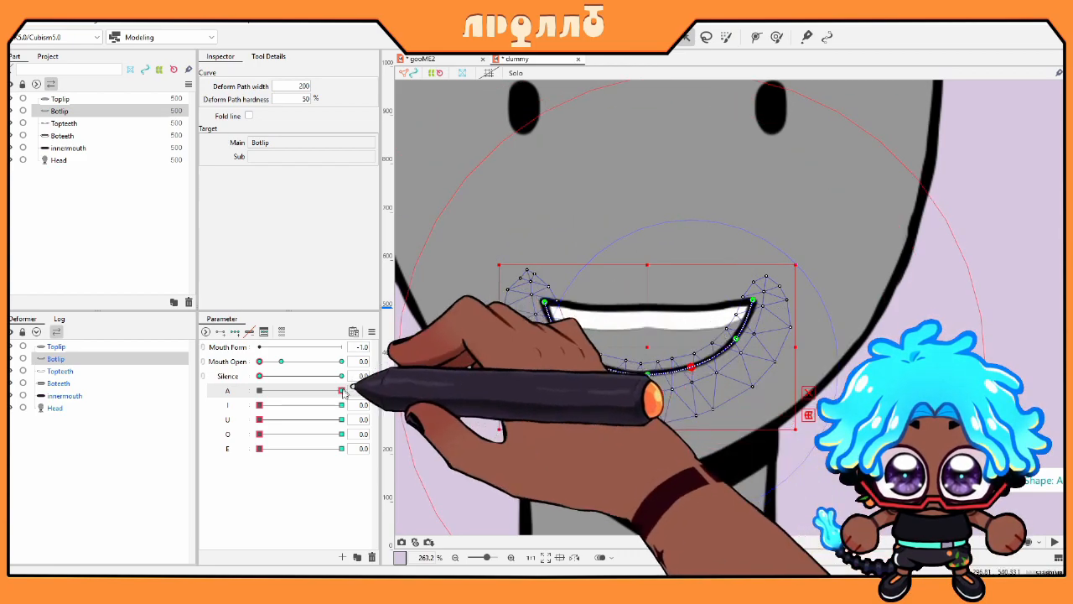
# Step: Extend the upper lip's deform path rightward with the Curve tool and preview the A slider
pyautogui.click(55, 347)
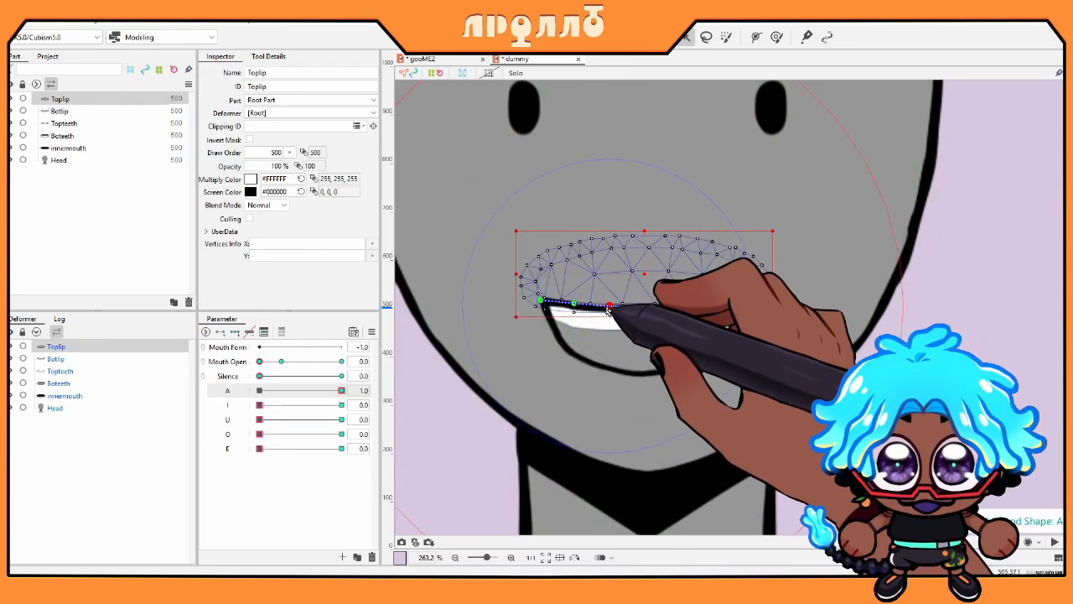
pyautogui.press('p')
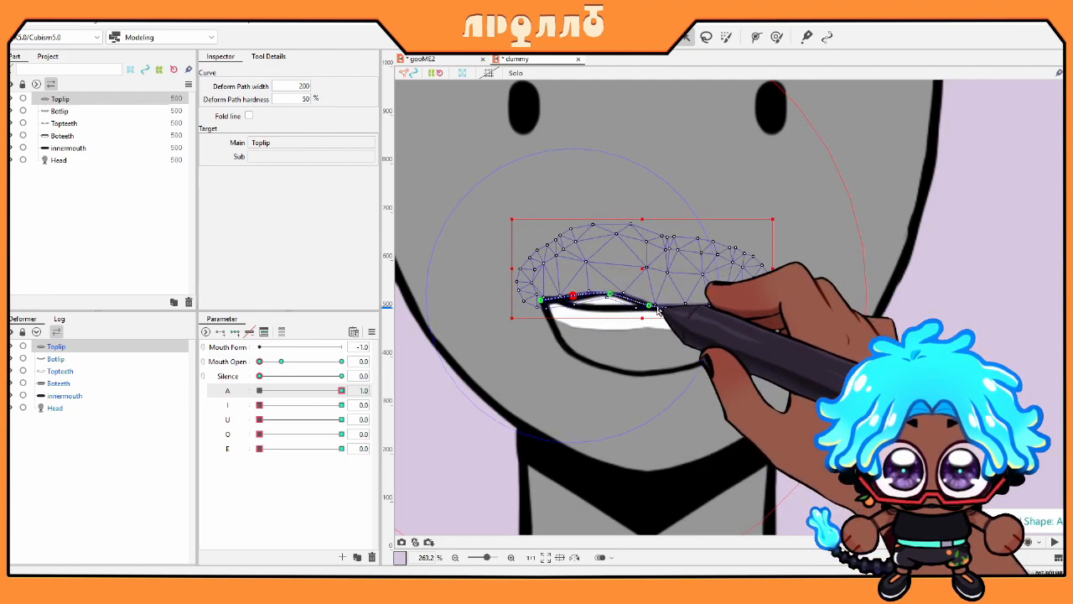
pyautogui.moveTo(658, 299); pyautogui.dragTo(749, 300)
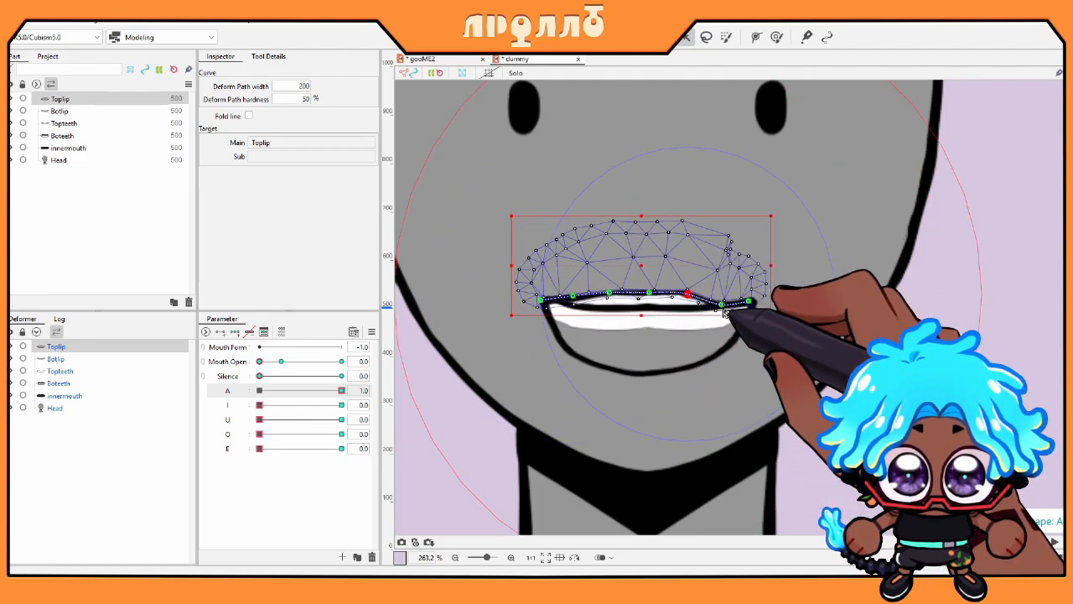
pyautogui.moveTo(341, 391); pyautogui.dragTo(96, 451)
# Step: At A = 1.0, stretch the inner mouth downward to fill the opening
pyautogui.click(64, 395)
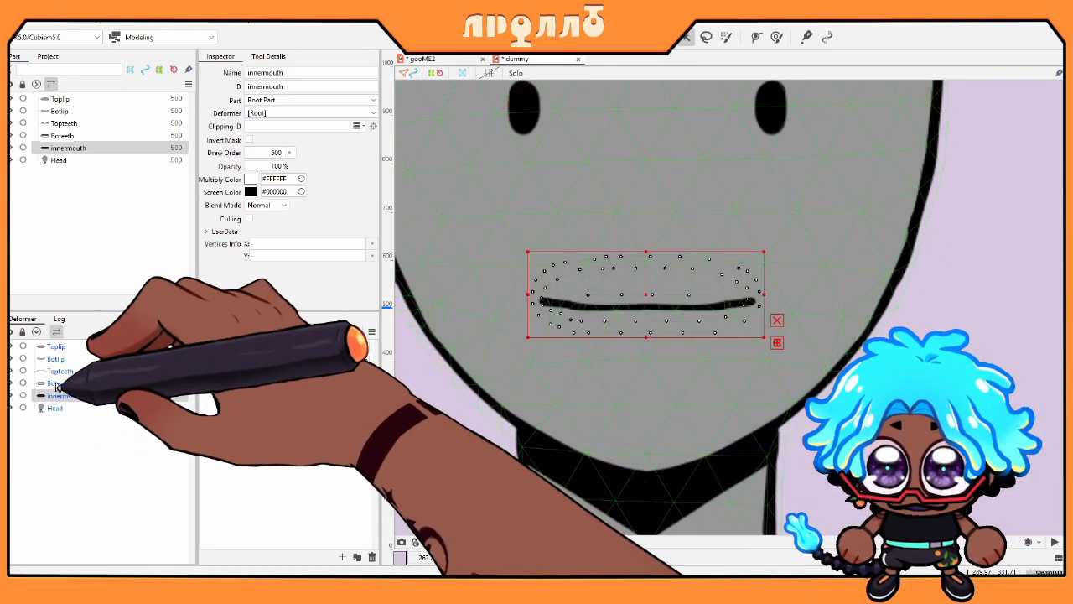
pyautogui.keyDown('ctrl'); pyautogui.click(58, 382); pyautogui.keyUp('ctrl')
pyautogui.keyDown('ctrl'); pyautogui.click(59, 370); pyautogui.keyUp('ctrl')
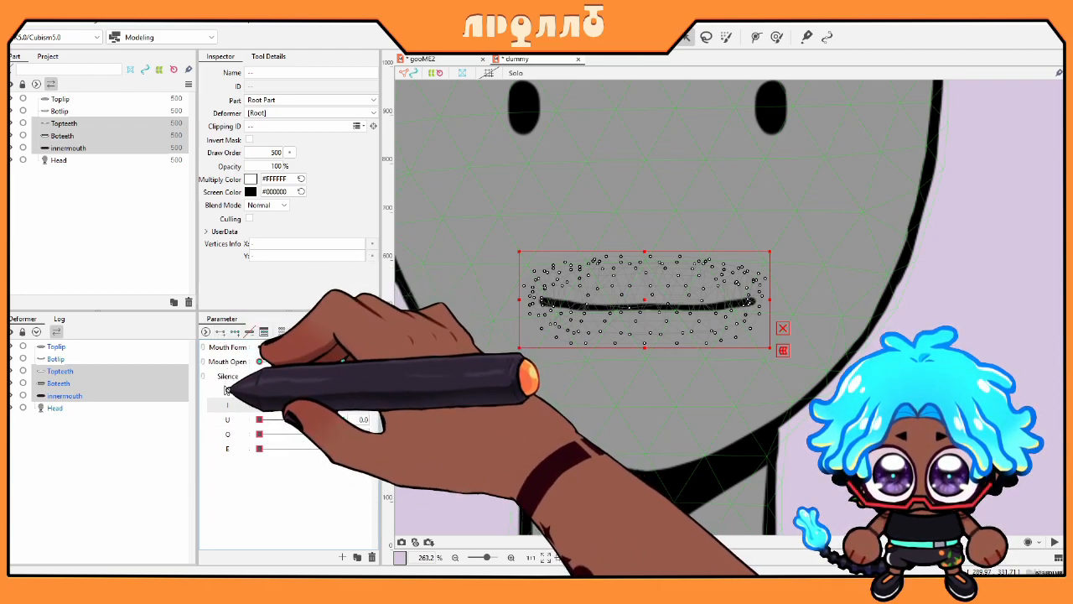
pyautogui.click(72, 396)
pyautogui.click(341, 392)
pyautogui.moveTo(647, 340); pyautogui.dragTo(645, 401)
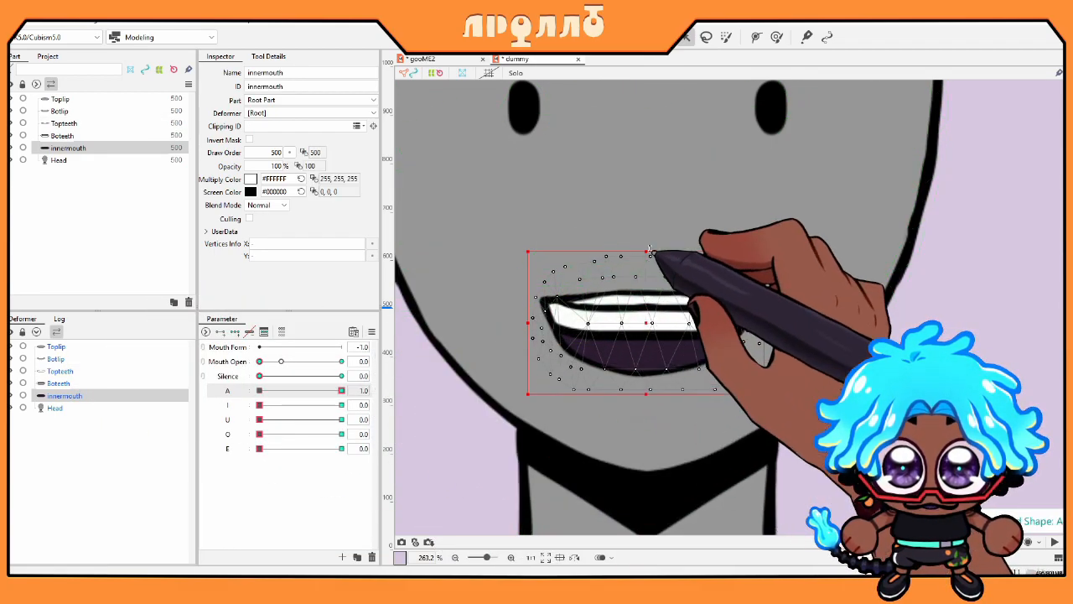
# Step: Move the lower teeth down inside the open mouth, then select the upper teeth
pyautogui.click(107, 384)
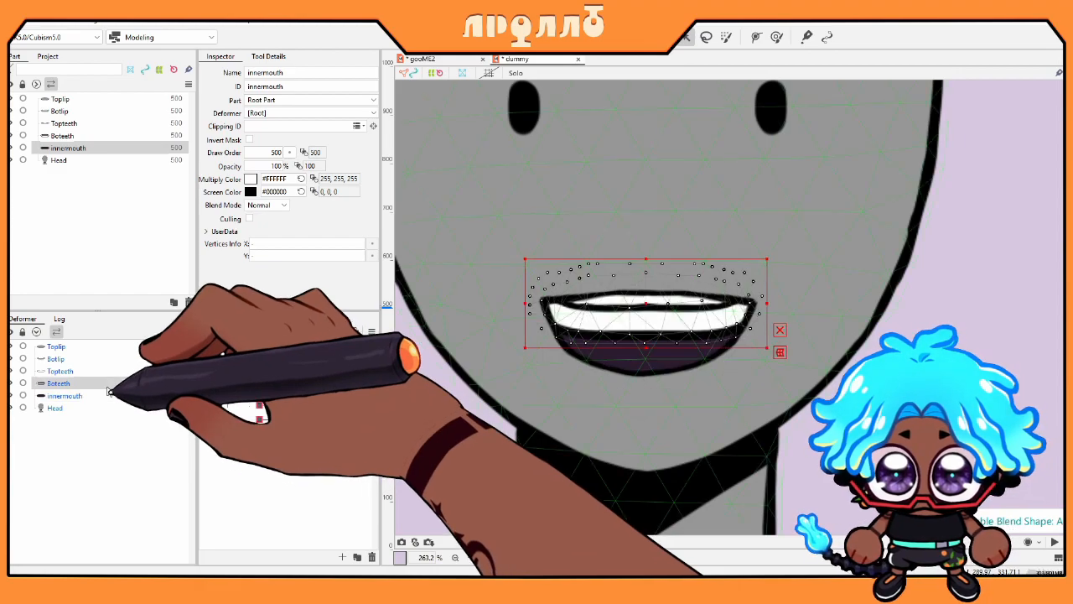
pyautogui.moveTo(647, 310); pyautogui.dragTo(647, 363)
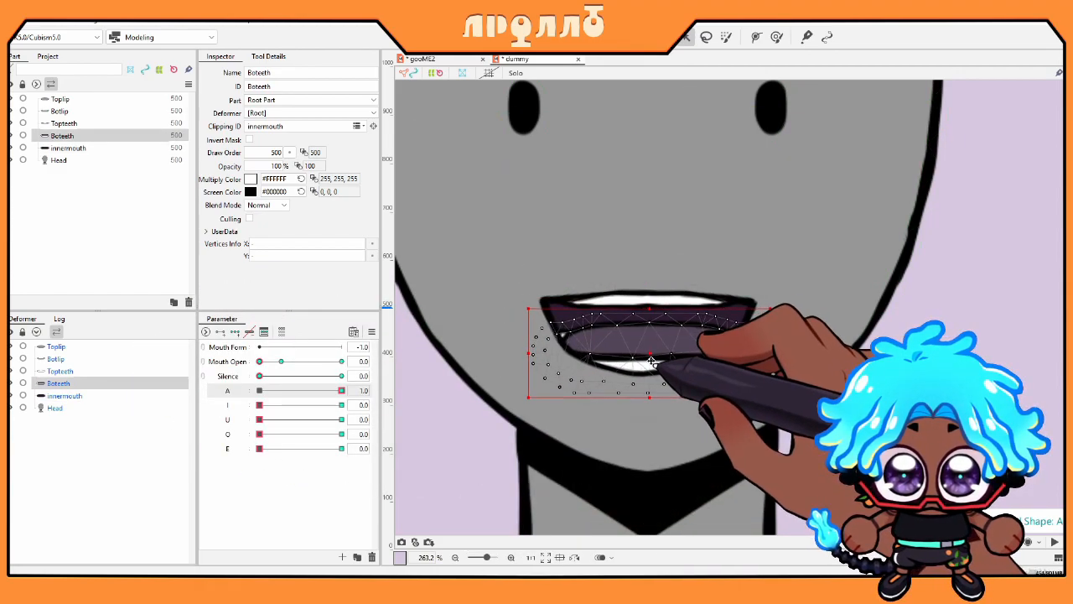
pyautogui.click(134, 371)
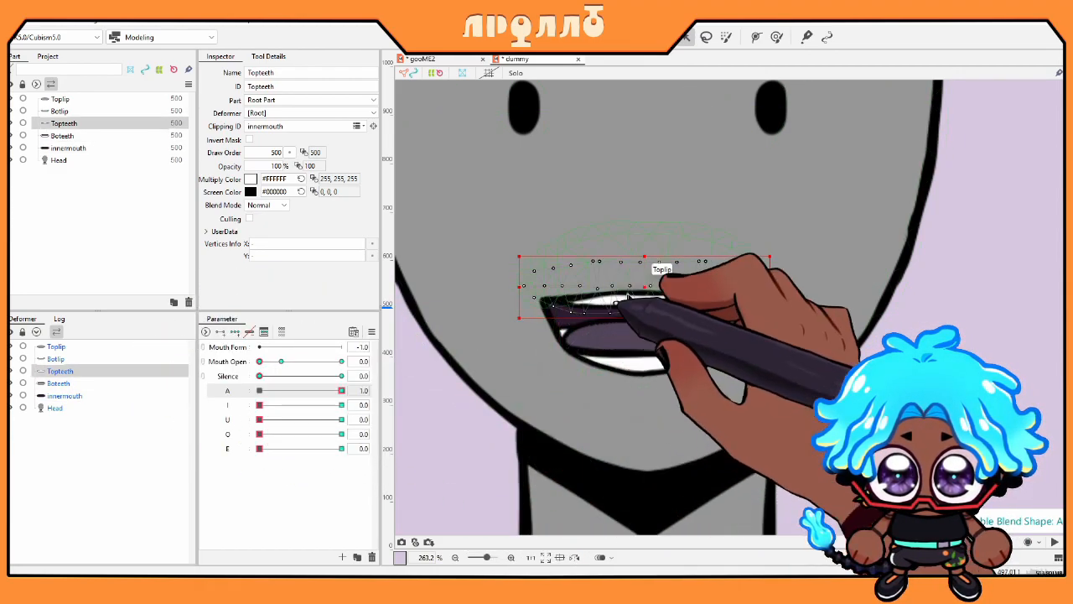
# Step: Reset A and I to closed and set U fully rounded
pyautogui.rightClick(258, 393)
pyautogui.click(258, 392)
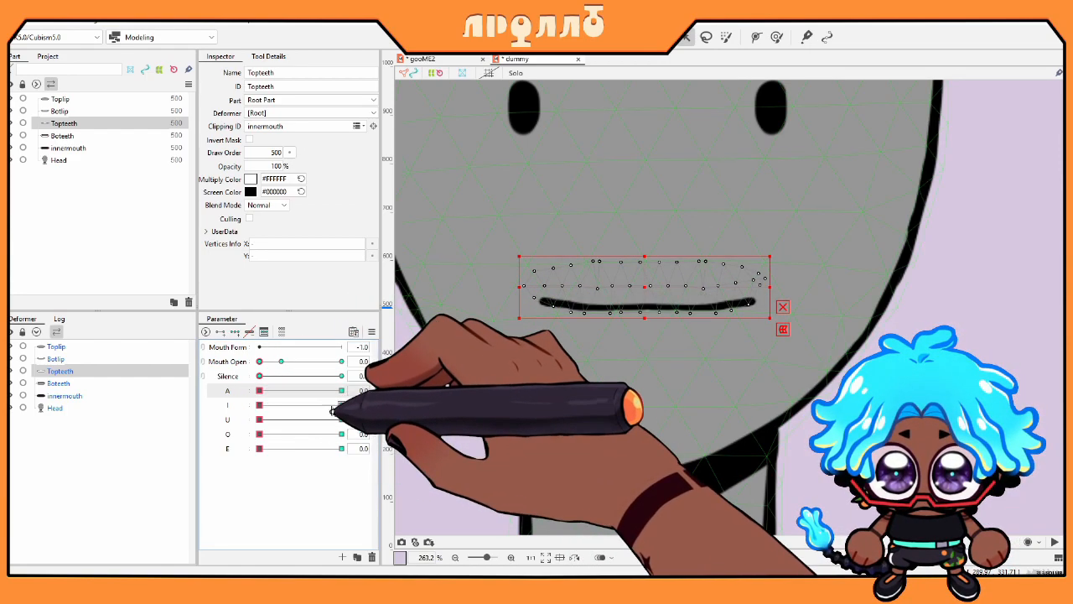
pyautogui.click(341, 406)
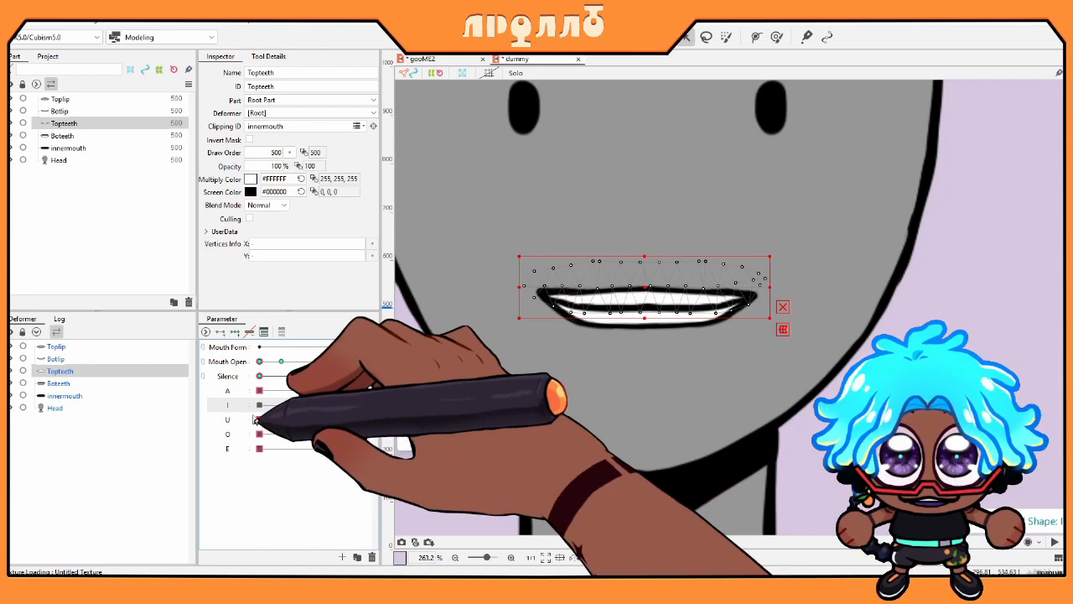
pyautogui.click(259, 406)
pyautogui.click(342, 420)
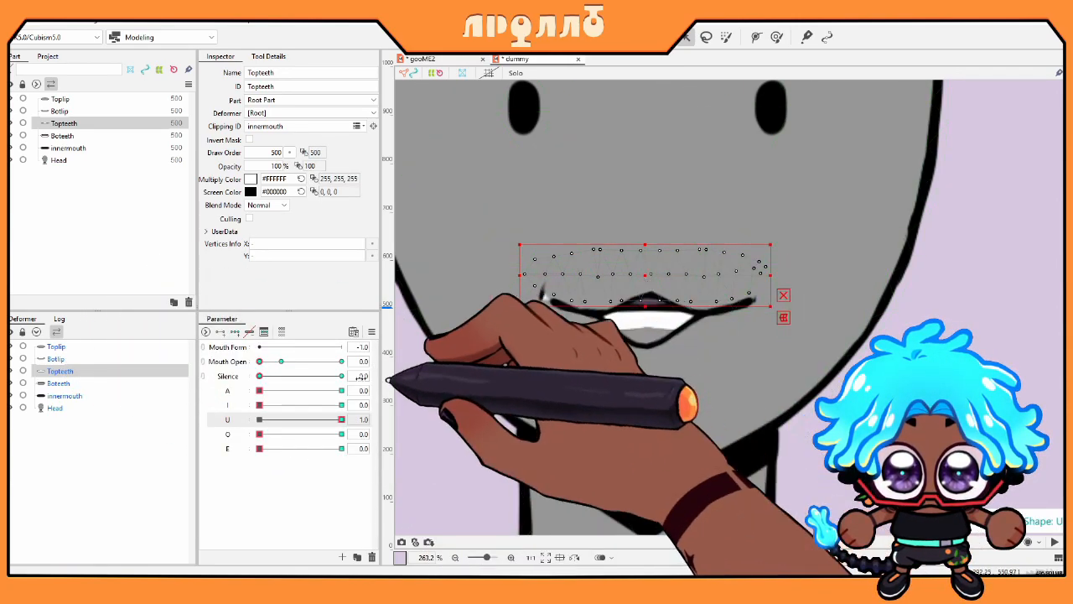
# Step: Narrow and squash the inner mouth for U, keep it visible to mask the teeth, then reset U
pyautogui.click(59, 383)
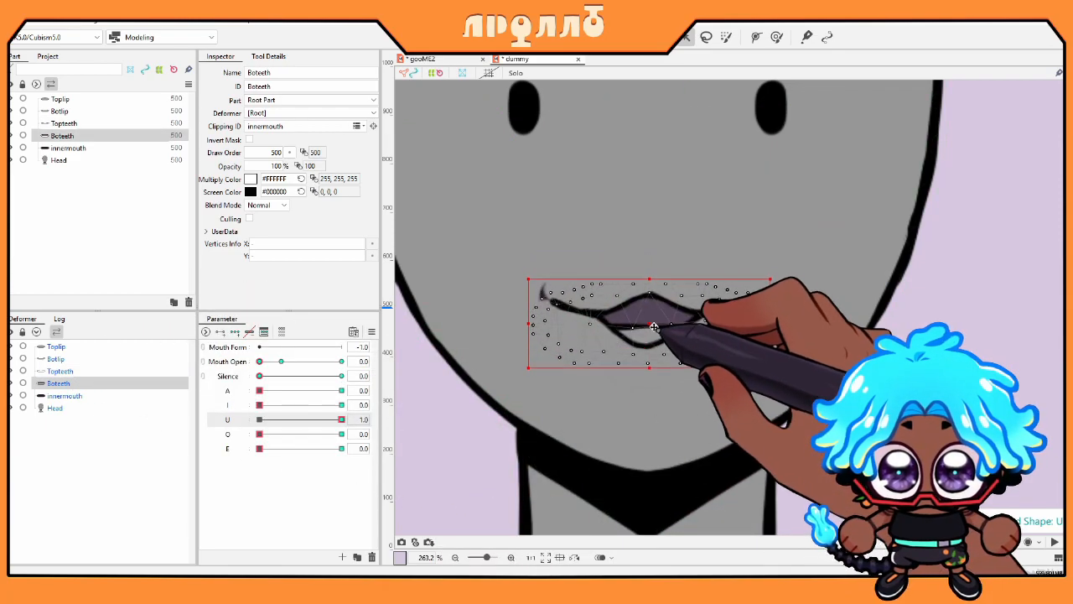
pyautogui.click(65, 395)
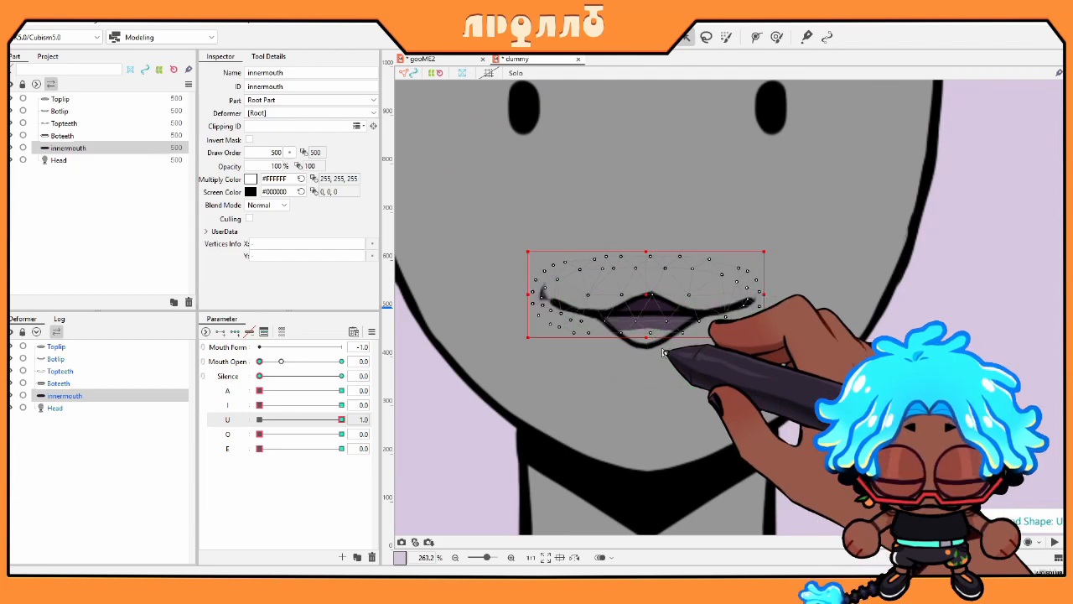
pyautogui.moveTo(529, 307); pyautogui.dragTo(545, 307)
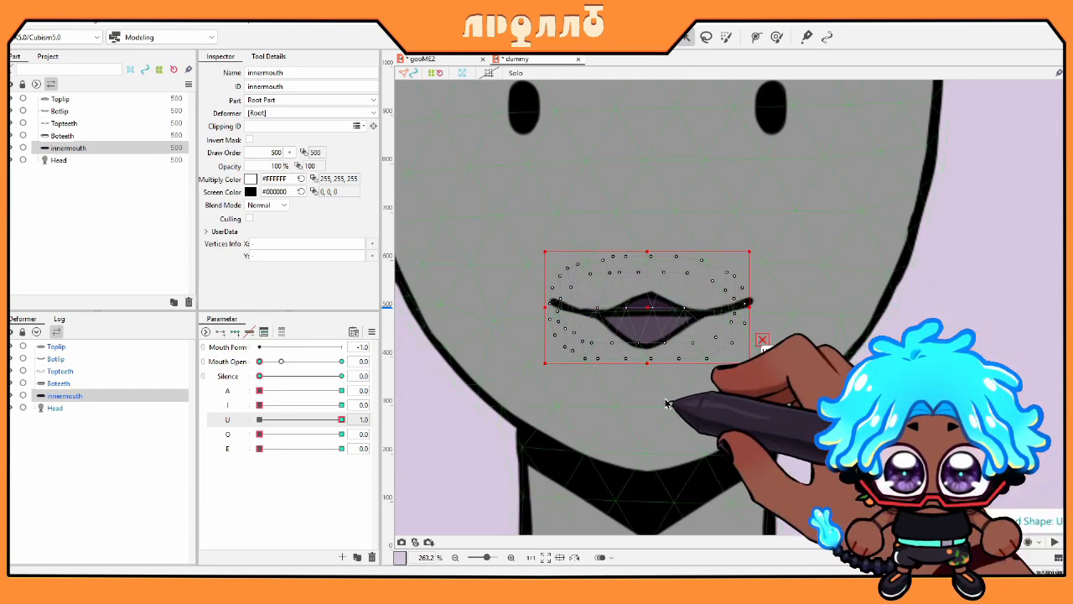
pyautogui.moveTo(506, 229); pyautogui.dragTo(600, 386)
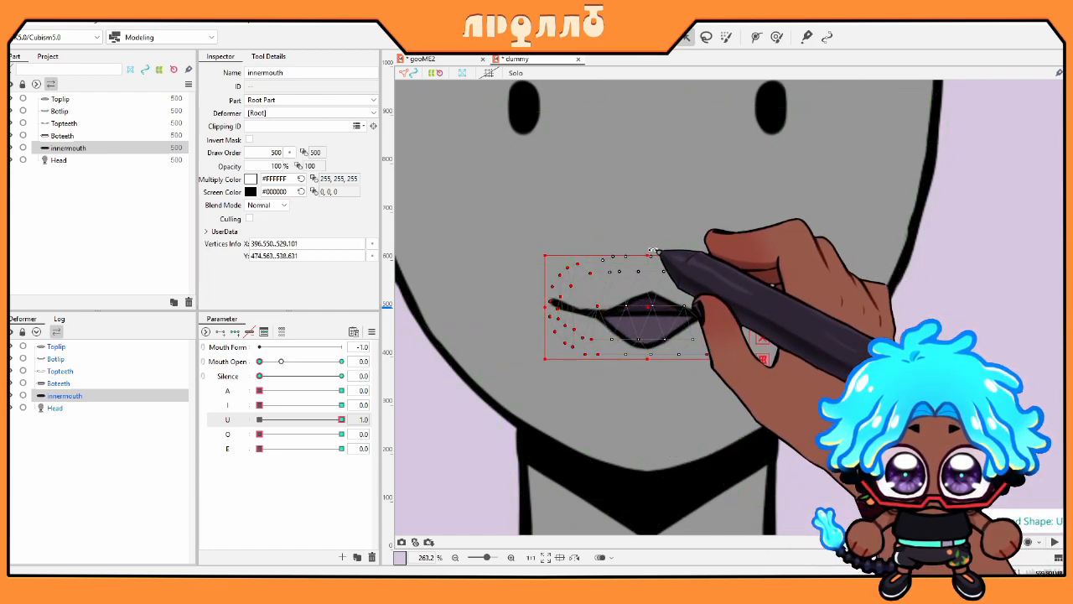
pyautogui.moveTo(648, 359); pyautogui.dragTo(648, 347)
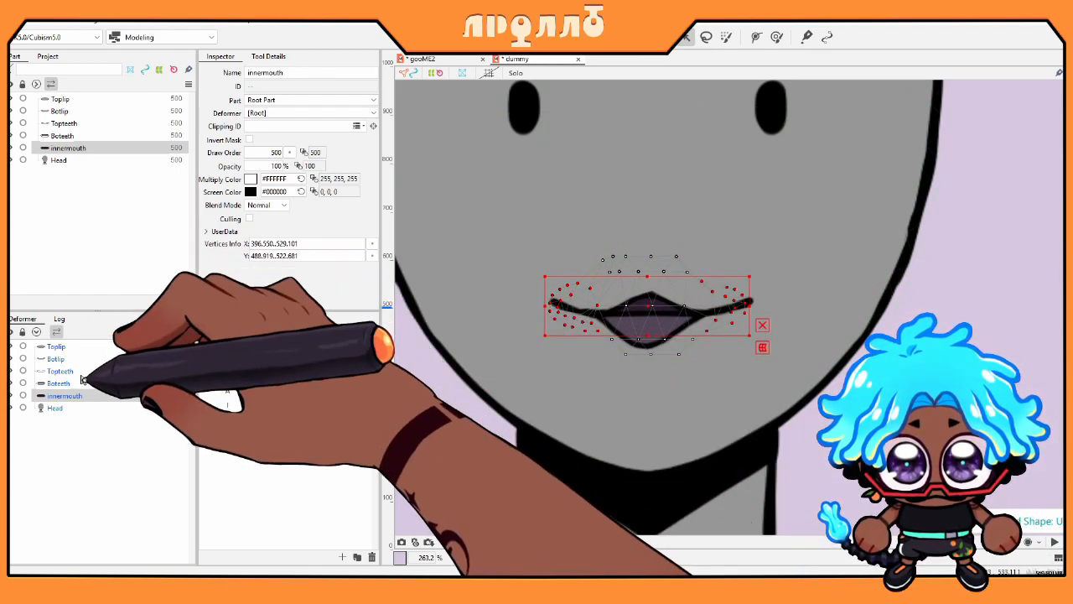
pyautogui.click(12, 397)
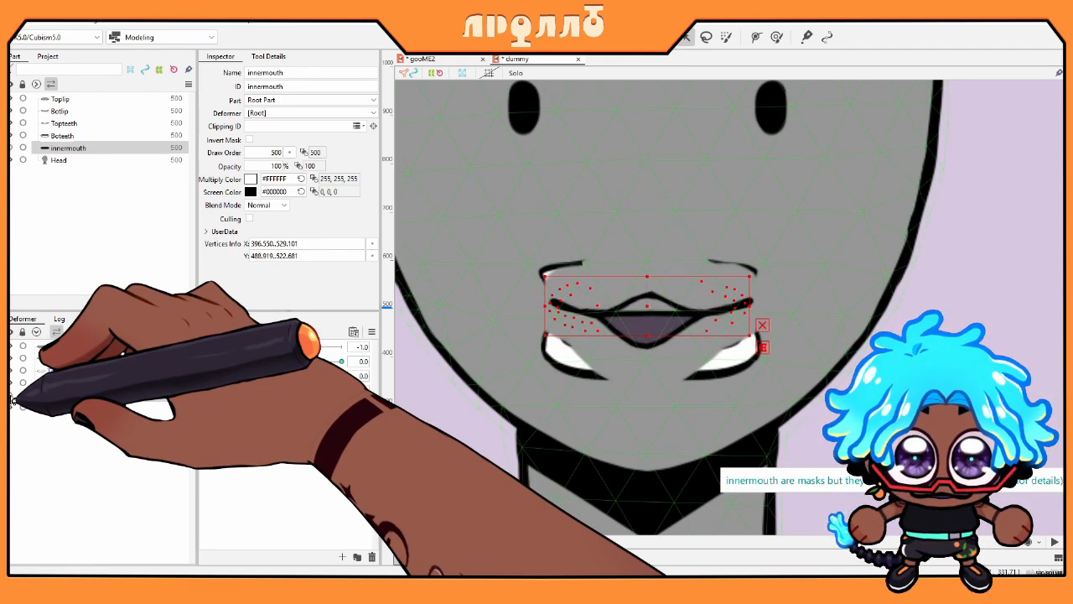
pyautogui.click(12, 398)
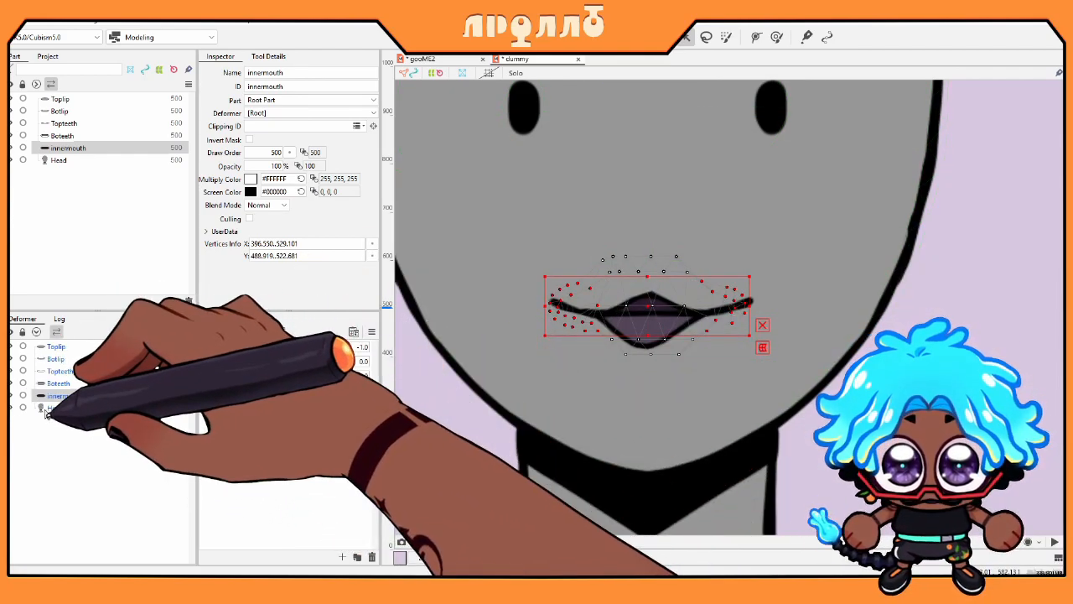
pyautogui.click(260, 421)
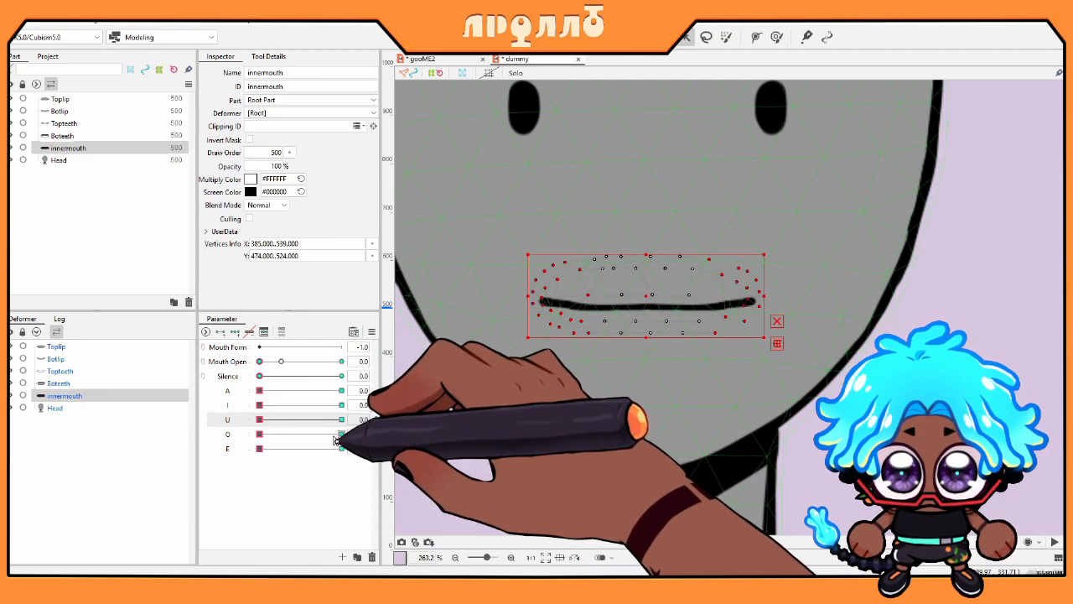
# Step: At O = 1.0, stretch the inner mouth taller and narrow it from the left
pyautogui.click(341, 434)
pyautogui.click(61, 397)
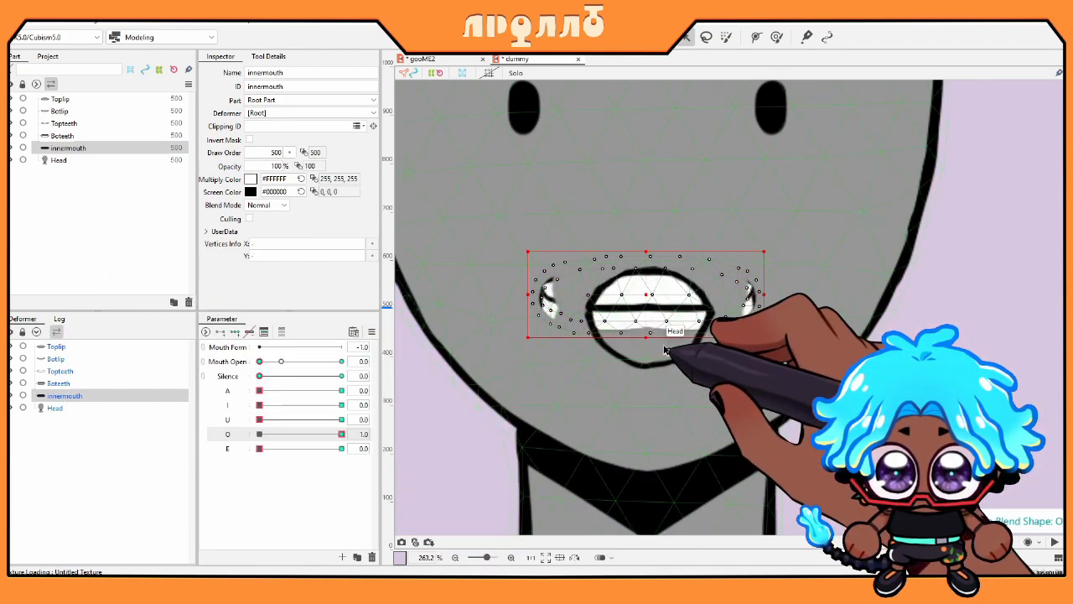
pyautogui.moveTo(646, 339); pyautogui.dragTo(647, 389)
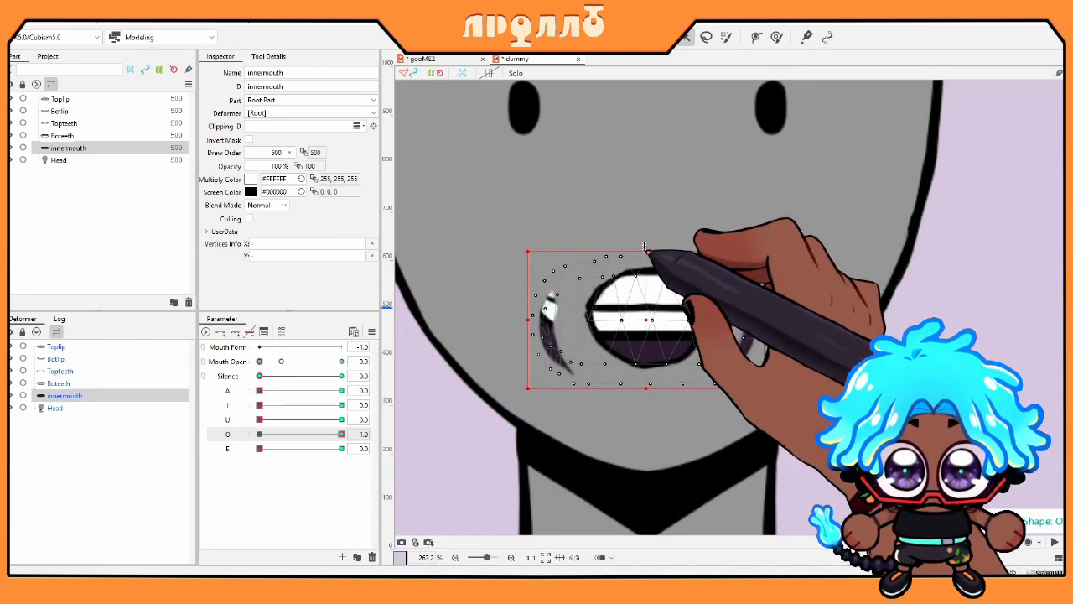
pyautogui.moveTo(646, 252); pyautogui.dragTo(646, 238)
pyautogui.moveTo(530, 313); pyautogui.dragTo(575, 314)
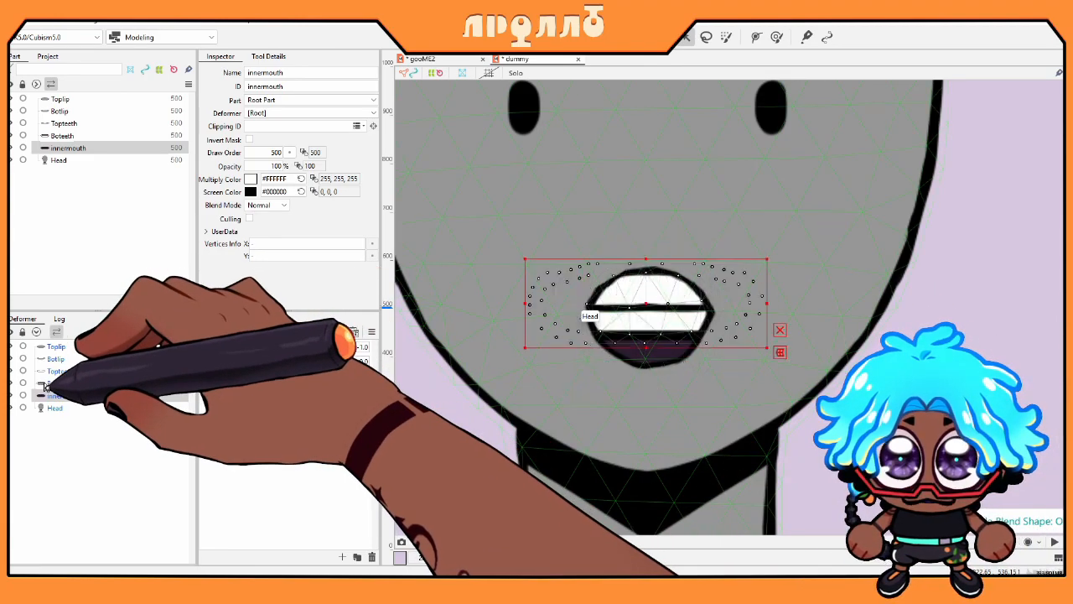
pyautogui.click(578, 326)
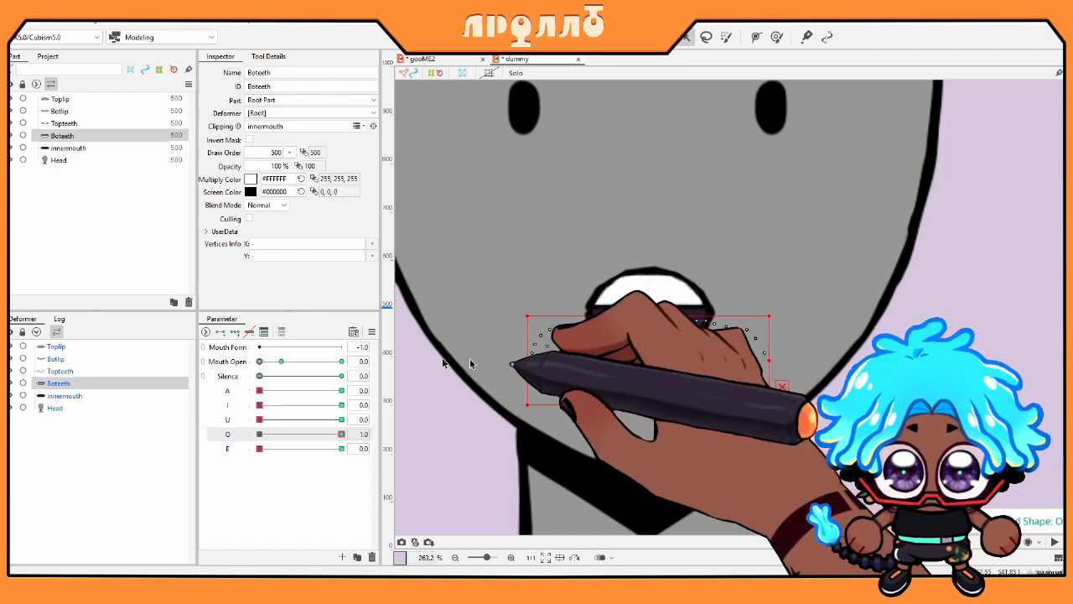
pyautogui.click(622, 300)
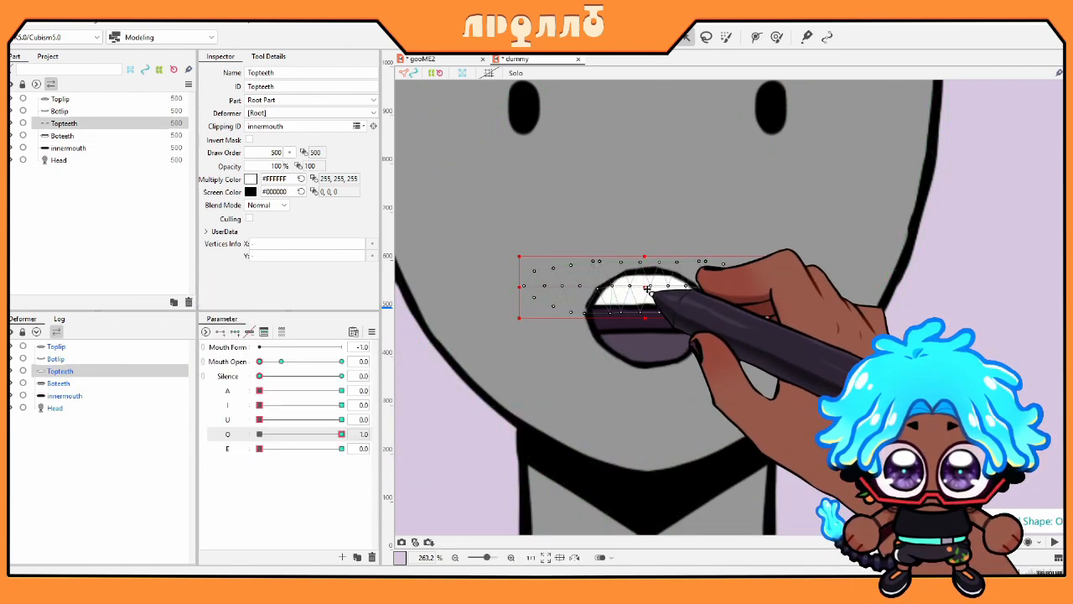
# Step: Reset O, check the inner mouth and bottom teeth at full E, then preview E, I and A
pyautogui.click(259, 435)
pyautogui.moveTo(259, 448); pyautogui.dragTo(390, 455)
pyautogui.click(53, 396)
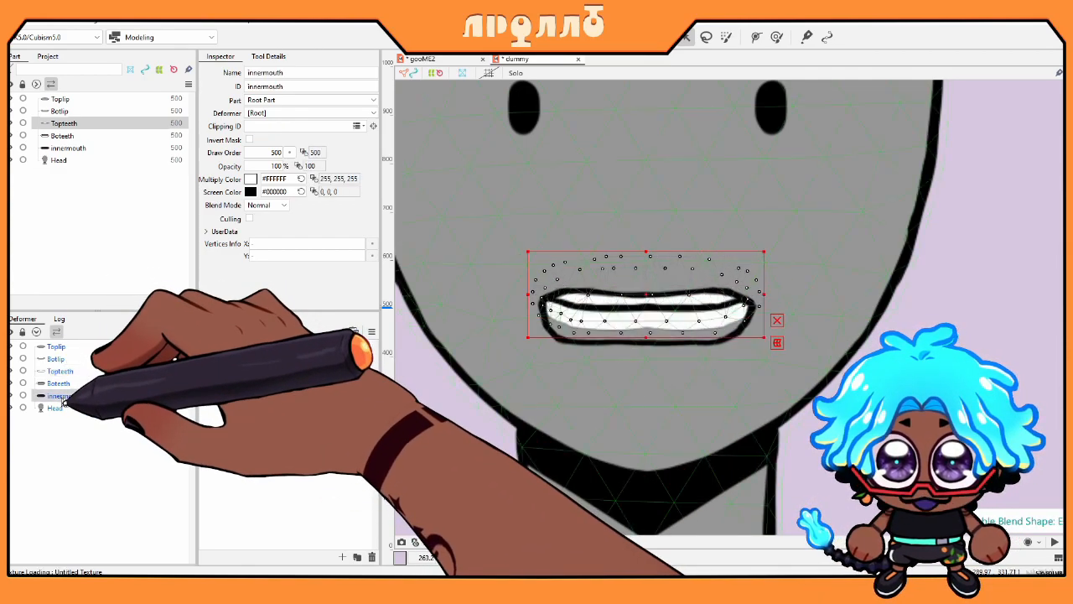
pyautogui.click(58, 383)
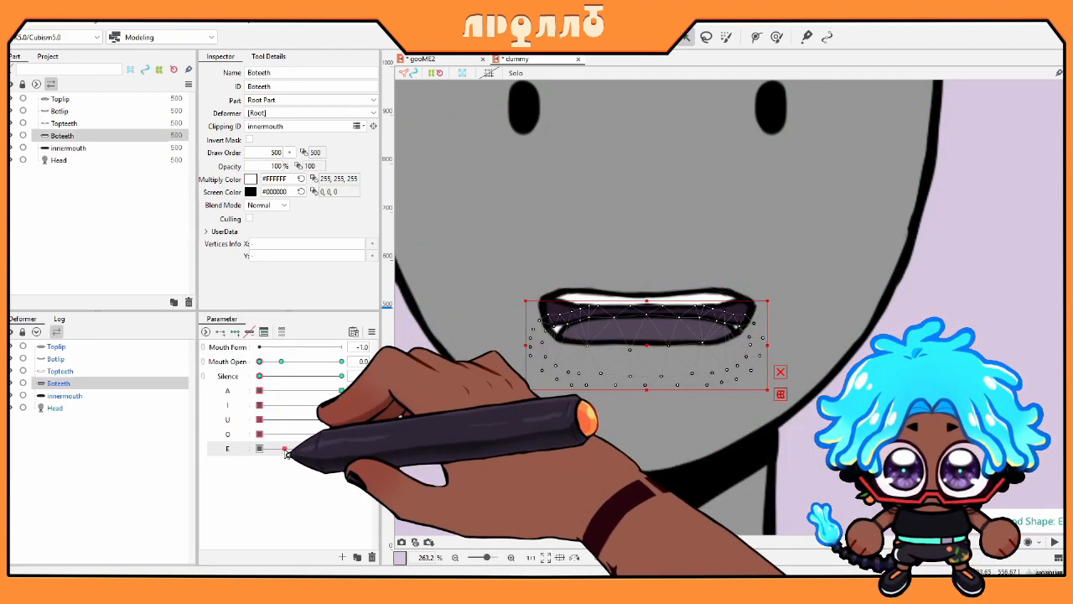
pyautogui.click(260, 448)
pyautogui.moveTo(256, 451); pyautogui.dragTo(189, 421)
pyautogui.moveTo(275, 407); pyautogui.dragTo(232, 395)
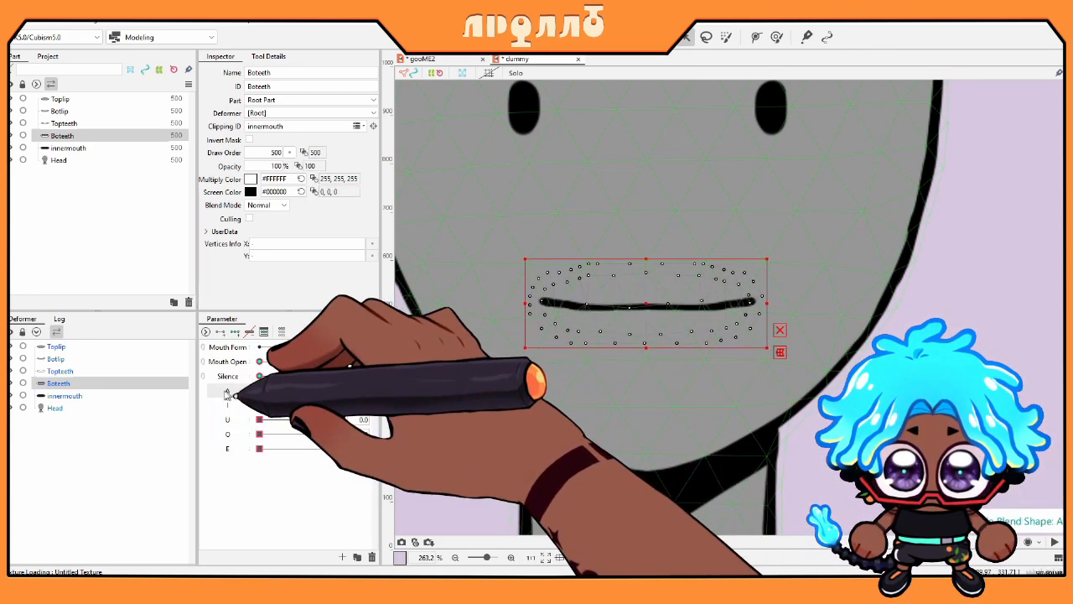
# Step: Select Toplip, Botlip and innermouth together in the Deformer panel
pyautogui.click(130, 358)
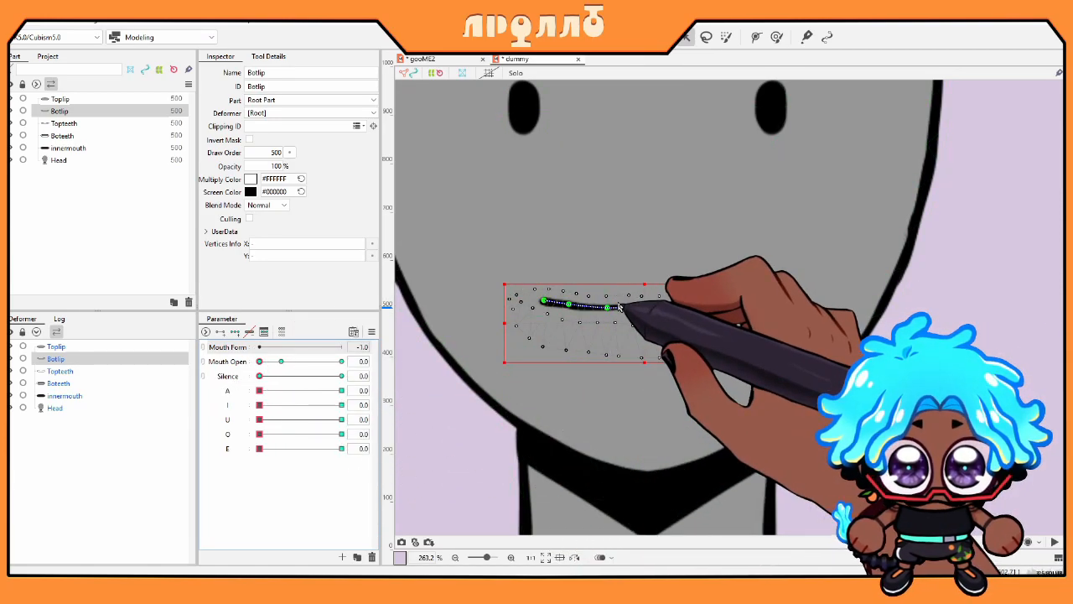
pyautogui.click(61, 347)
pyautogui.keyDown('ctrl'); pyautogui.click(55, 359); pyautogui.keyUp('ctrl')
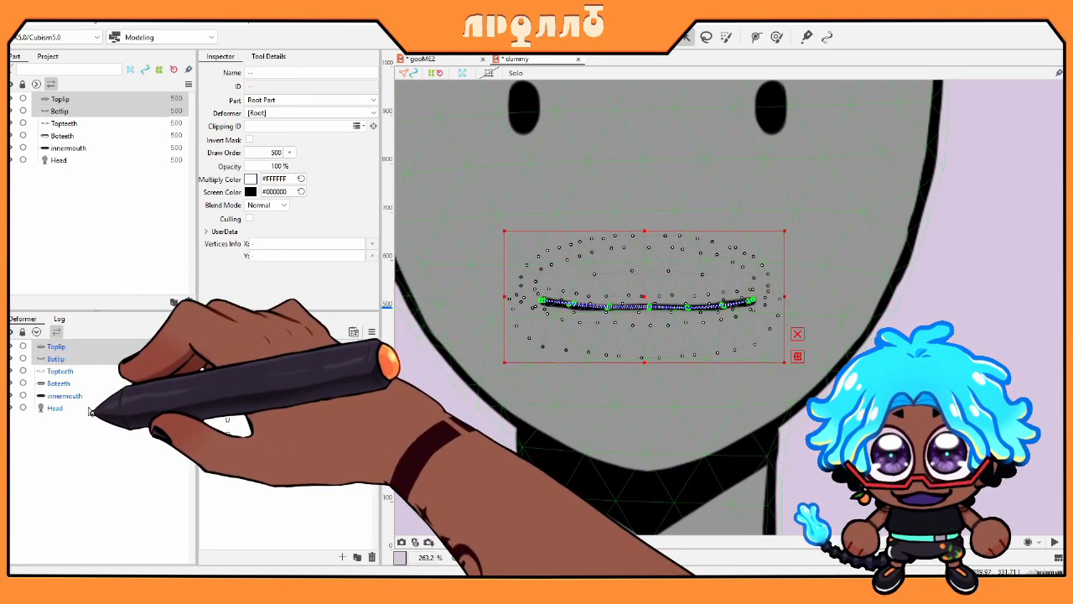
pyautogui.keyDown('ctrl'); pyautogui.click(64, 396); pyautogui.keyUp('ctrl')
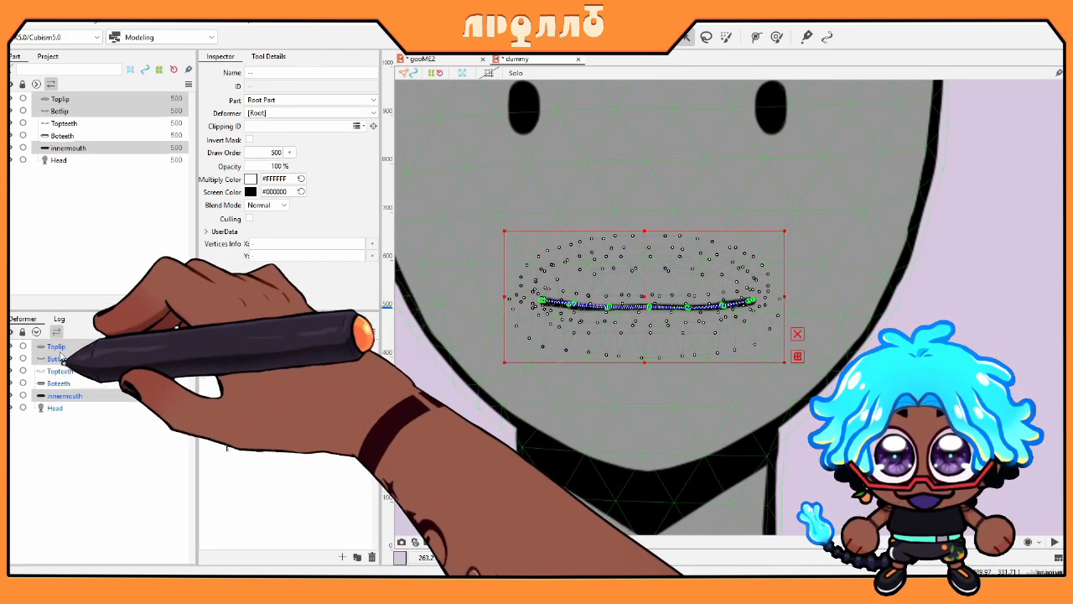
# Step: Create a Curved Surface warp deformer, undo it, and recreate it with 8 × 5 divisions
pyautogui.click(627, 36)
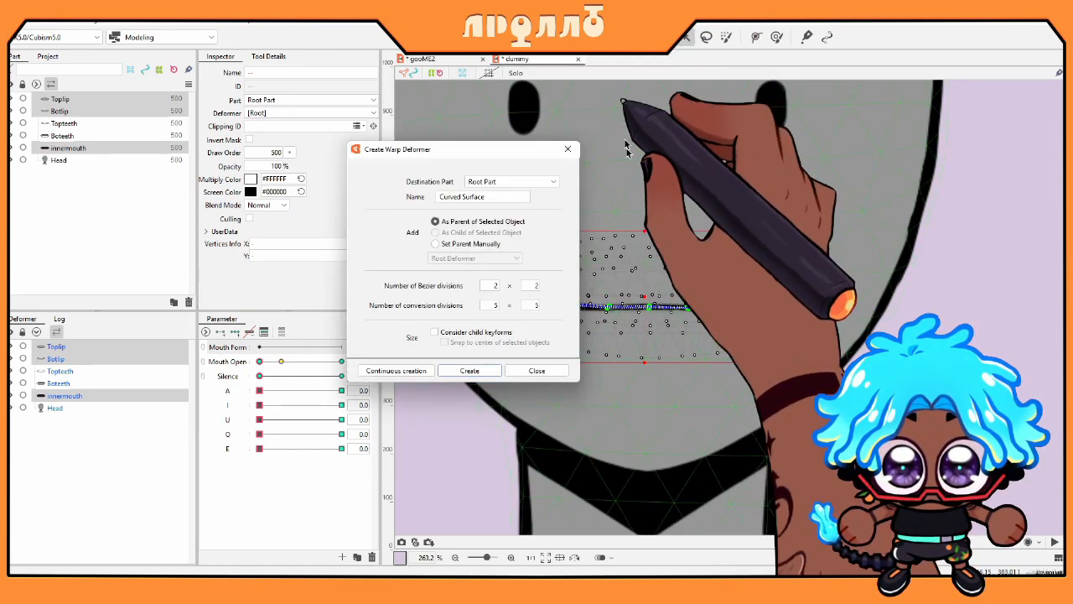
pyautogui.click(474, 370)
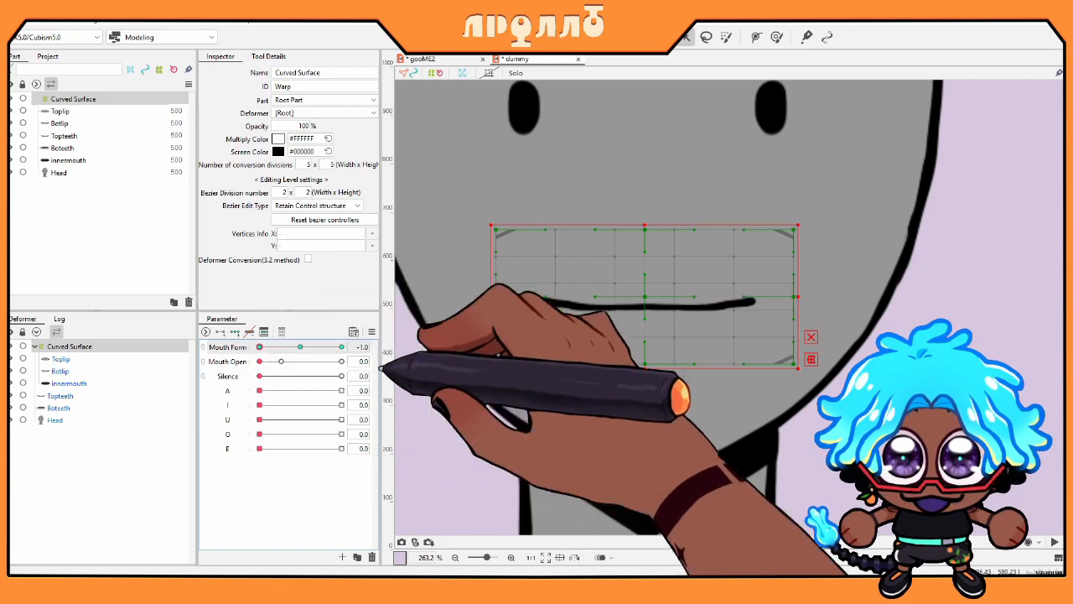
pyautogui.moveTo(460, 179); pyautogui.dragTo(595, 423)
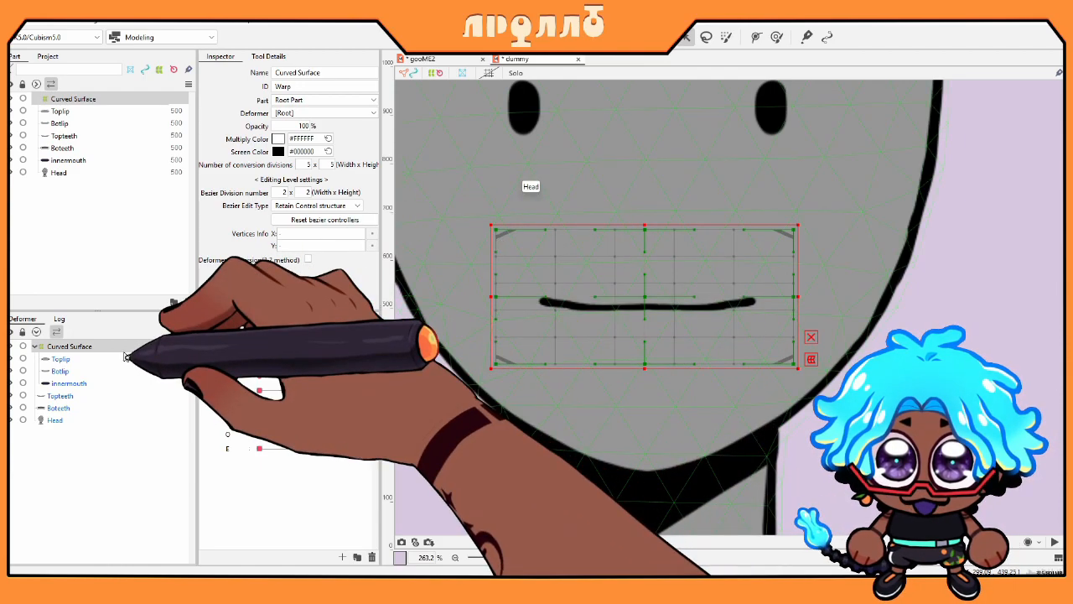
pyautogui.hotkey('ctrl', 'z')
pyautogui.click(645, 37)
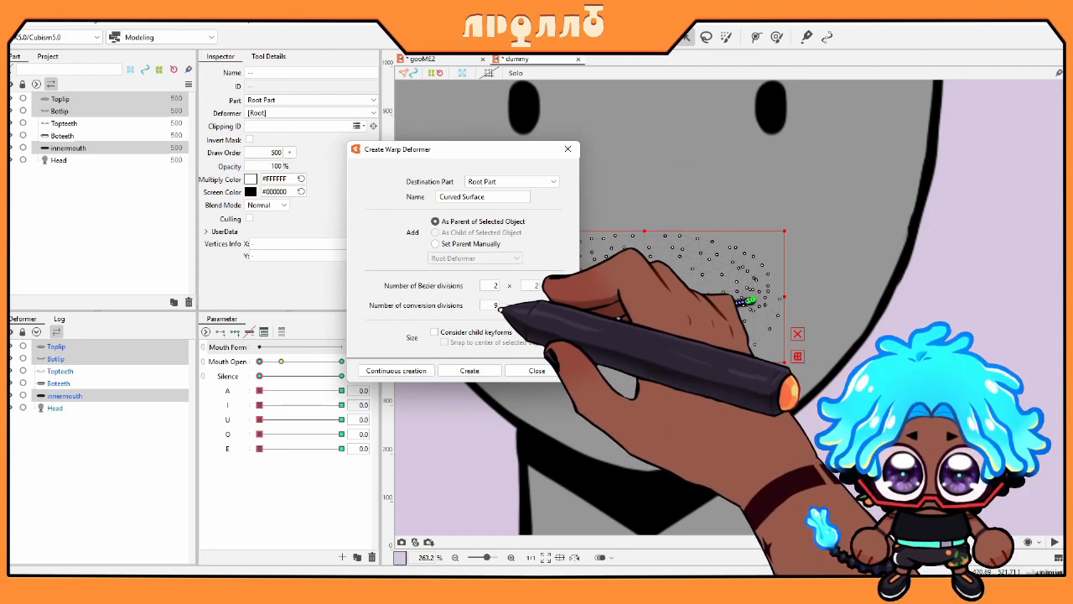
pyautogui.click(467, 371)
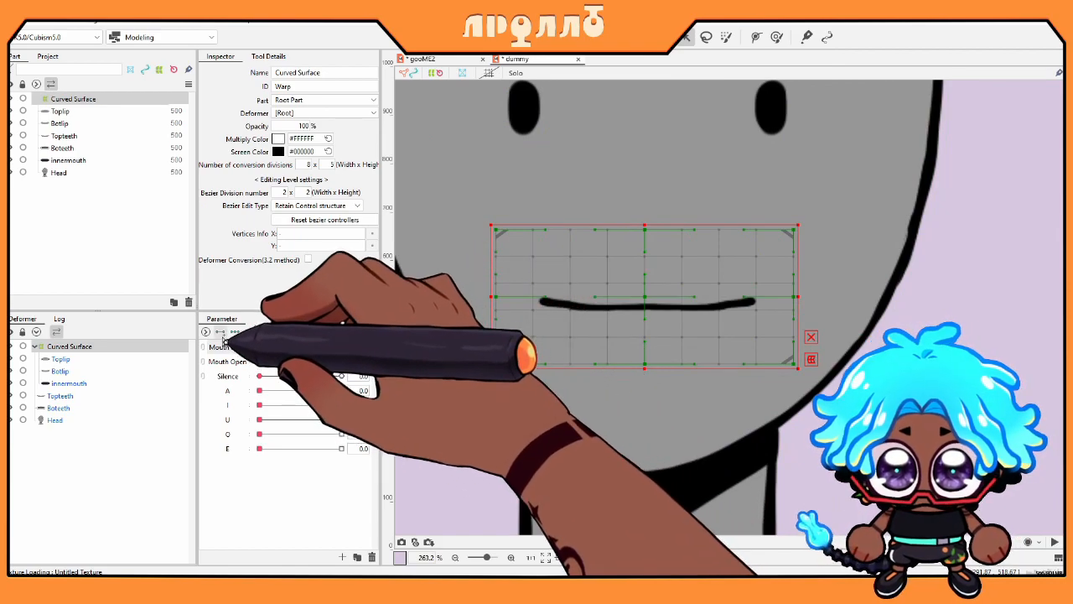
# Step: At Mouth Form -1.0, rotate the deformer's left points down to drop the left mouth corner
pyautogui.moveTo(464, 186); pyautogui.dragTo(548, 381)
pyautogui.moveTo(540, 220); pyautogui.dragTo(520, 216)
pyautogui.moveTo(515, 301); pyautogui.dragTo(519, 316)
pyautogui.moveTo(448, 194); pyautogui.dragTo(584, 408)
pyautogui.moveTo(579, 212); pyautogui.dragTo(549, 202)
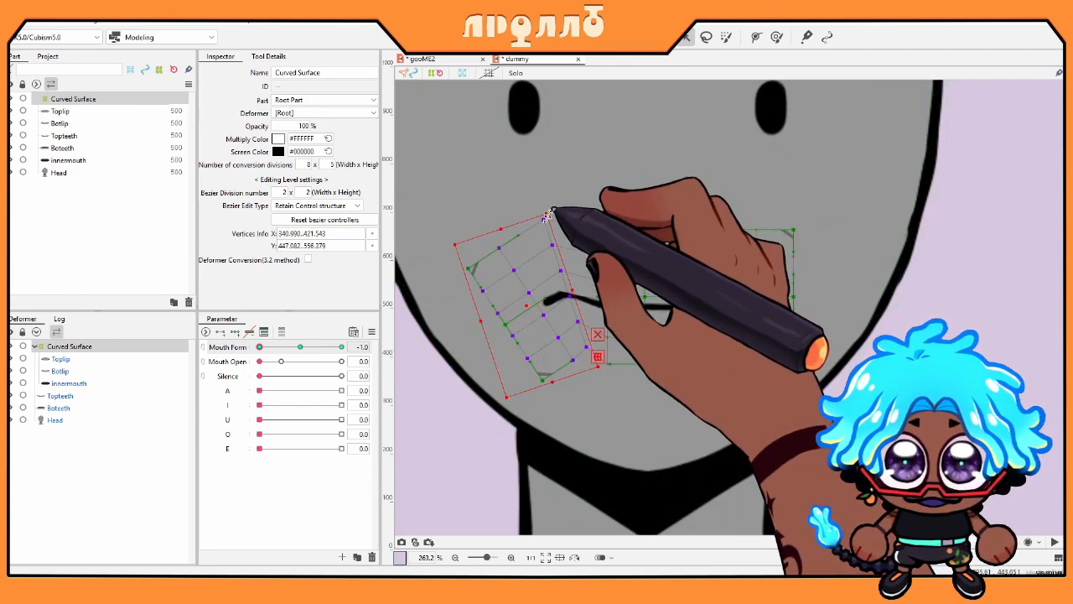
pyautogui.moveTo(534, 297); pyautogui.dragTo(535, 325)
# Step: Rotate the deformer's right side down to droop the right mouth corner
pyautogui.moveTo(810, 398); pyautogui.dragTo(735, 214)
pyautogui.moveTo(803, 223)
pyautogui.mouseDown()
pyautogui.moveTo(826, 247)
pyautogui.moveTo(817, 237)
pyautogui.mouseUp()
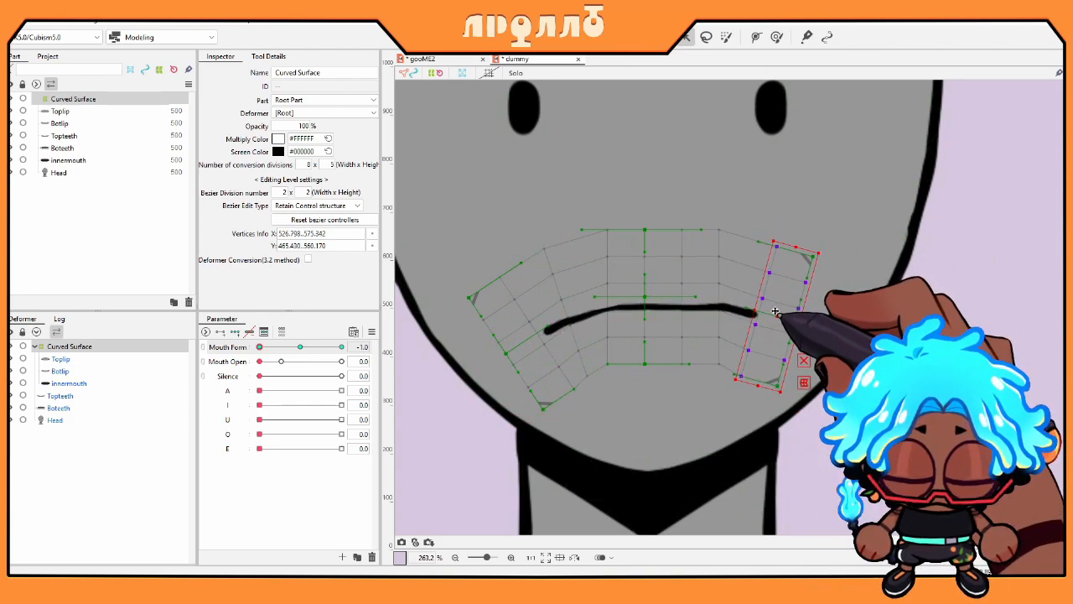
pyautogui.moveTo(818, 247); pyautogui.dragTo(819, 220)
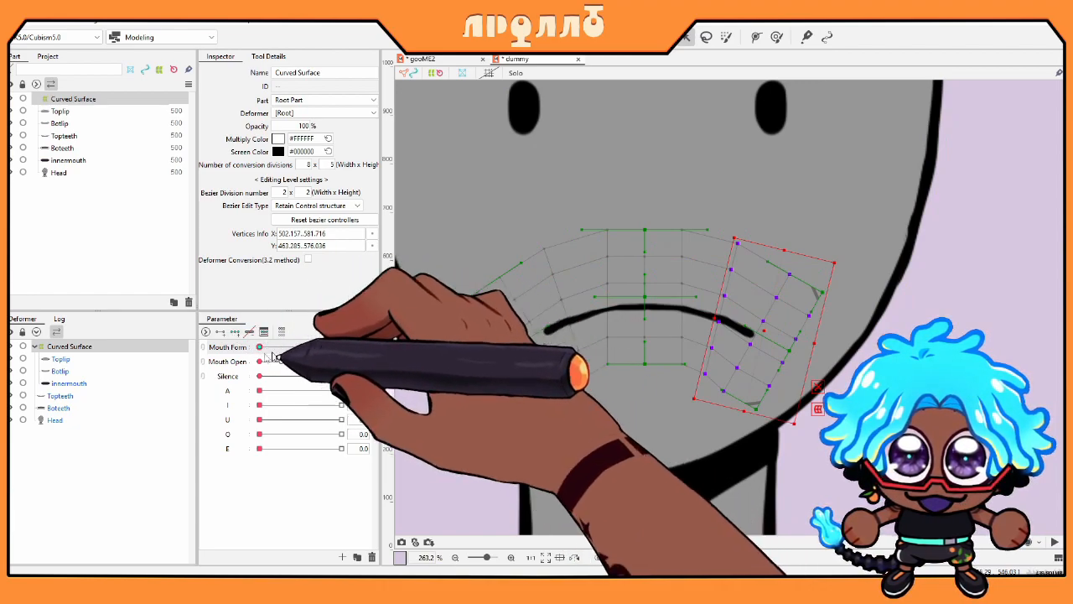
# Step: At Mouth Form 1.0, rotate the deformer's sides up and raise the left mouth corner
pyautogui.click(340, 348)
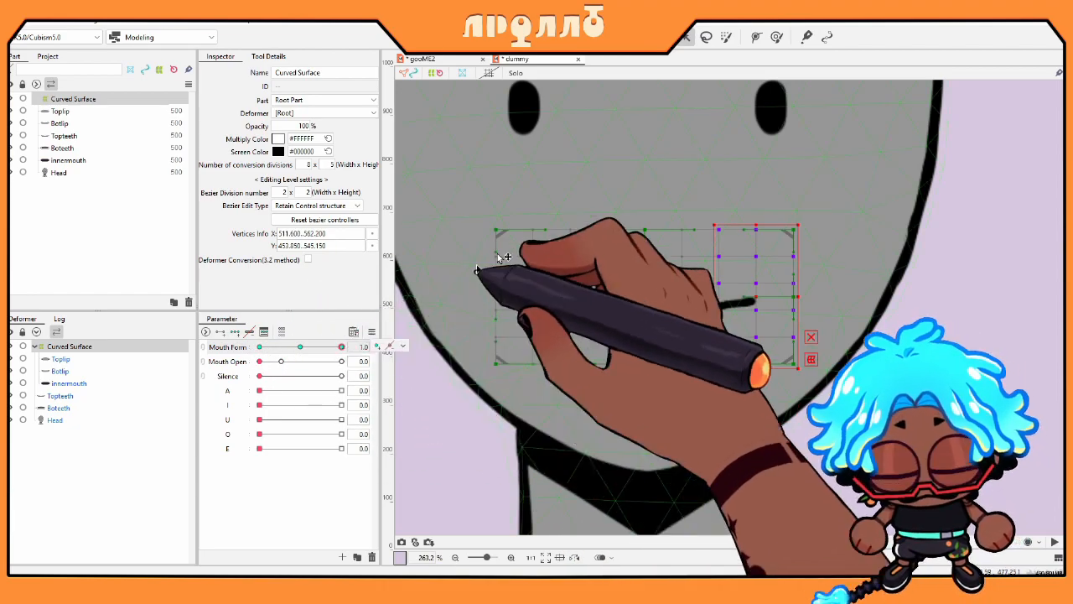
pyautogui.moveTo(799, 220); pyautogui.dragTo(793, 267)
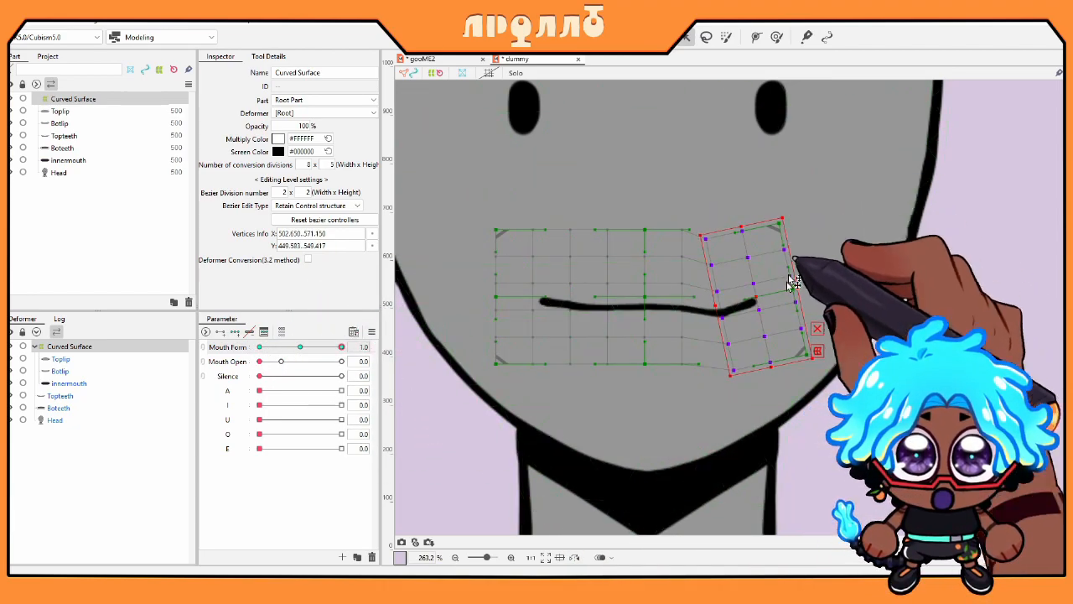
pyautogui.moveTo(460, 199); pyautogui.dragTo(587, 373)
pyautogui.moveTo(578, 220); pyautogui.dragTo(518, 286)
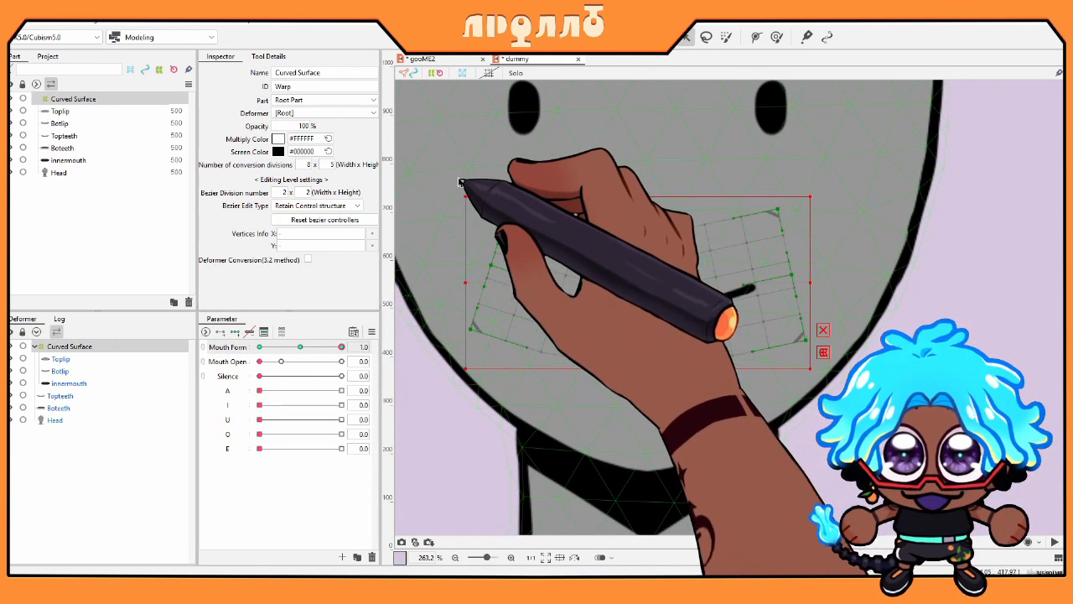
pyautogui.moveTo(459, 177); pyautogui.dragTo(527, 372)
pyautogui.moveTo(468, 177); pyautogui.dragTo(548, 259)
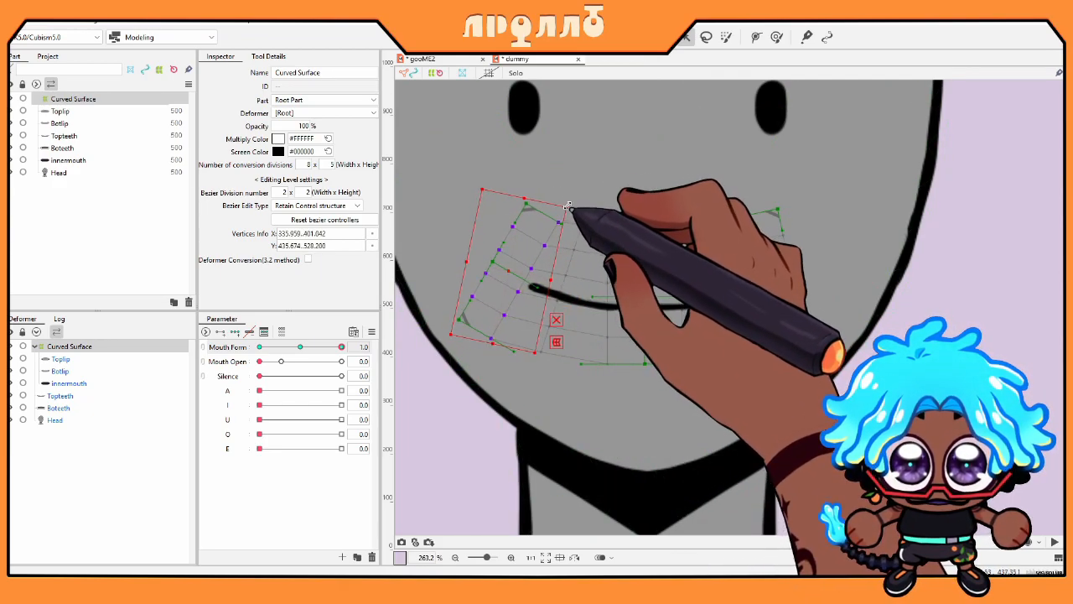
pyautogui.moveTo(528, 265); pyautogui.dragTo(508, 252)
# Step: Raise the deformer's right side to lift the right mouth corner into a smile
pyautogui.moveTo(784, 360); pyautogui.dragTo(745, 186)
pyautogui.moveTo(778, 253); pyautogui.dragTo(790, 256)
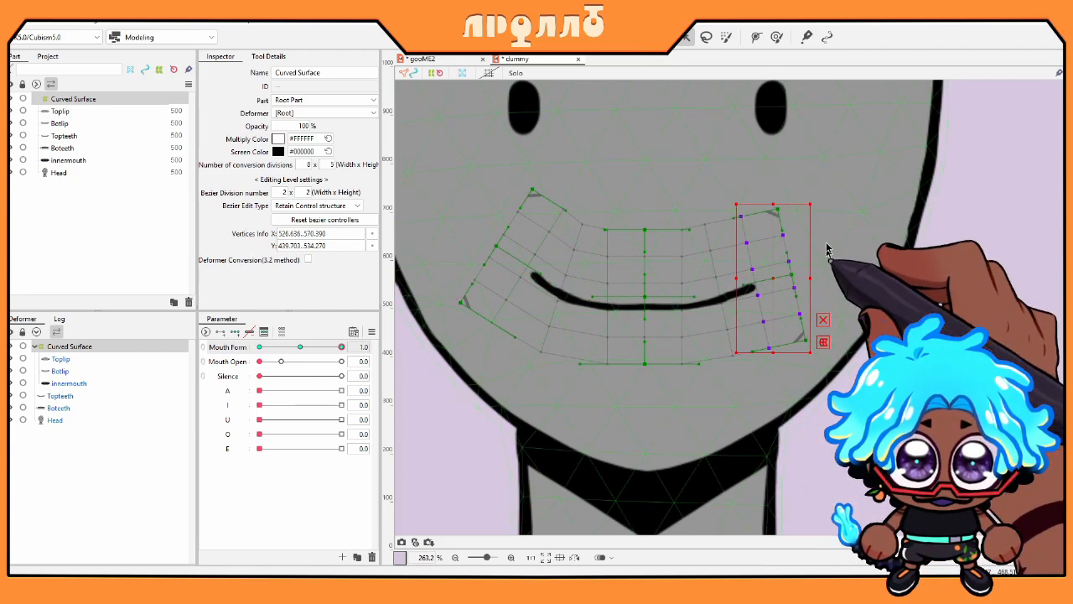
pyautogui.moveTo(817, 200); pyautogui.dragTo(790, 192)
pyautogui.moveTo(774, 277); pyautogui.dragTo(772, 257)
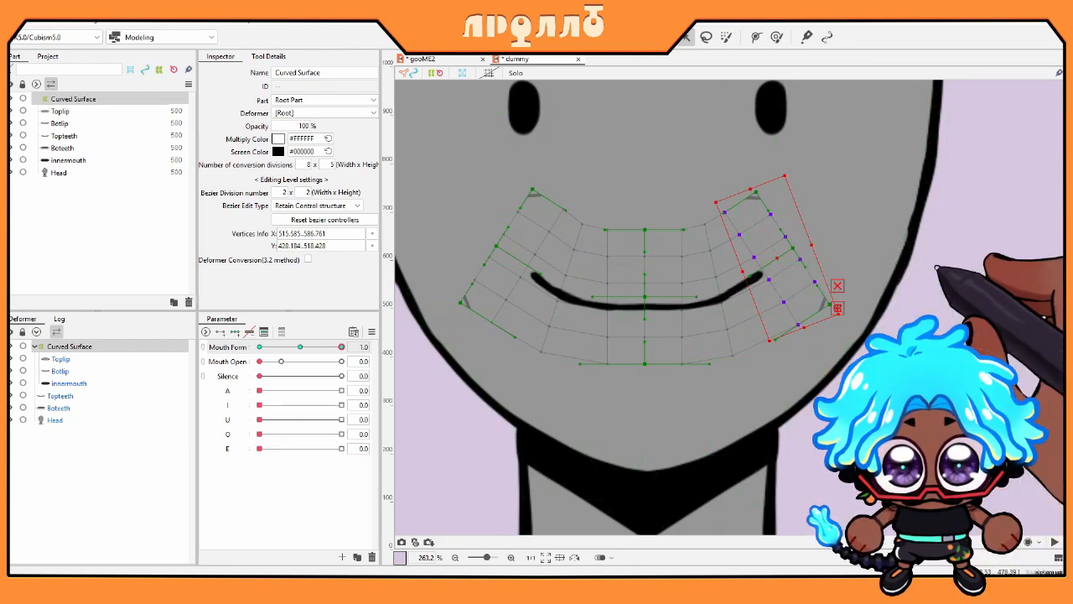
# Step: Scrub Mouth Form between frown and smile to test the deformer
pyautogui.moveTo(303, 348)
pyautogui.mouseDown()
pyautogui.moveTo(379, 347)
pyautogui.moveTo(310, 349)
pyautogui.mouseUp()
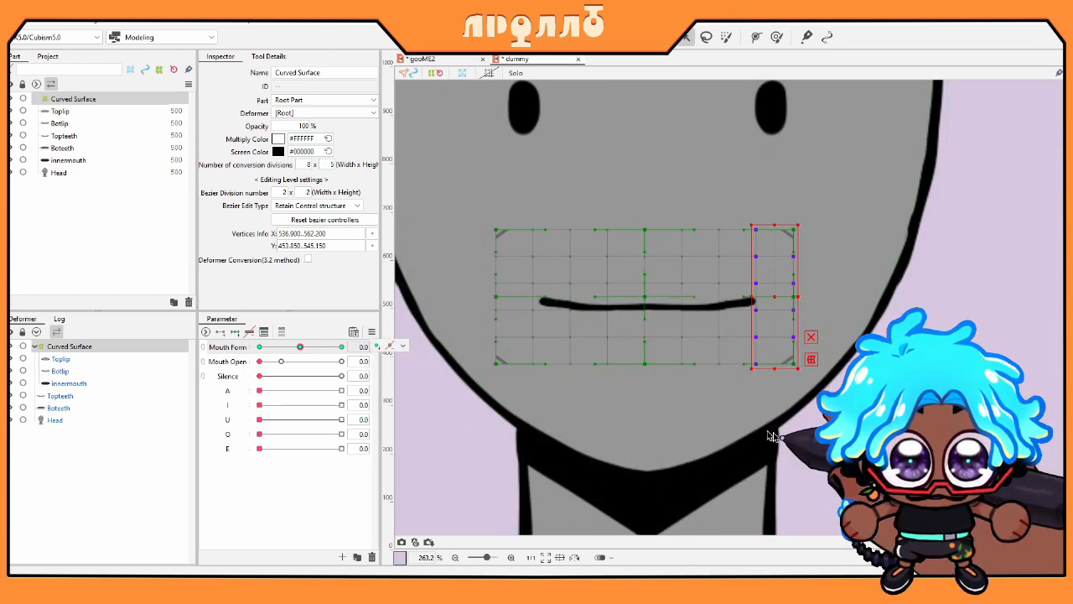
pyautogui.moveTo(300, 347); pyautogui.dragTo(352, 376)
pyautogui.moveTo(260, 362); pyautogui.dragTo(401, 359)
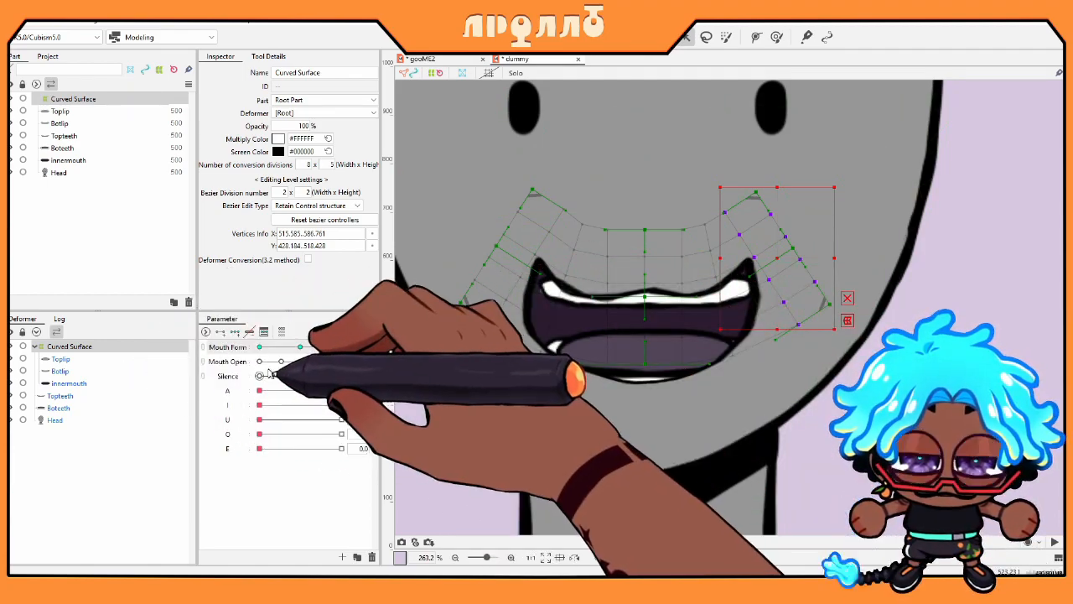
pyautogui.moveTo(326, 350); pyautogui.dragTo(187, 355)
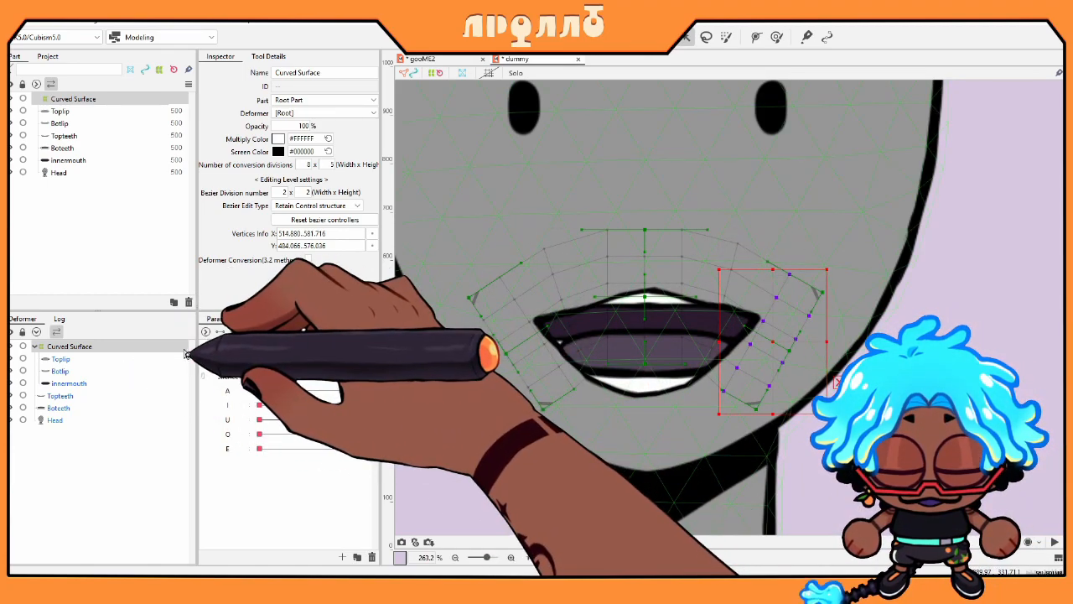
# Step: Return Mouth Form to neutral and marquee-select all of the warp deformer's points
pyautogui.click(305, 349)
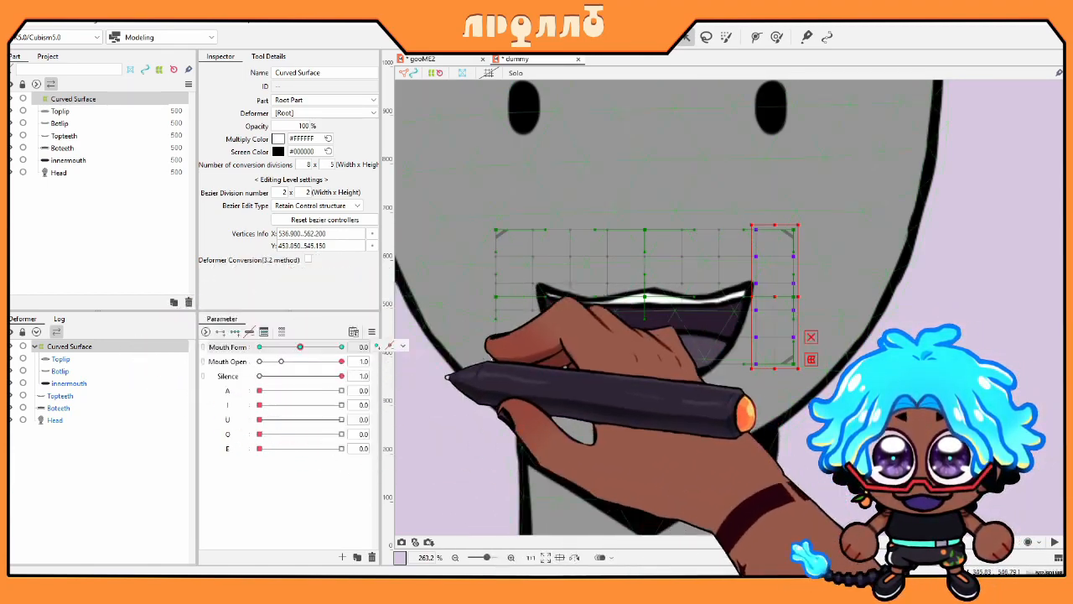
pyautogui.click(69, 348)
pyautogui.moveTo(427, 192); pyautogui.dragTo(830, 373)
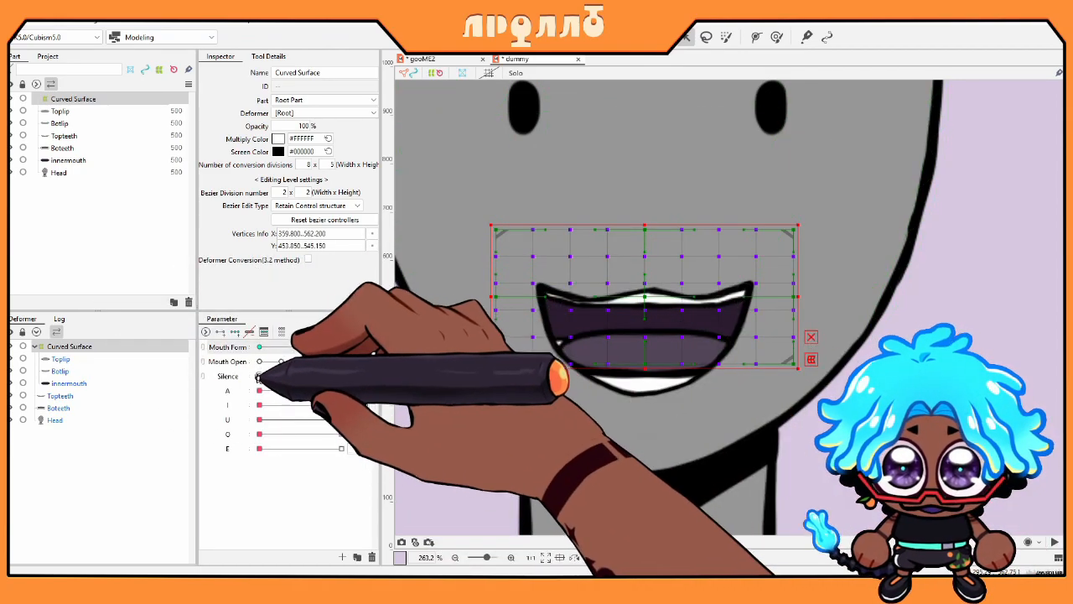
# Step: Close the mouth with Silence at 0 and extend the Curved Surface warp's bottom edge downward
pyautogui.click(259, 375)
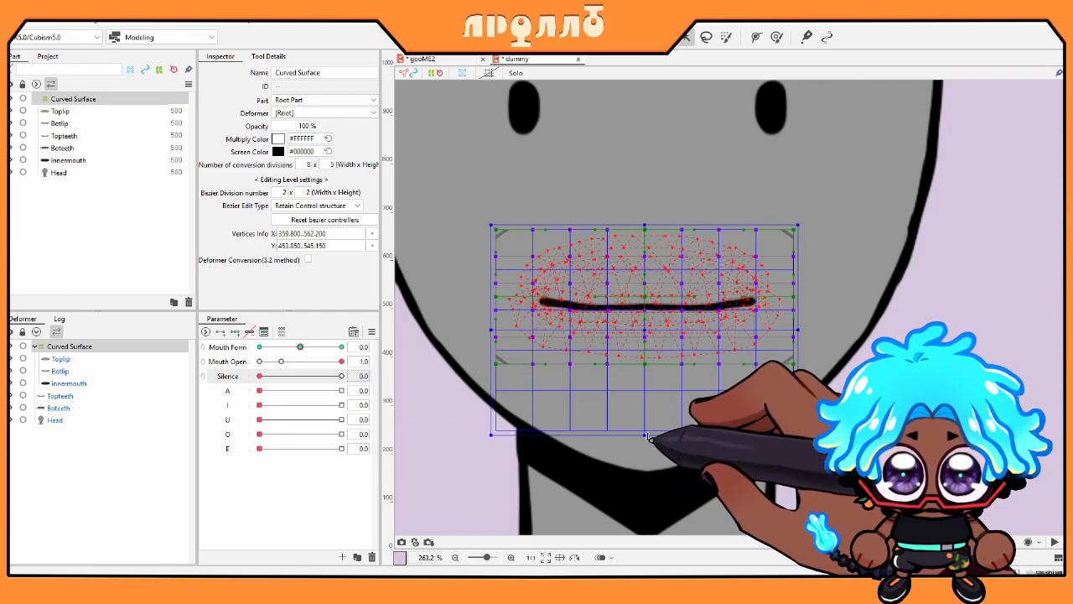
pyautogui.moveTo(648, 438); pyautogui.dragTo(648, 437)
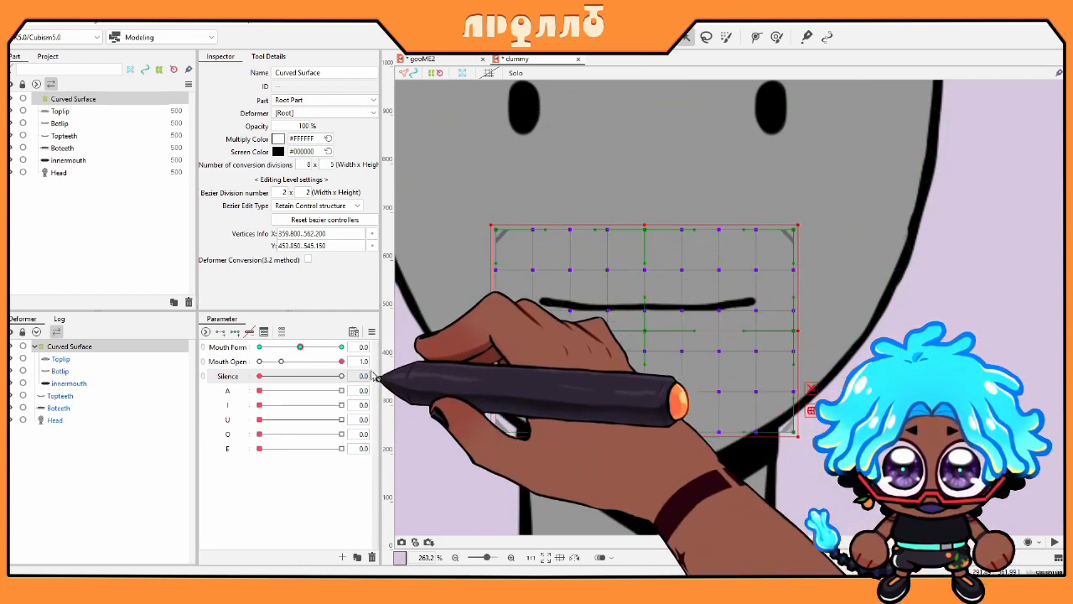
pyautogui.click(341, 347)
pyautogui.moveTo(644, 369); pyautogui.dragTo(645, 421)
# Step: Compare the neutral, smile and frown Mouth Form keys, settling on the frown for the closed mouth
pyautogui.click(301, 347)
pyautogui.click(342, 348)
pyautogui.moveTo(341, 348); pyautogui.dragTo(304, 351)
pyautogui.click(341, 347)
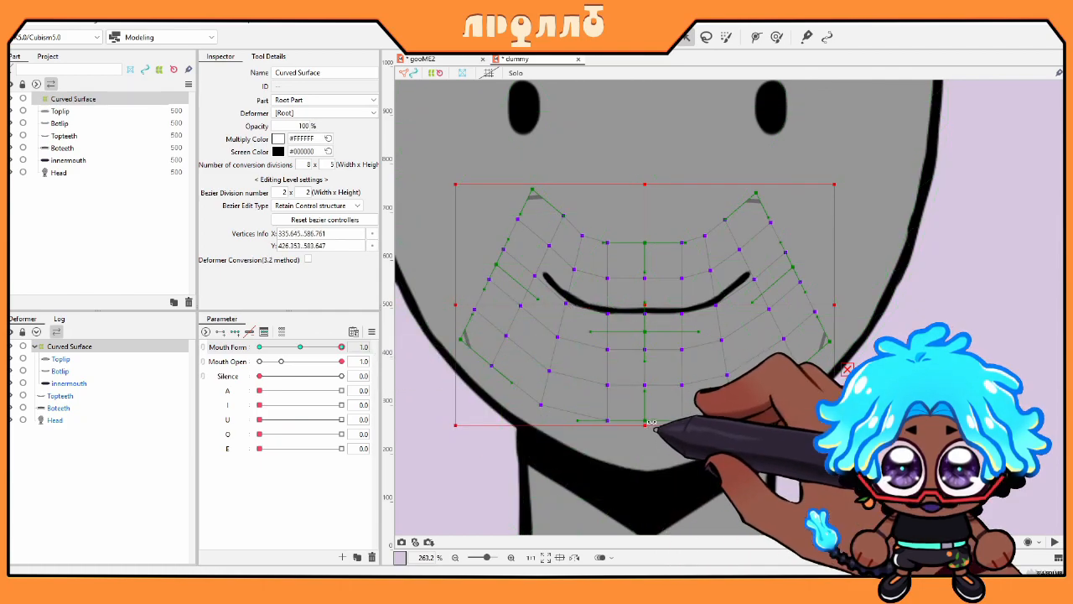
pyautogui.click(259, 347)
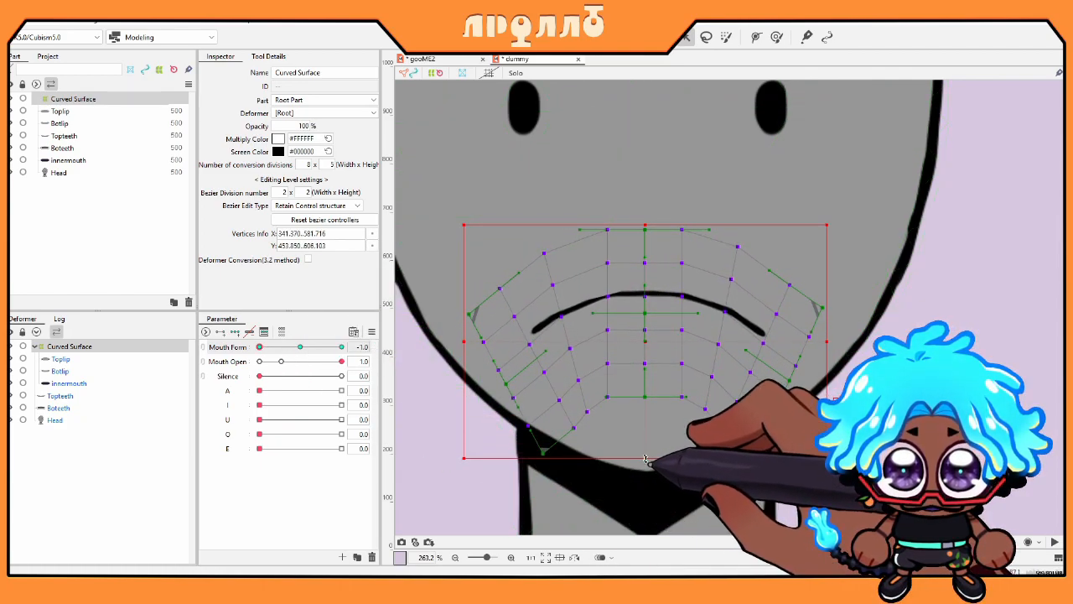
pyautogui.moveTo(260, 348)
pyautogui.mouseDown()
pyautogui.moveTo(316, 348)
pyautogui.moveTo(228, 334)
pyautogui.moveTo(334, 351)
pyautogui.moveTo(253, 349)
pyautogui.mouseUp()
pyautogui.moveTo(312, 376); pyautogui.dragTo(236, 384)
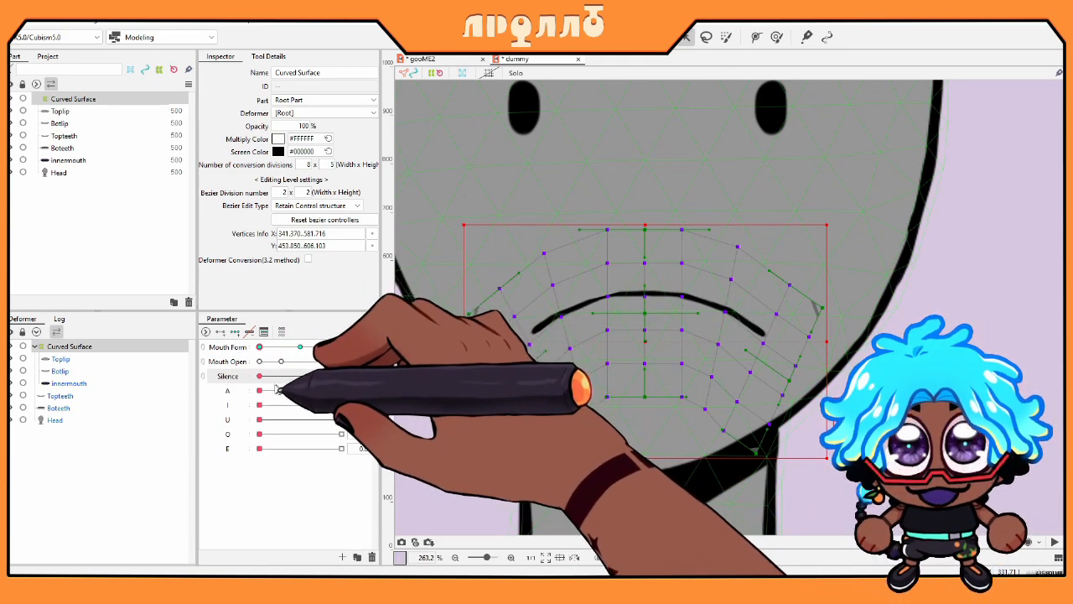
# Step: Preview A at 1.0 with a full smile, then reset Mouth Form to neutral and A to 0
pyautogui.moveTo(263, 390); pyautogui.dragTo(365, 403)
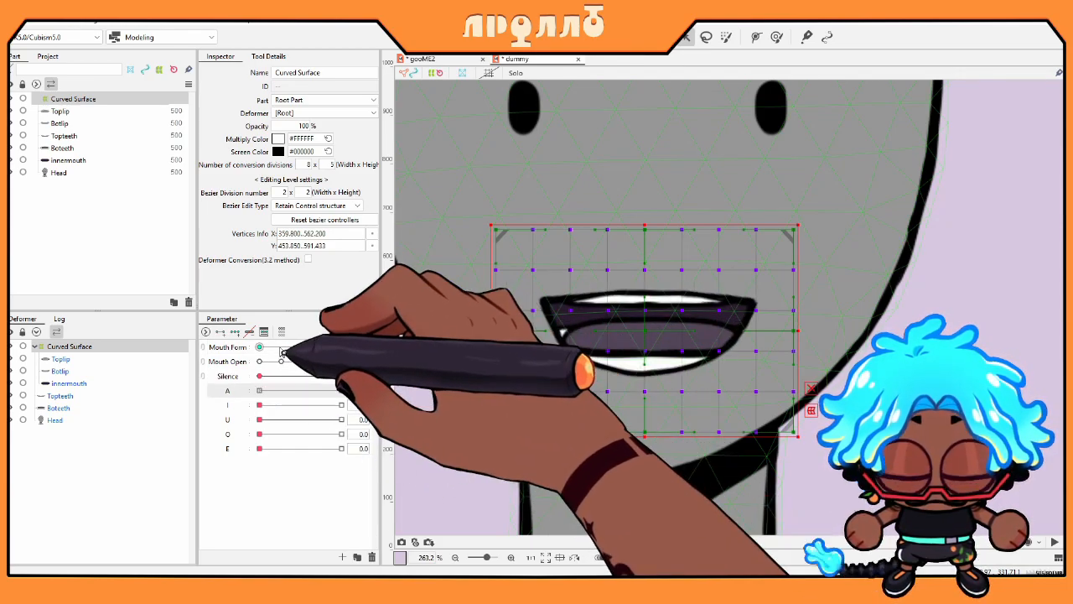
pyautogui.moveTo(301, 349); pyautogui.dragTo(204, 349)
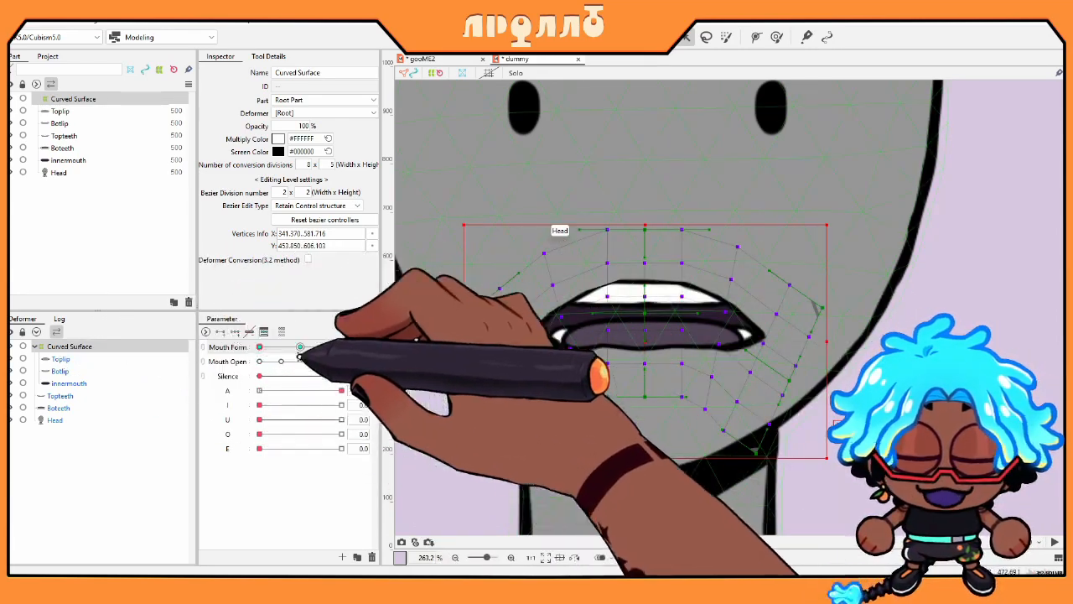
pyautogui.click(302, 348)
pyautogui.click(263, 392)
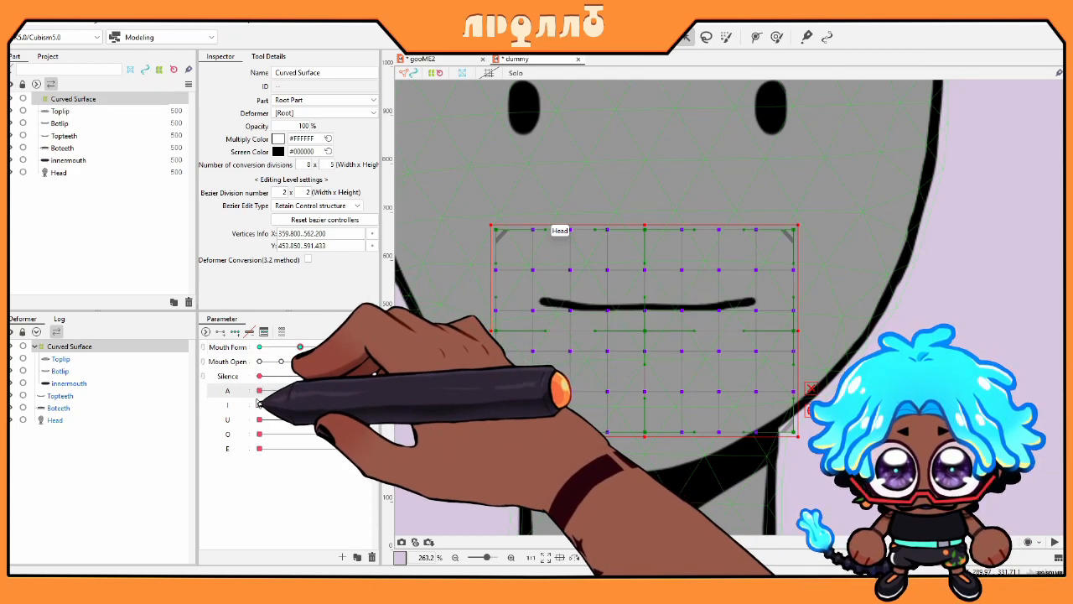
# Step: Check I at 1.0 from frown to smile, then select the Topteeth and Boteeth meshes
pyautogui.moveTo(262, 406); pyautogui.dragTo(377, 407)
pyautogui.moveTo(276, 350); pyautogui.dragTo(243, 351)
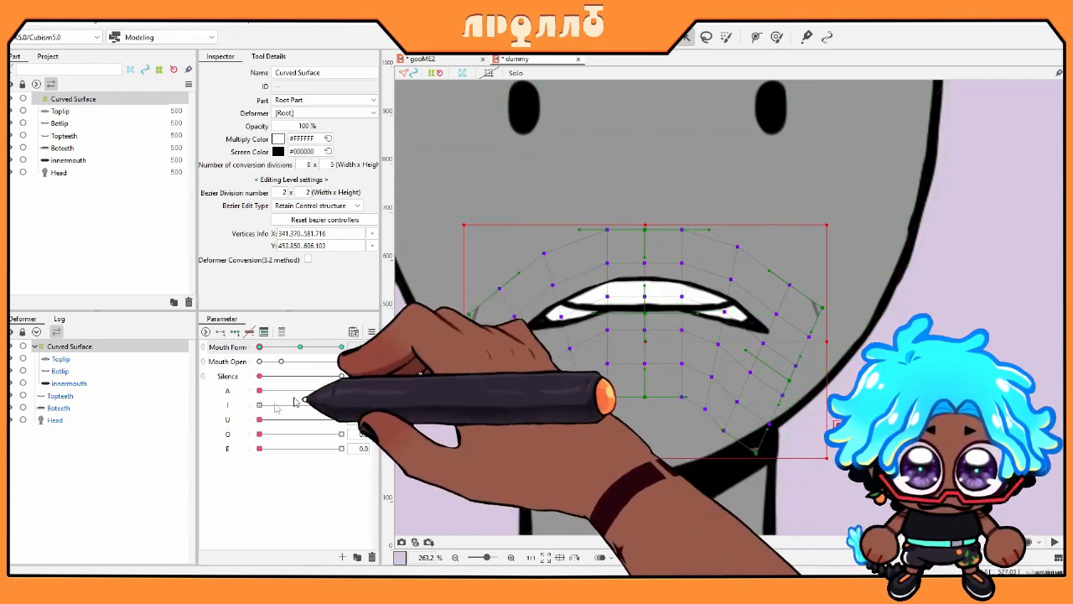
pyautogui.click(60, 395)
pyautogui.keyDown('ctrl'); pyautogui.click(58, 408); pyautogui.keyUp('ctrl')
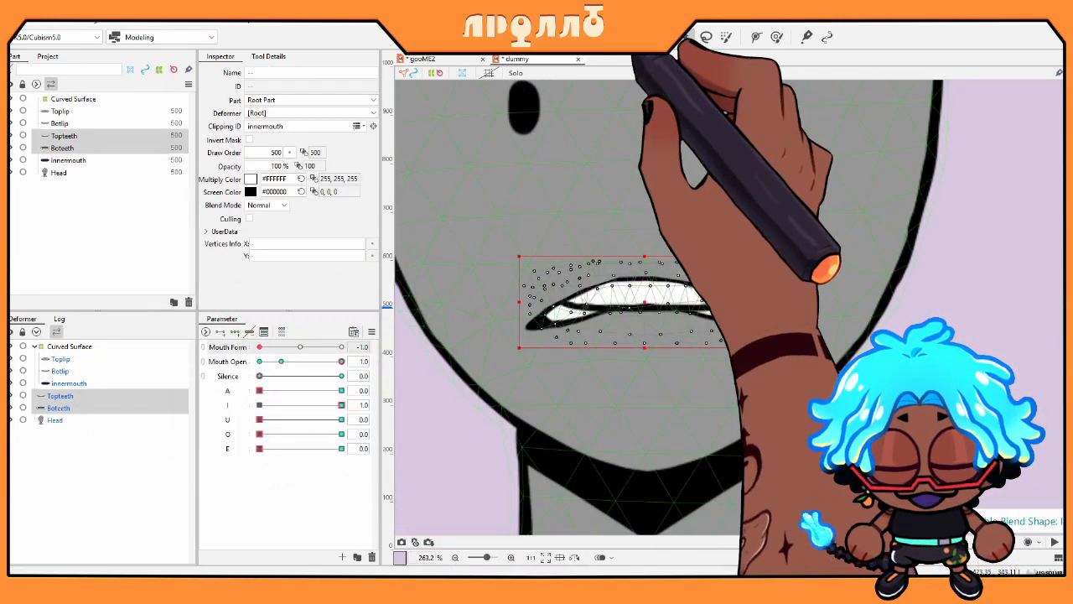
# Step: Create the Curved Surface2 warp deformer around both teeth meshes and pick the I parameter
pyautogui.click(619, 37)
pyautogui.click(482, 371)
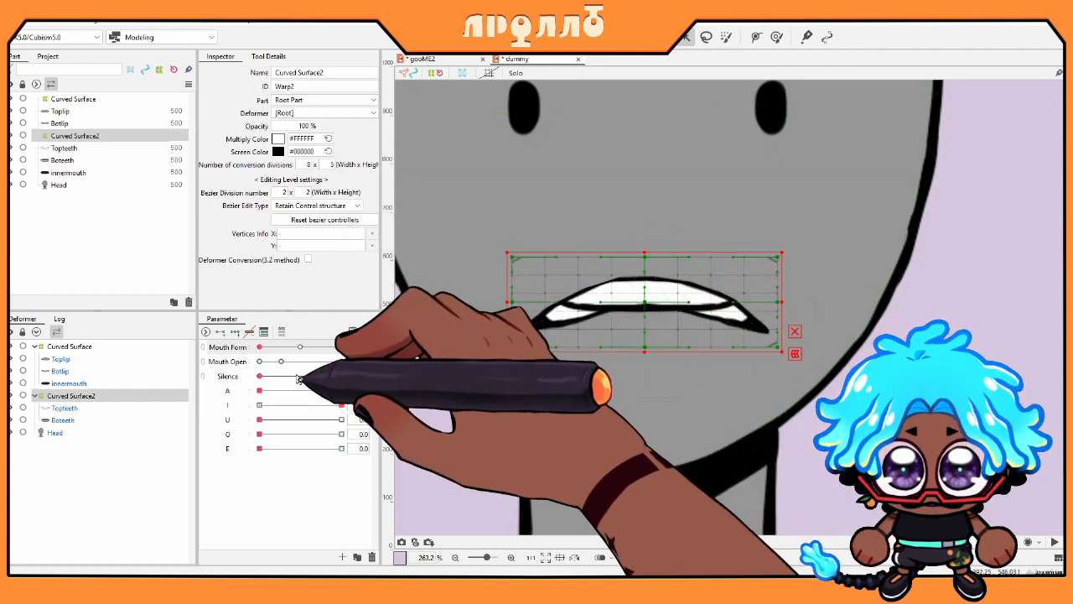
pyautogui.click(224, 352)
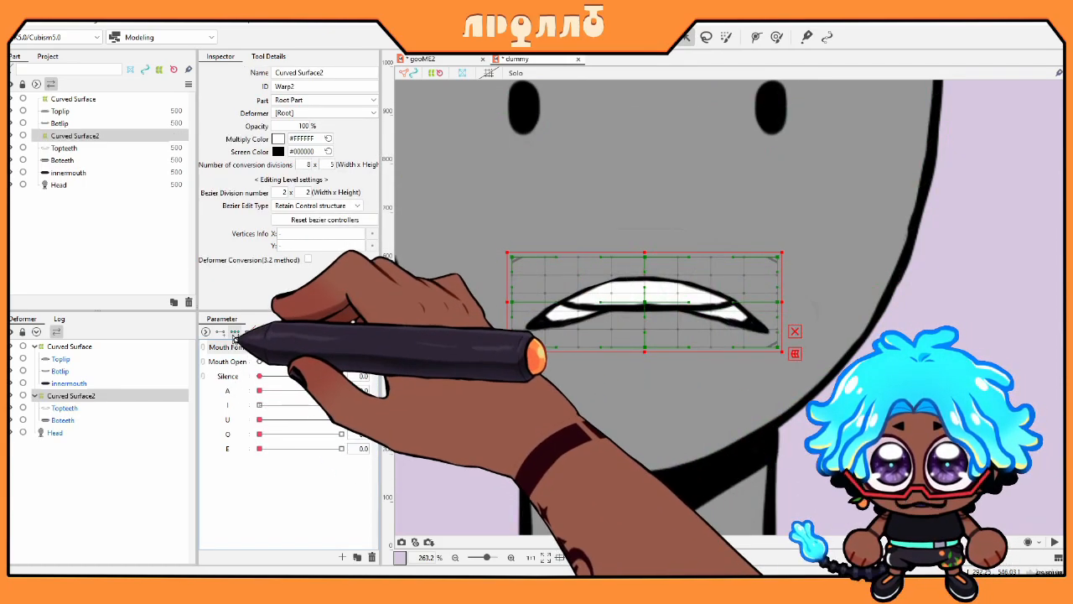
pyautogui.click(233, 331)
pyautogui.click(228, 406)
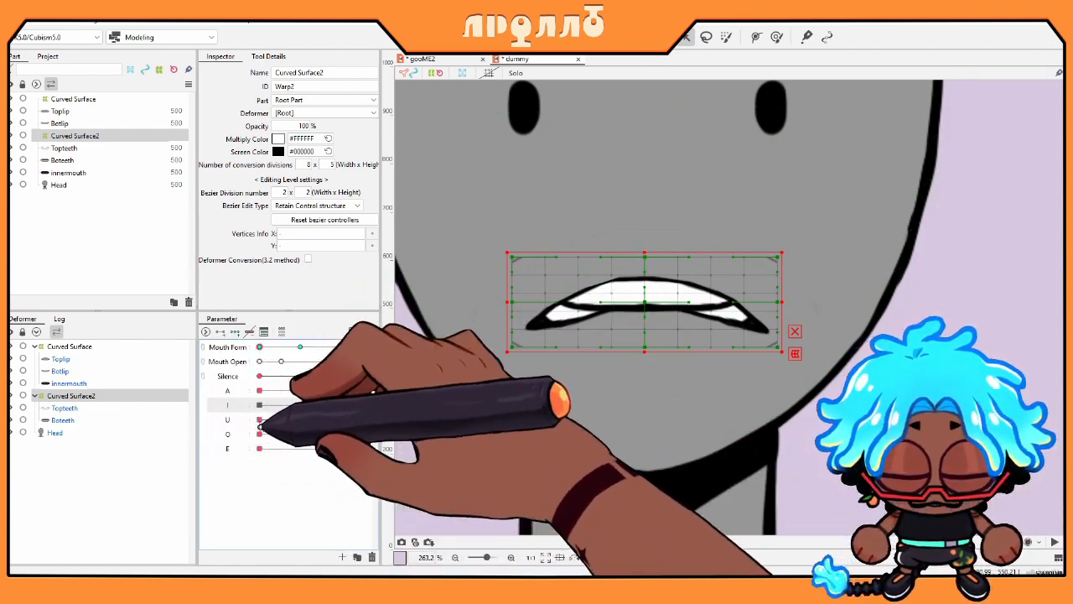
# Step: Edit I on Curved Surface2, nudging the teeth warp up at the Mouth Form frown key
pyautogui.click(77, 397)
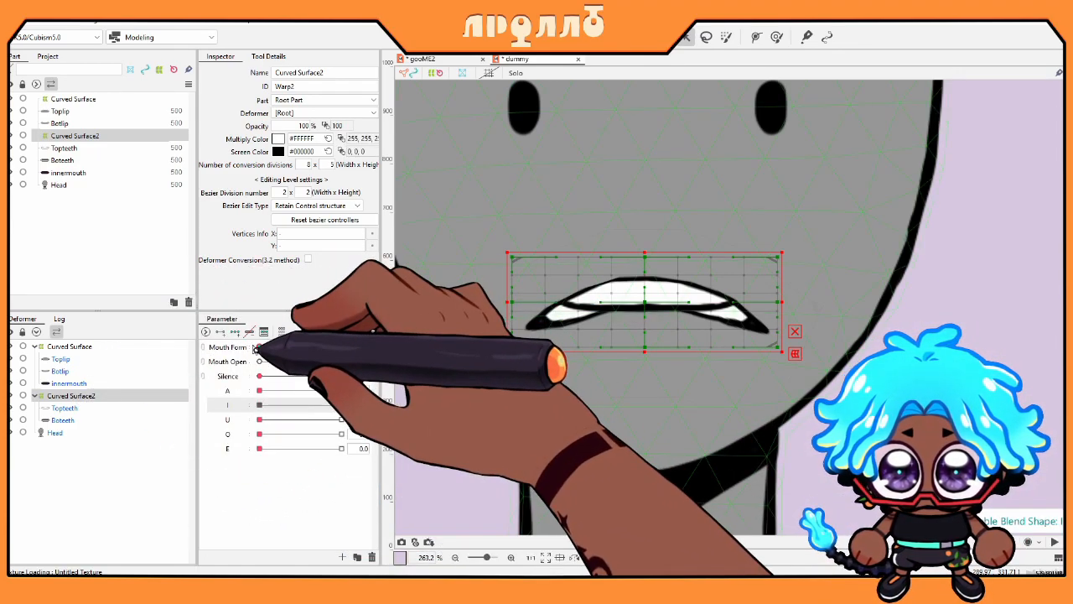
pyautogui.click(252, 349)
pyautogui.press('Up')
pyautogui.press('Up')
pyautogui.press('Up')
pyautogui.press('Up')
pyautogui.press('Up')
pyautogui.press('Up')
pyautogui.press('Up')
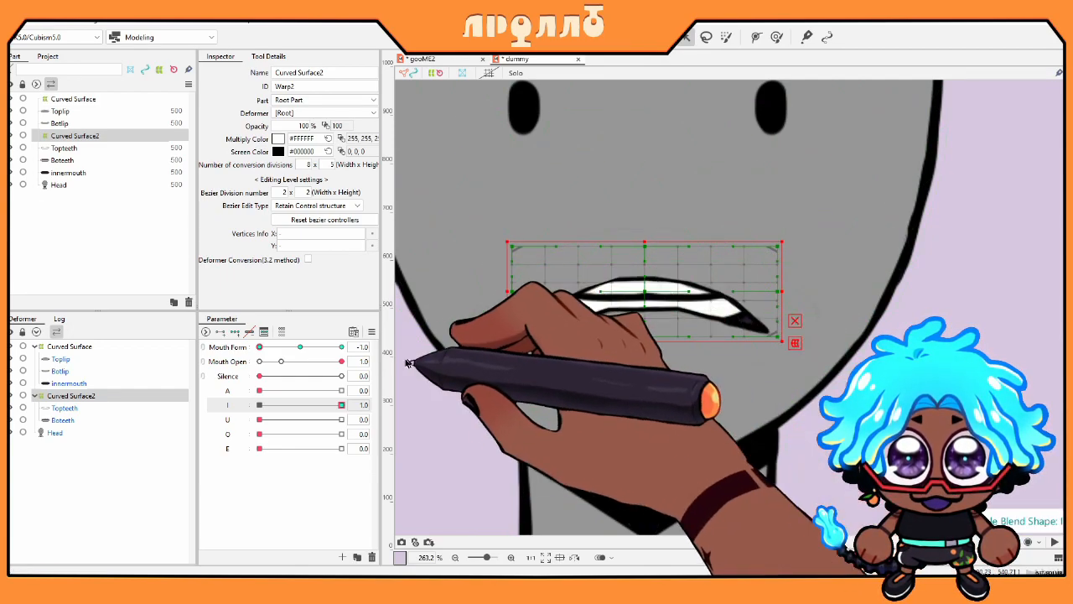
pyautogui.click(302, 349)
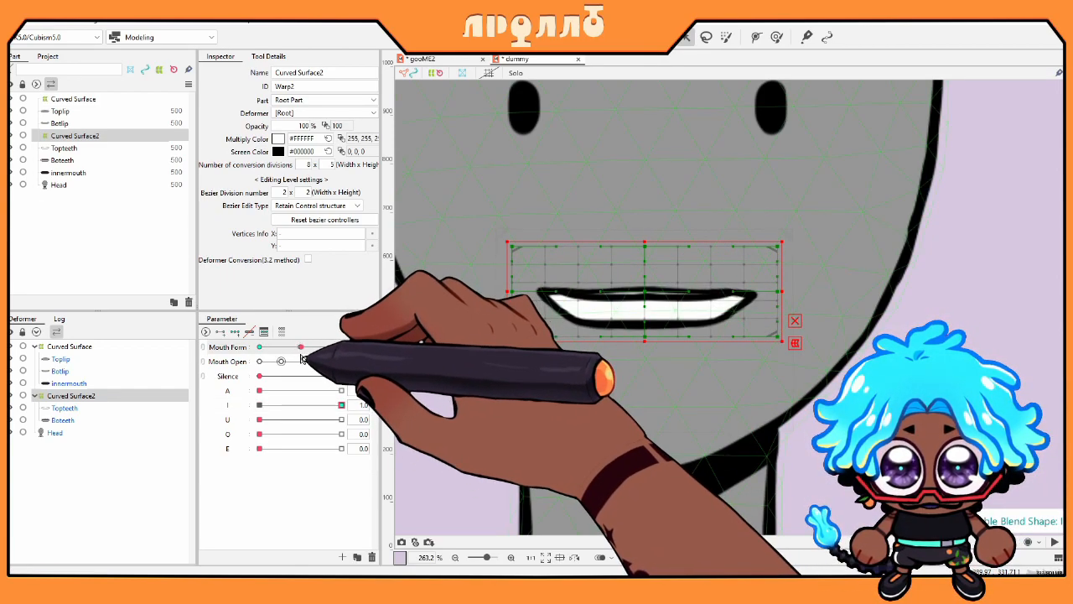
pyautogui.click(267, 407)
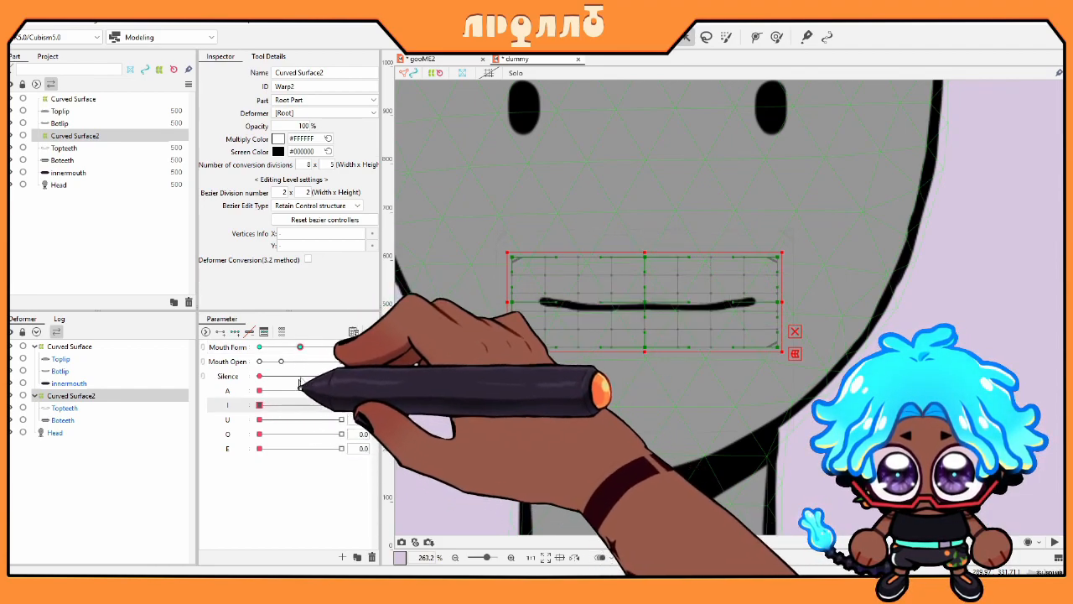
pyautogui.moveTo(301, 349)
pyautogui.mouseDown()
pyautogui.moveTo(322, 350)
pyautogui.moveTo(301, 351)
pyautogui.mouseUp()
# Step: With I at 1.0, nudge the teeth warp down, then close I and recheck the frown
pyautogui.click(342, 406)
pyautogui.press('Down')
pyautogui.press('Down')
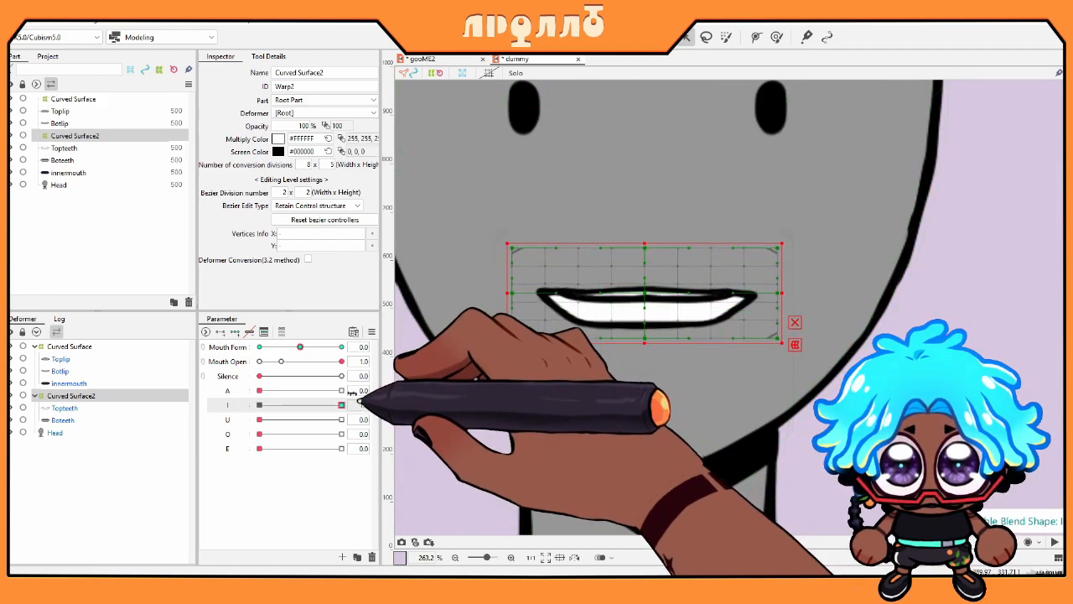
pyautogui.moveTo(301, 349); pyautogui.dragTo(257, 352)
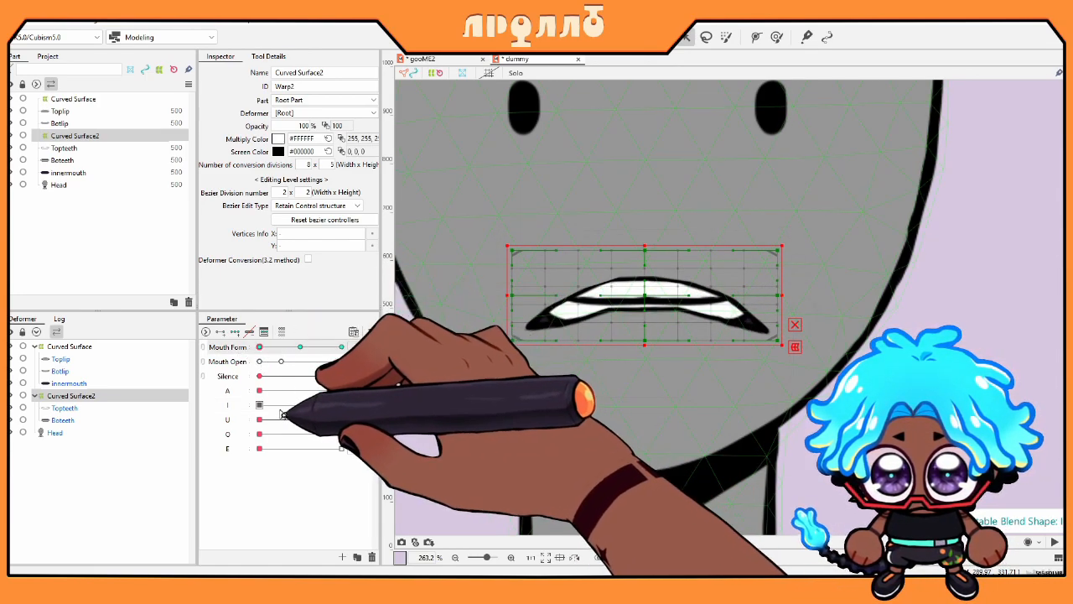
pyautogui.click(262, 406)
pyautogui.moveTo(260, 348); pyautogui.dragTo(157, 333)
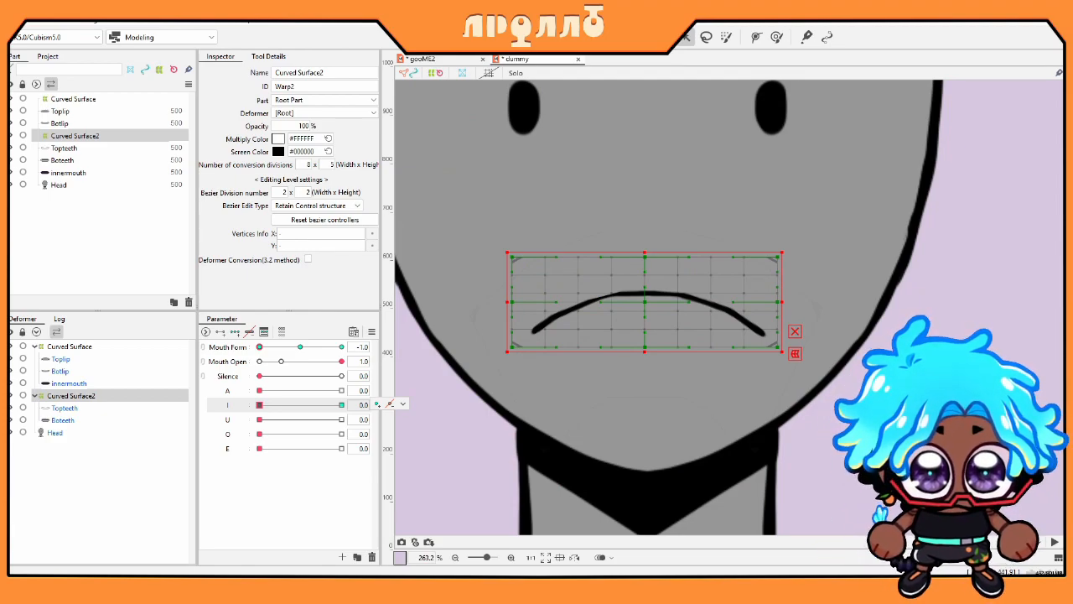
pyautogui.click(341, 449)
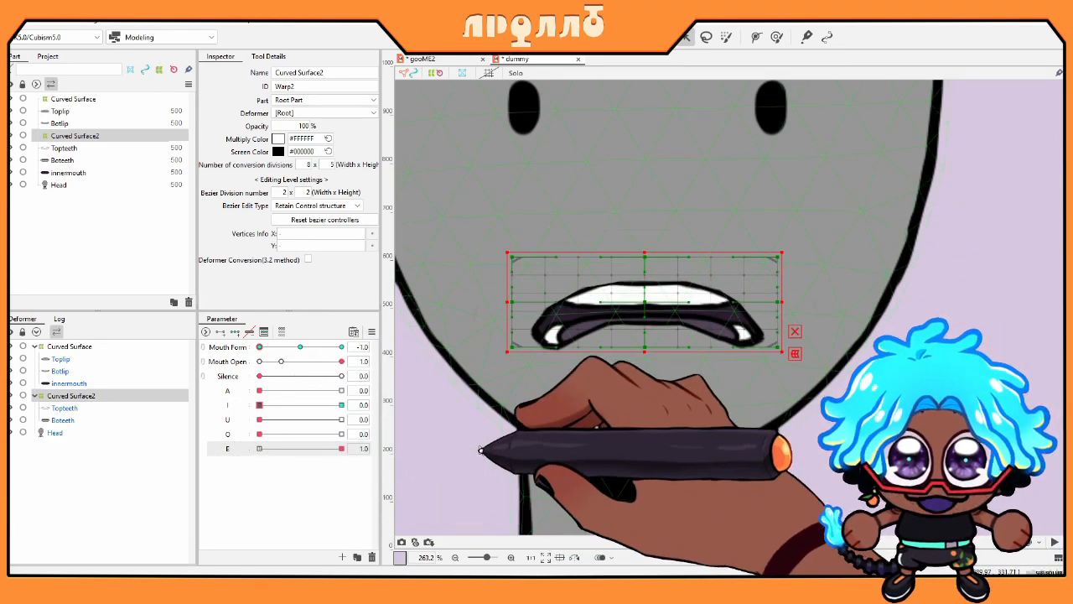
pyautogui.moveTo(342, 448); pyautogui.dragTo(191, 450)
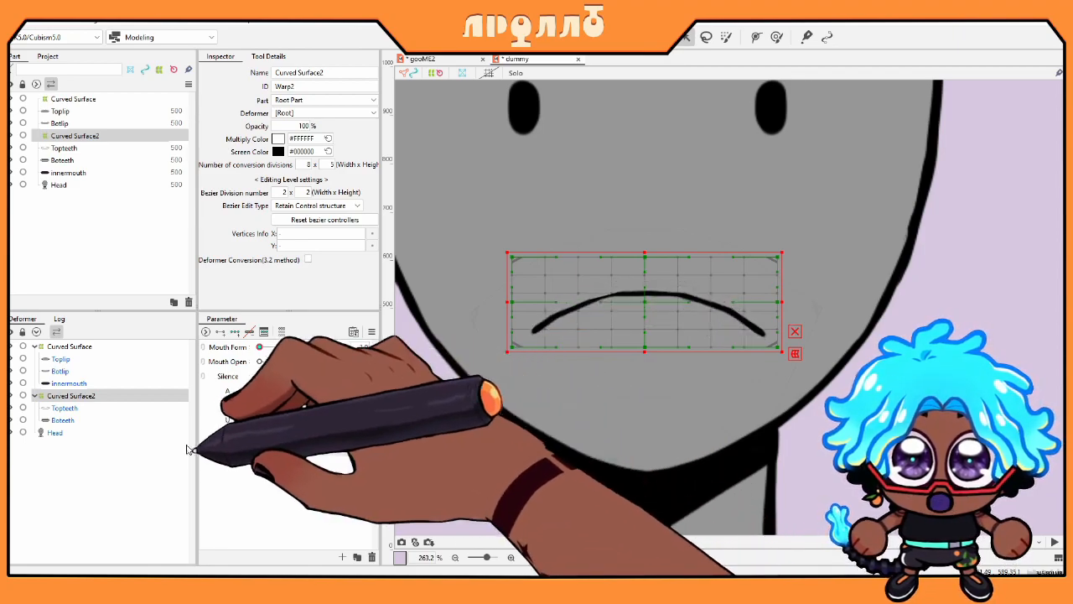
pyautogui.moveTo(259, 434); pyautogui.dragTo(91, 394)
pyautogui.moveTo(293, 354); pyautogui.dragTo(223, 352)
pyautogui.click(89, 421)
pyautogui.click(88, 396)
pyautogui.moveTo(302, 346); pyautogui.dragTo(373, 356)
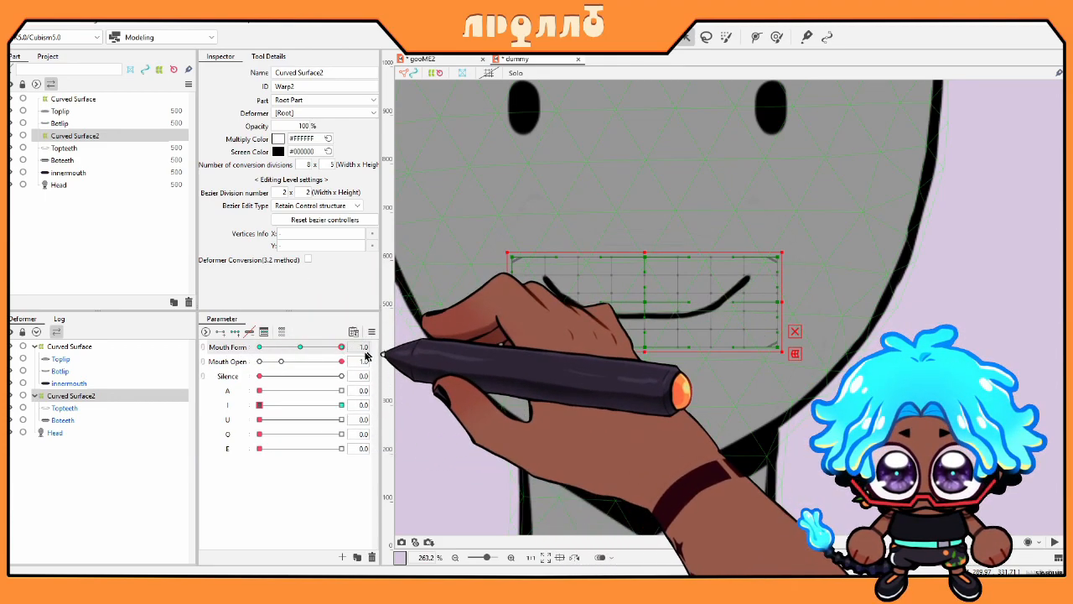
pyautogui.click(340, 406)
pyautogui.moveTo(305, 351); pyautogui.dragTo(178, 354)
pyautogui.click(261, 406)
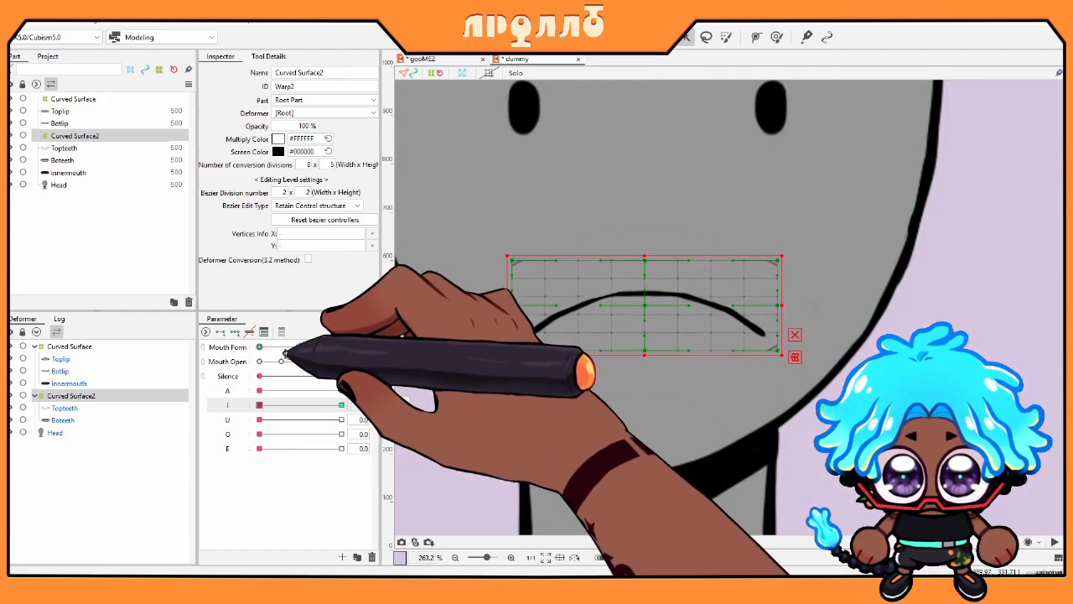
# Step: Open and close the I shape at neutral Mouth Form, then nudge Curved Surface2 slightly down
pyautogui.click(282, 406)
pyautogui.moveTo(282, 406); pyautogui.dragTo(395, 408)
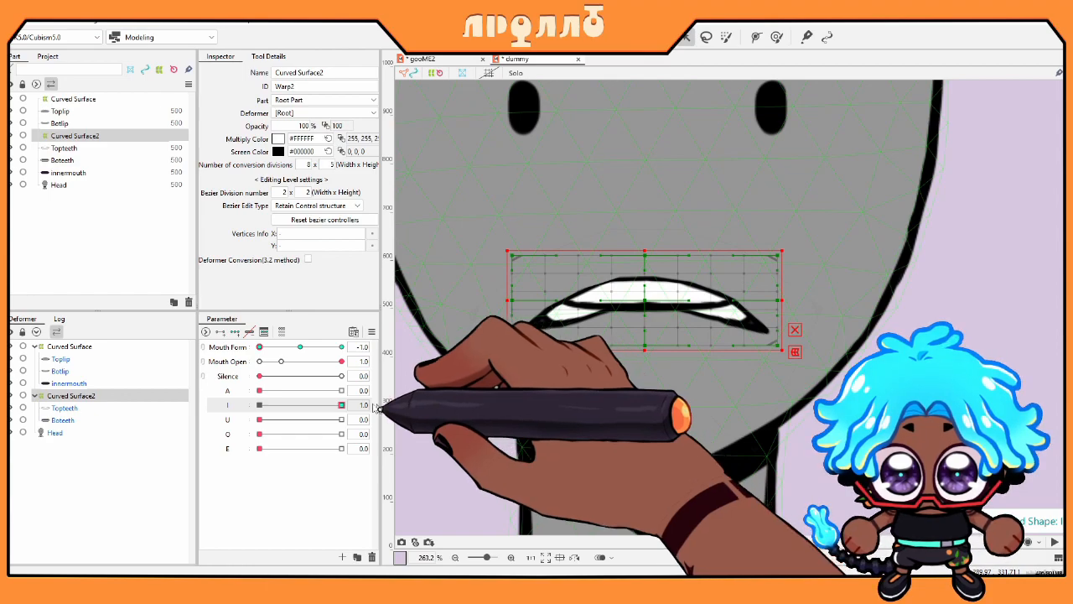
pyautogui.moveTo(267, 407); pyautogui.dragTo(153, 405)
pyautogui.click(298, 348)
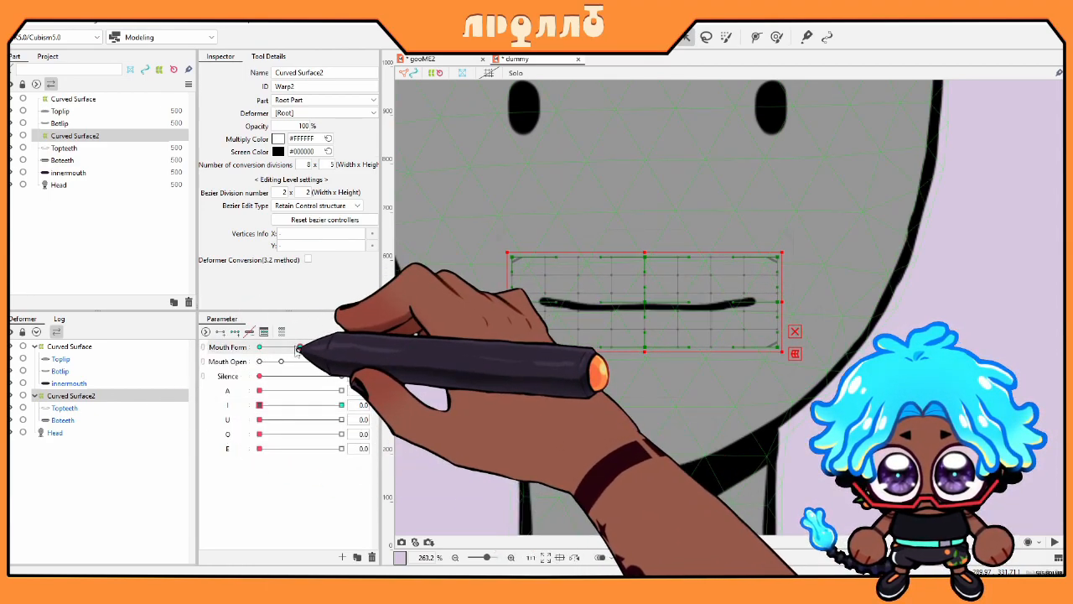
pyautogui.moveTo(267, 403); pyautogui.dragTo(380, 415)
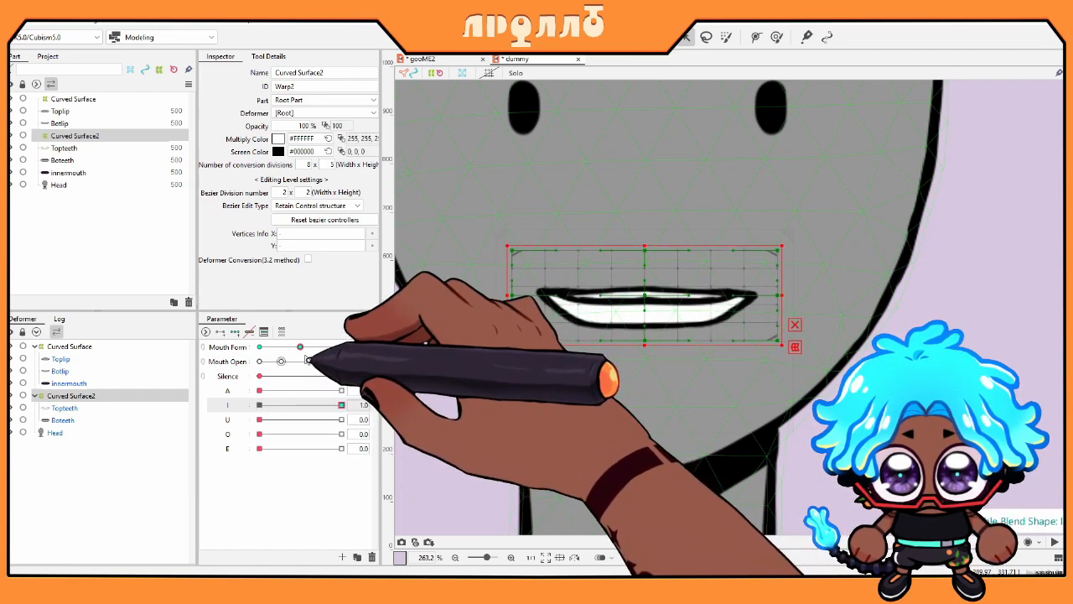
pyautogui.click(262, 406)
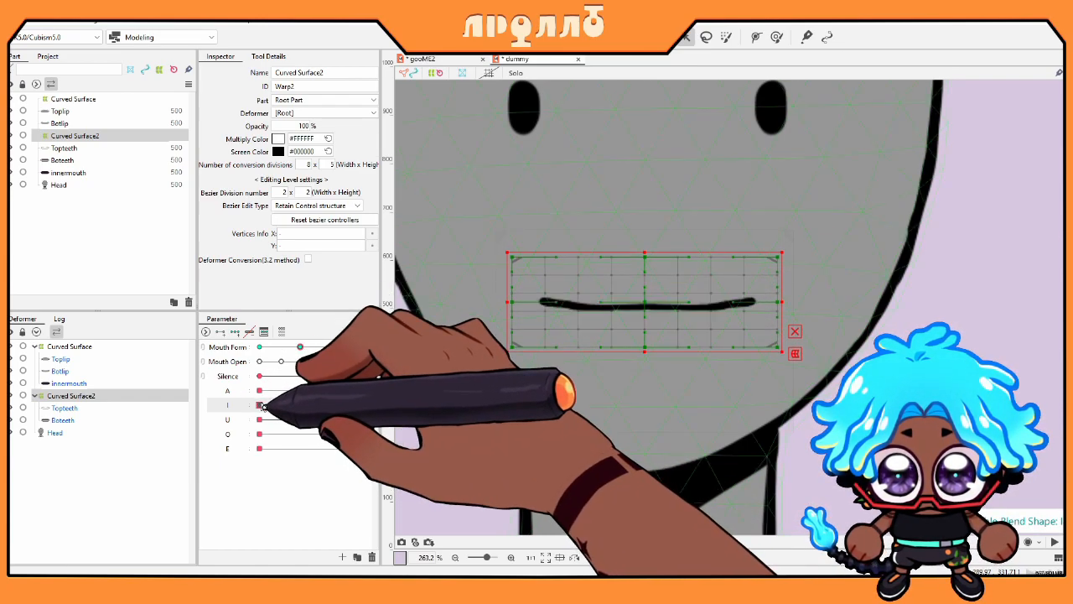
pyautogui.press('Down')
pyautogui.press('Down')
pyautogui.press('Down')
# Step: Preview I with a frown, then the E, O, U and A shapes at neutral Mouth Form
pyautogui.click(262, 348)
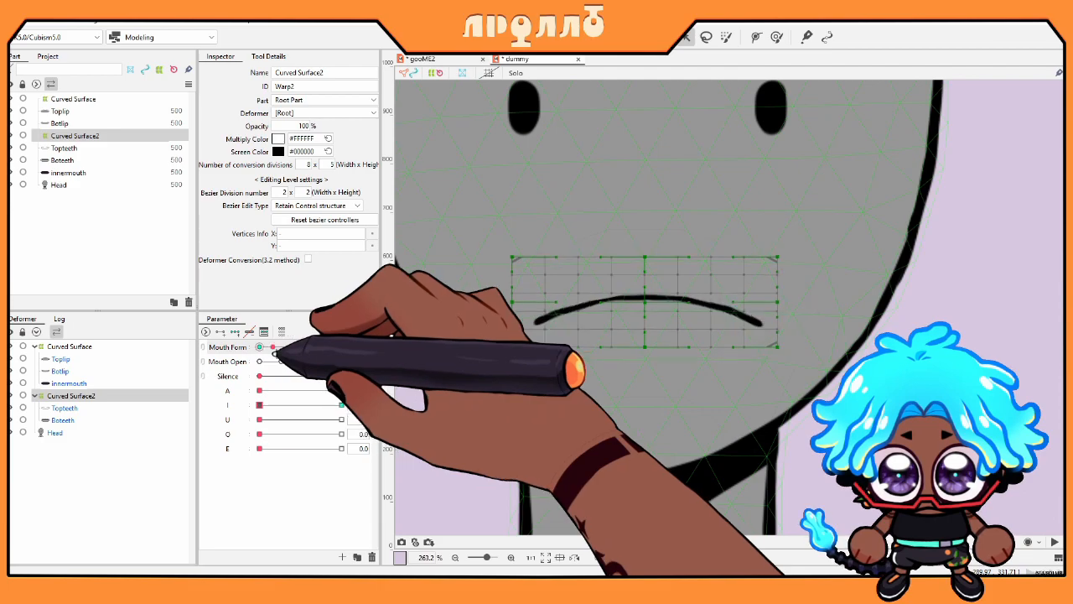
pyautogui.moveTo(260, 406); pyautogui.dragTo(449, 414)
pyautogui.click(262, 406)
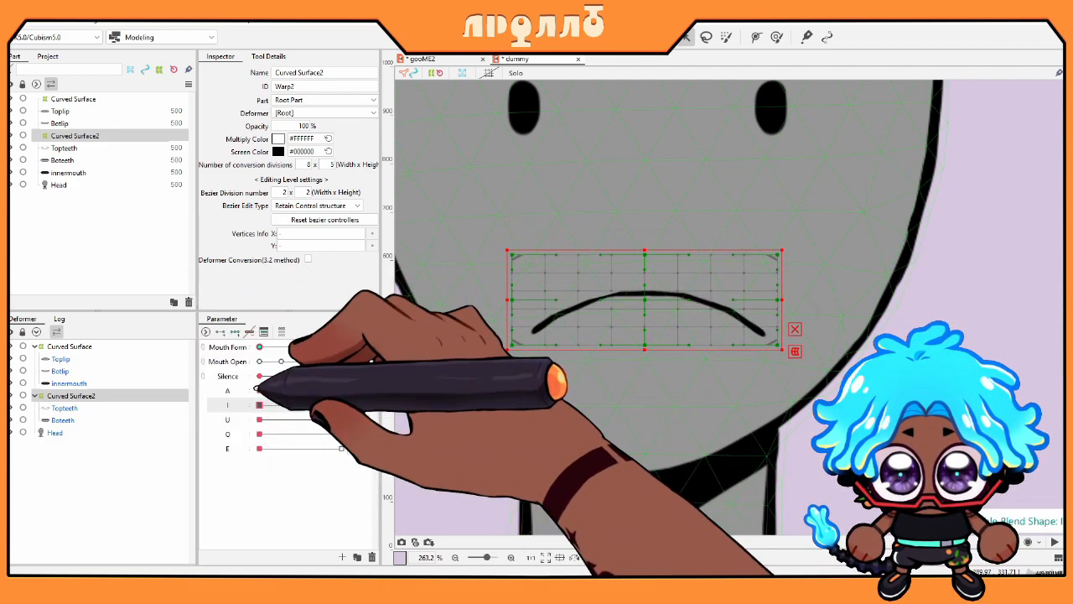
pyautogui.click(300, 347)
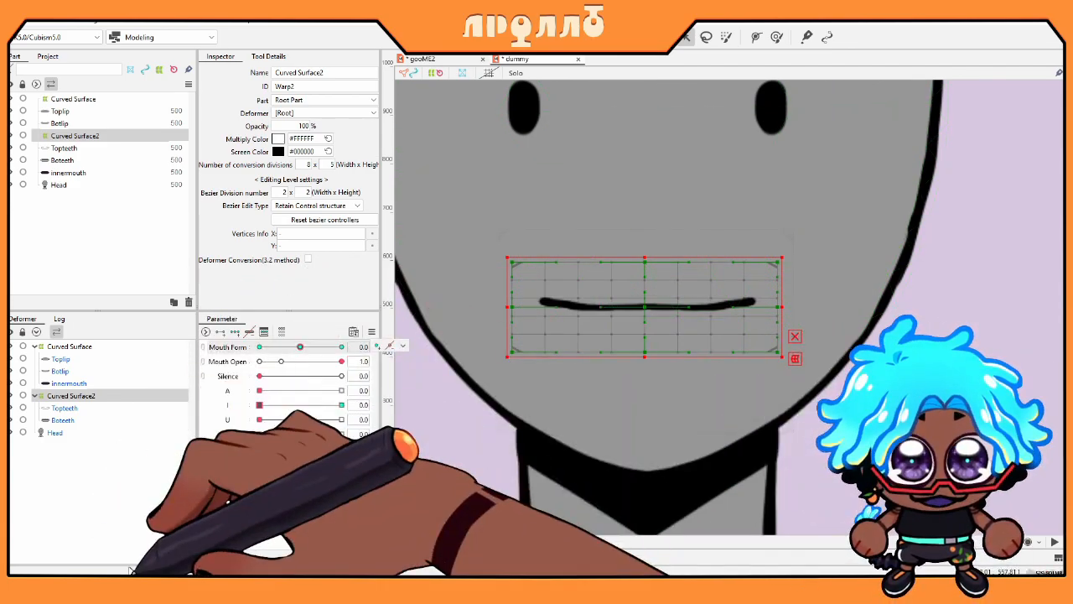
pyautogui.click(311, 450)
pyautogui.click(258, 447)
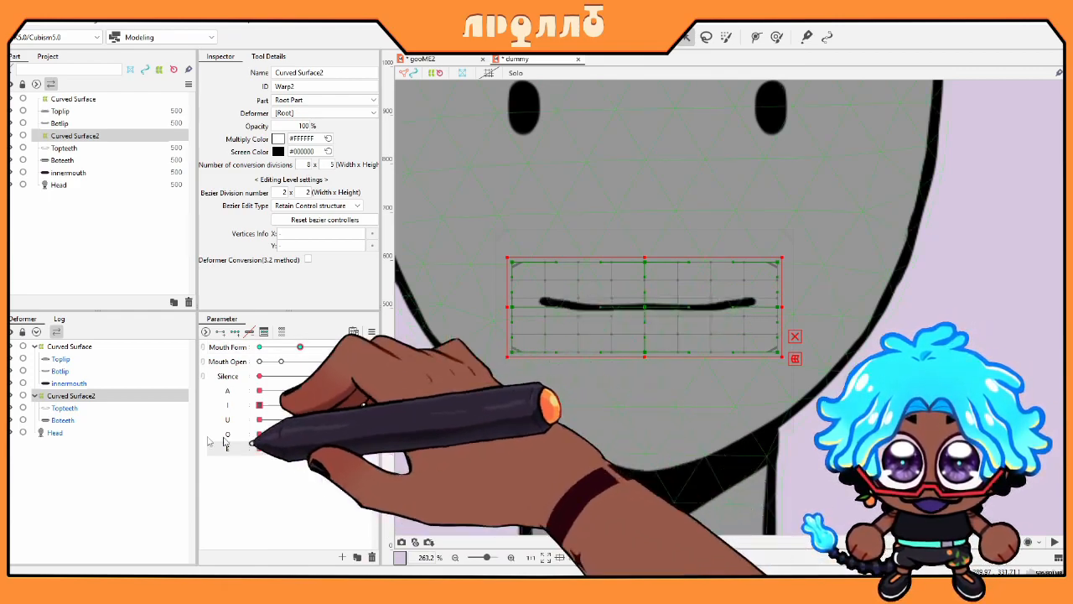
pyautogui.moveTo(277, 436); pyautogui.dragTo(148, 420)
pyautogui.moveTo(261, 407); pyautogui.dragTo(332, 379)
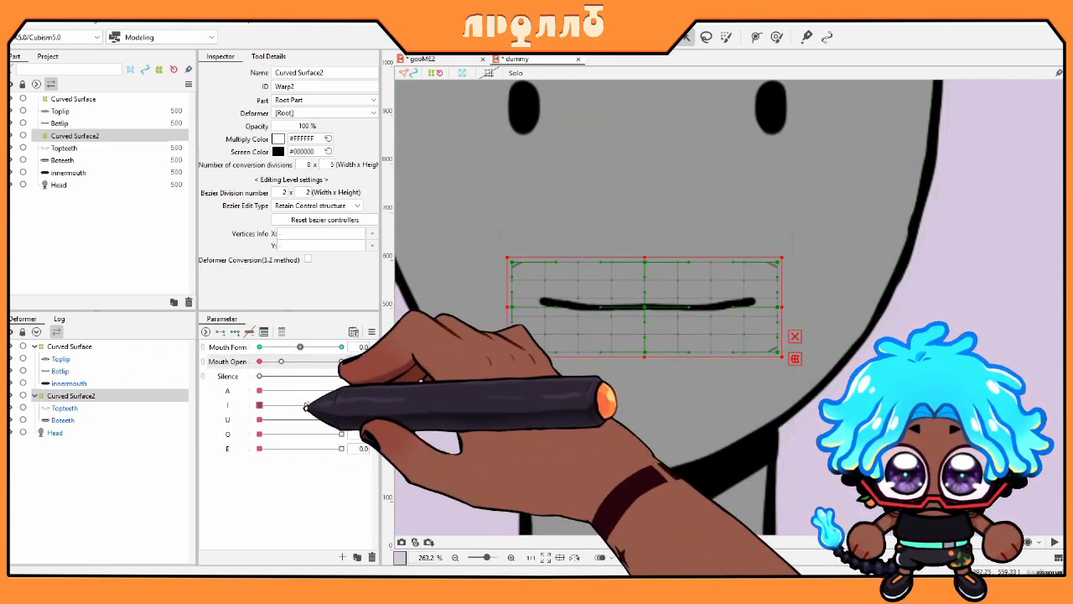
# Step: Test the I, Mouth Open and U shapes and check the I key options without changes
pyautogui.moveTo(259, 405); pyautogui.dragTo(444, 405)
pyautogui.moveTo(259, 362)
pyautogui.mouseDown()
pyautogui.moveTo(293, 367)
pyautogui.moveTo(234, 363)
pyautogui.moveTo(389, 439)
pyautogui.mouseUp()
pyautogui.moveTo(259, 420); pyautogui.dragTo(18, 426)
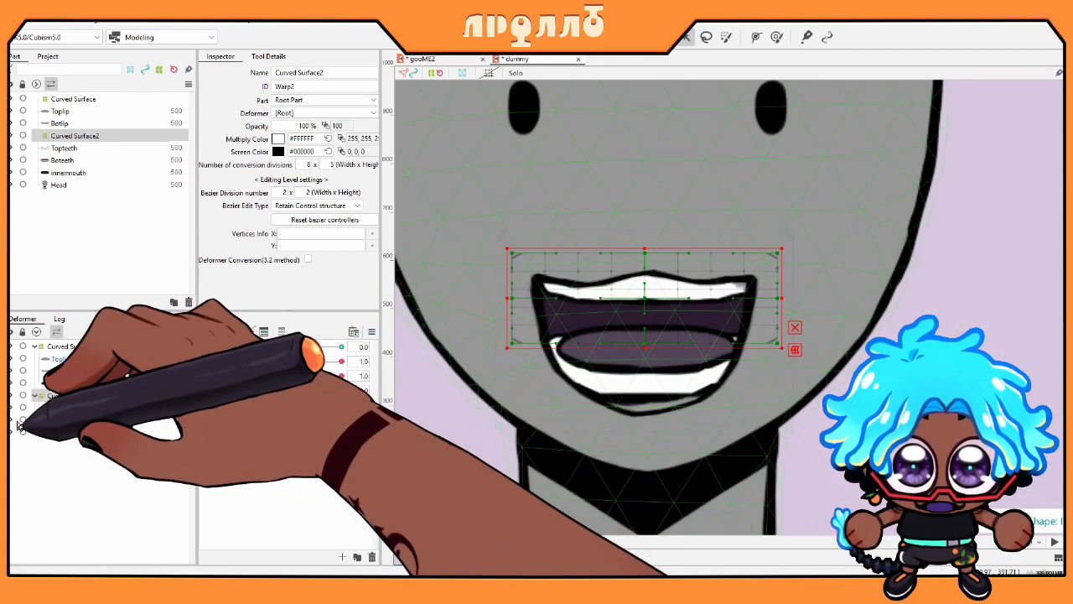
pyautogui.click(270, 406)
pyautogui.click(389, 405)
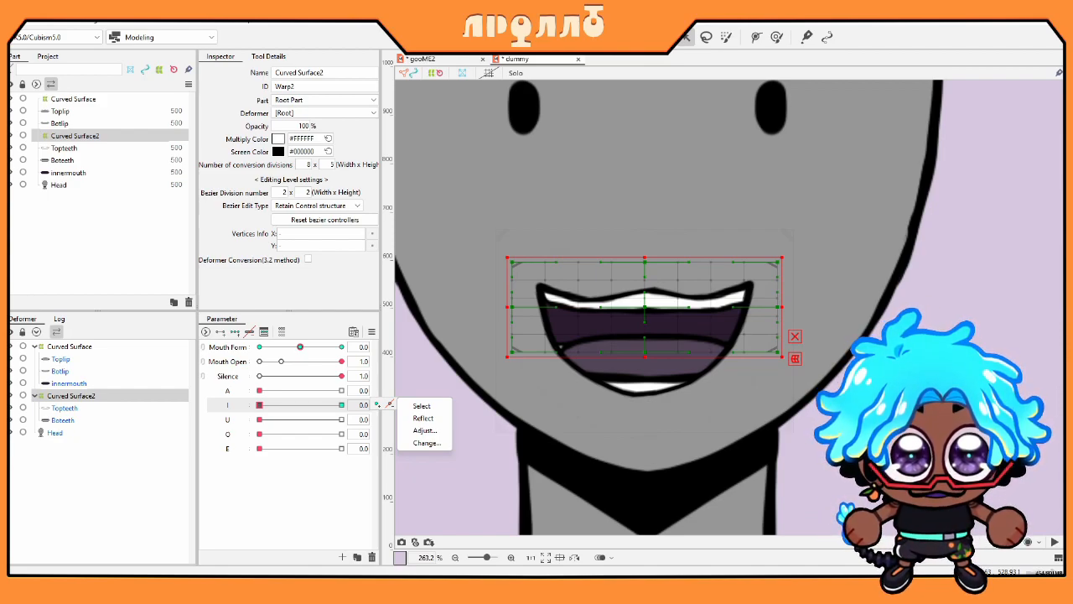
pyautogui.moveTo(300, 408)
pyautogui.mouseDown()
pyautogui.moveTo(260, 411)
pyautogui.moveTo(555, 392)
pyautogui.moveTo(173, 414)
pyautogui.mouseUp()
pyautogui.moveTo(300, 375); pyautogui.dragTo(273, 382)
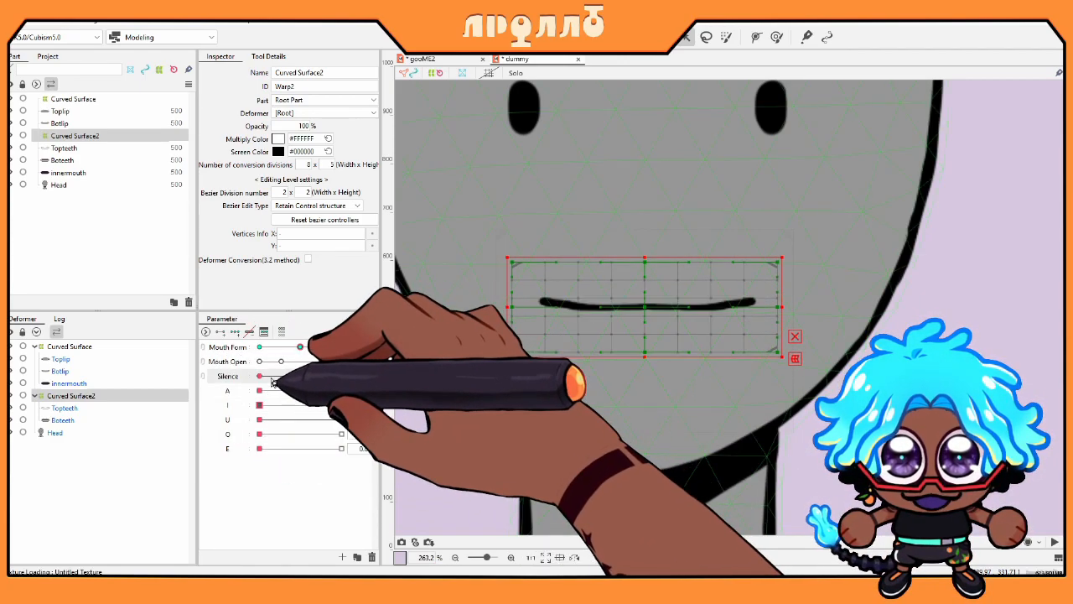
# Step: Switch to the gooME2 model and scrub its O slider to study the round open mouth
pyautogui.click(572, 190)
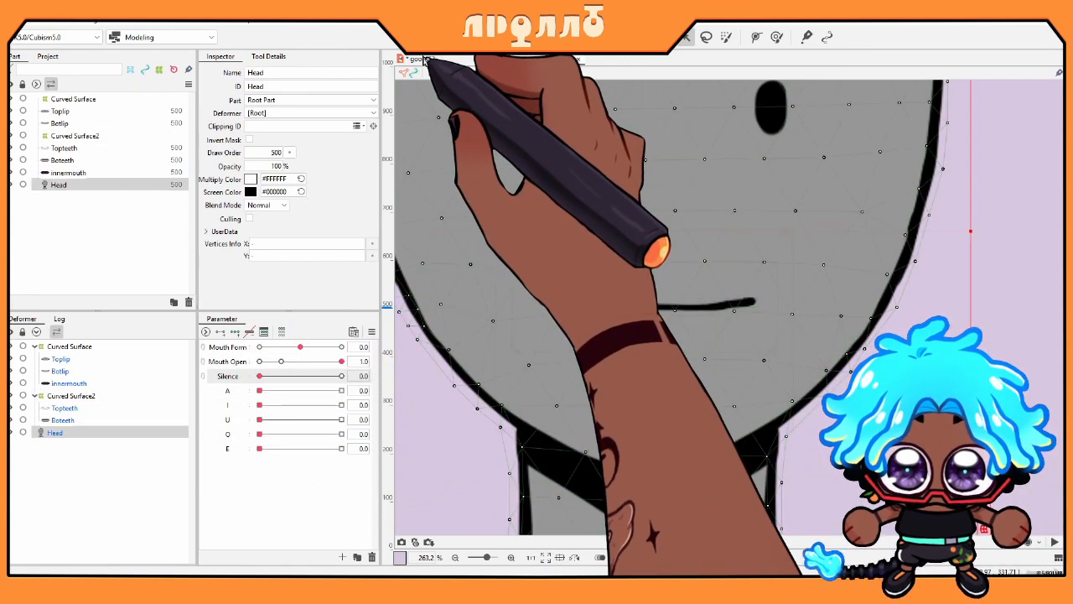
pyautogui.click(426, 61)
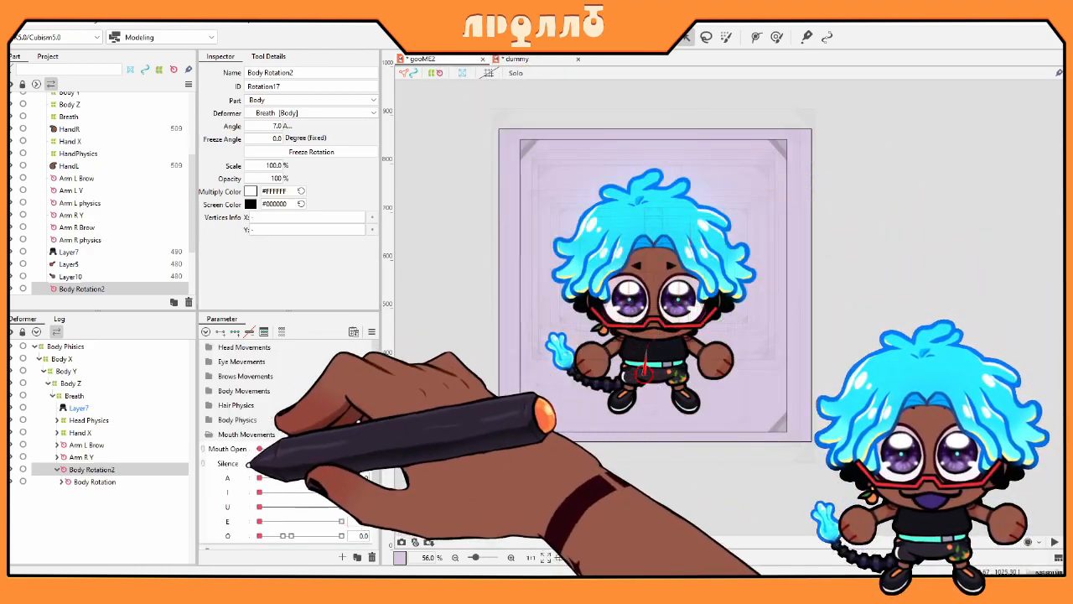
pyautogui.scroll(-2, 249, 463)
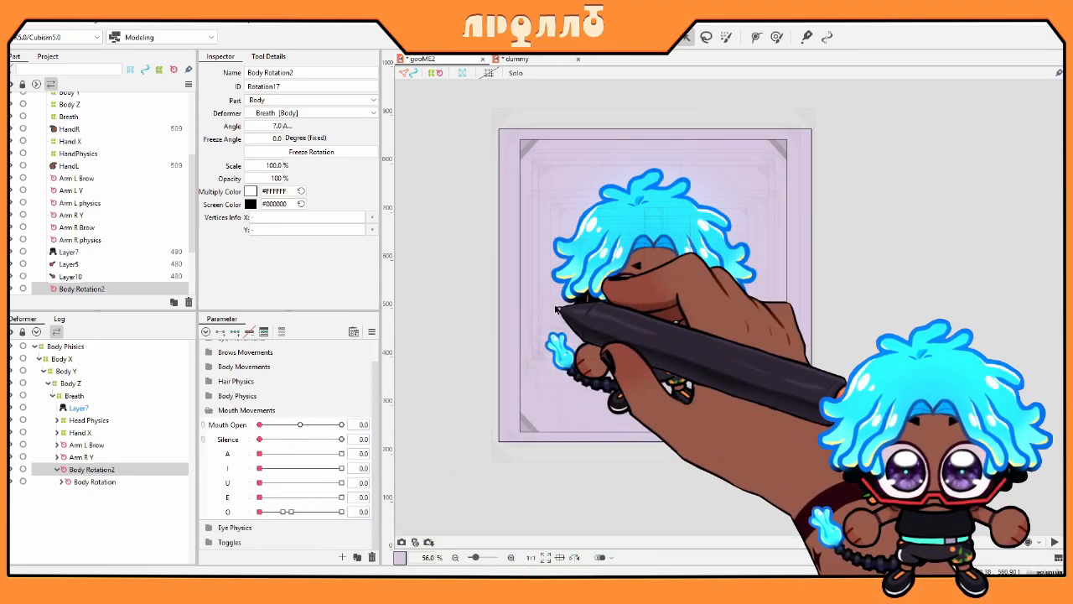
pyautogui.scroll(5, 556, 310)
pyautogui.moveTo(282, 512); pyautogui.dragTo(343, 511)
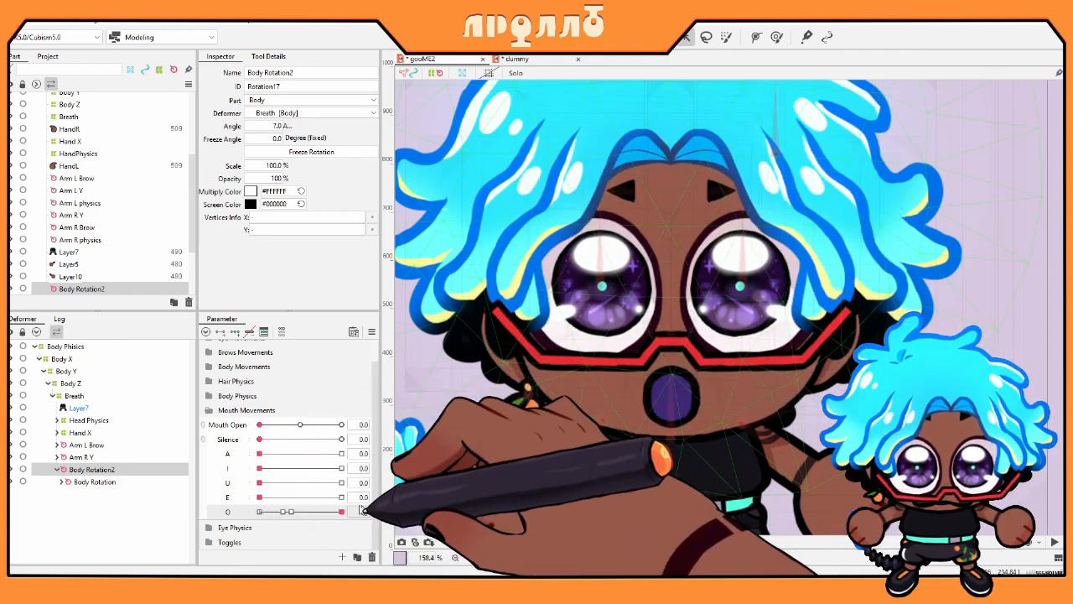
pyautogui.moveTo(342, 512); pyautogui.dragTo(227, 496)
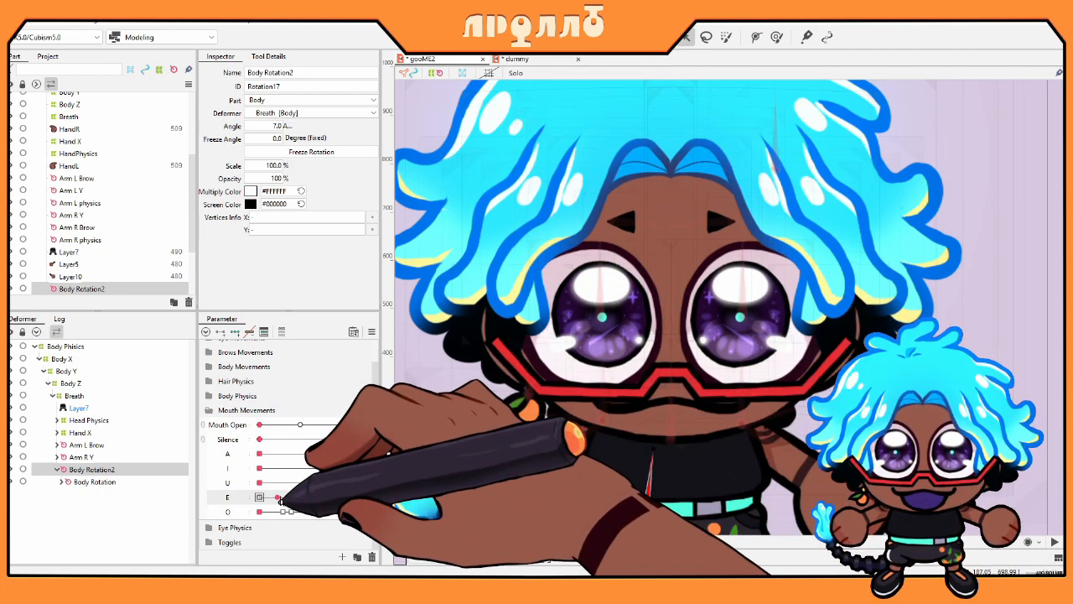
pyautogui.moveTo(260, 512); pyautogui.dragTo(341, 512)
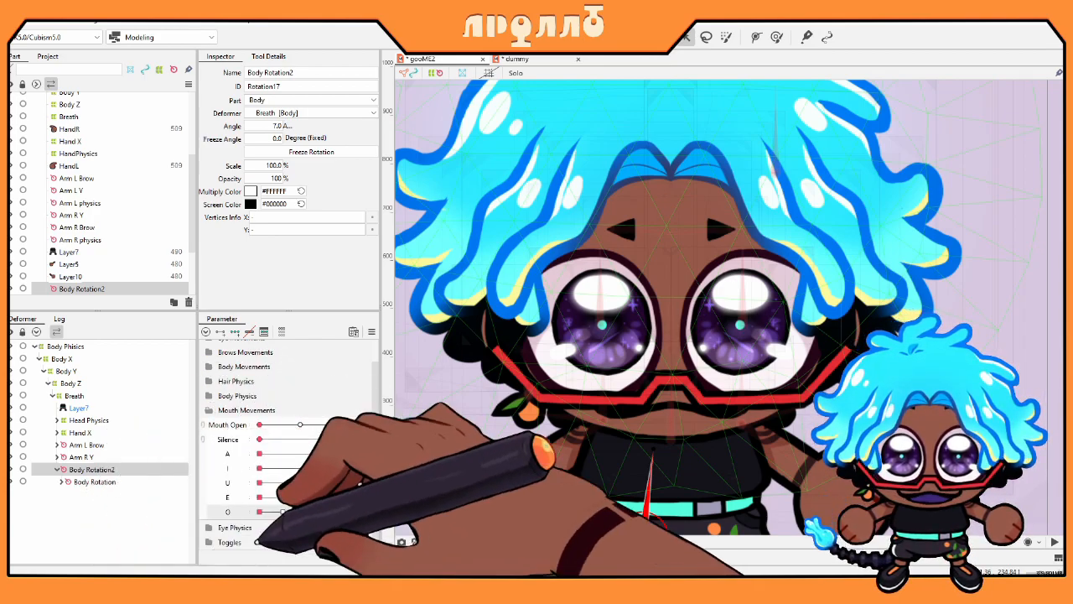
pyautogui.moveTo(268, 512); pyautogui.dragTo(363, 518)
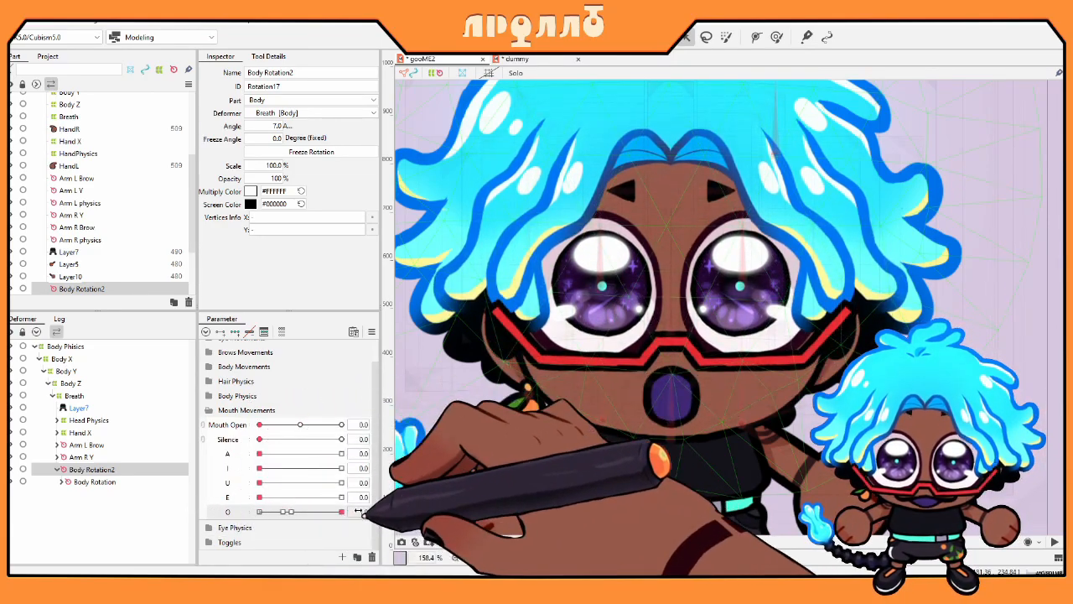
# Step: Select the gooME2 Eye Mouth open deformer in the Deformer panel
pyautogui.click(599, 273)
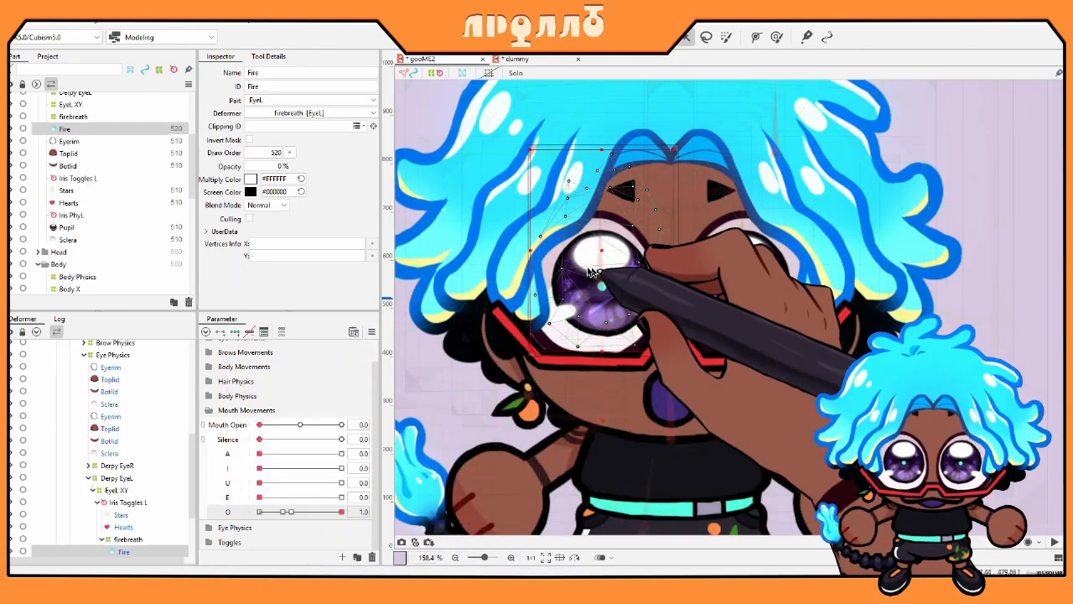
pyautogui.click(134, 478)
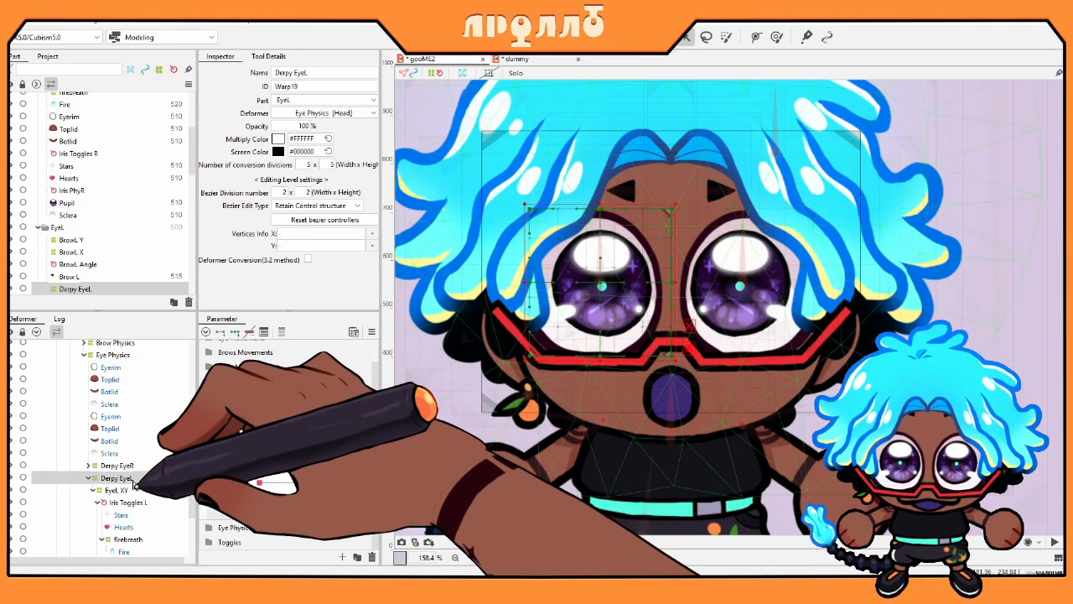
pyautogui.scroll(3, 134, 482)
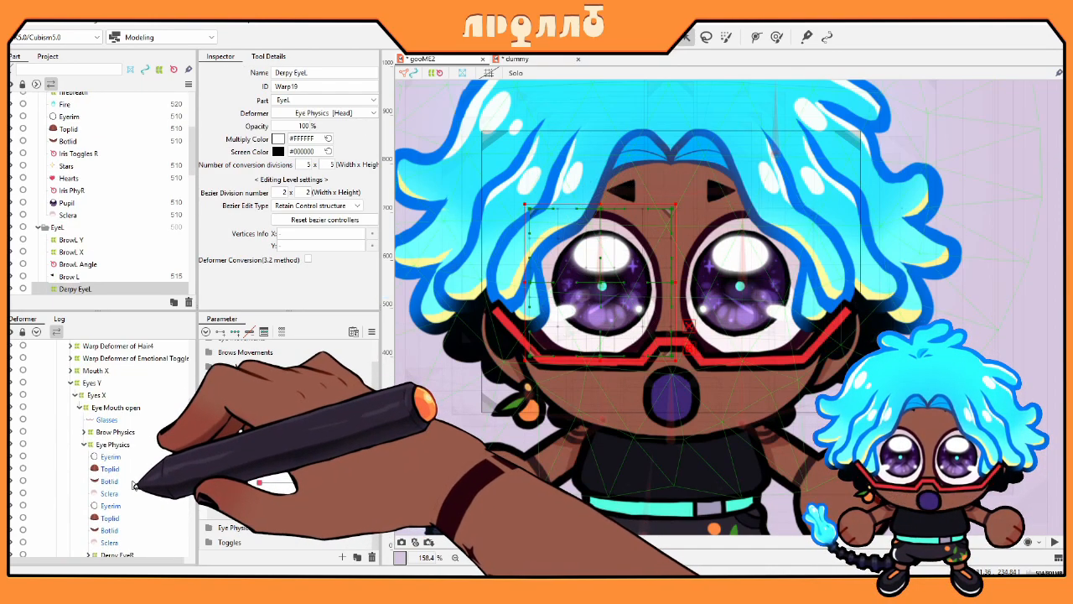
pyautogui.click(126, 407)
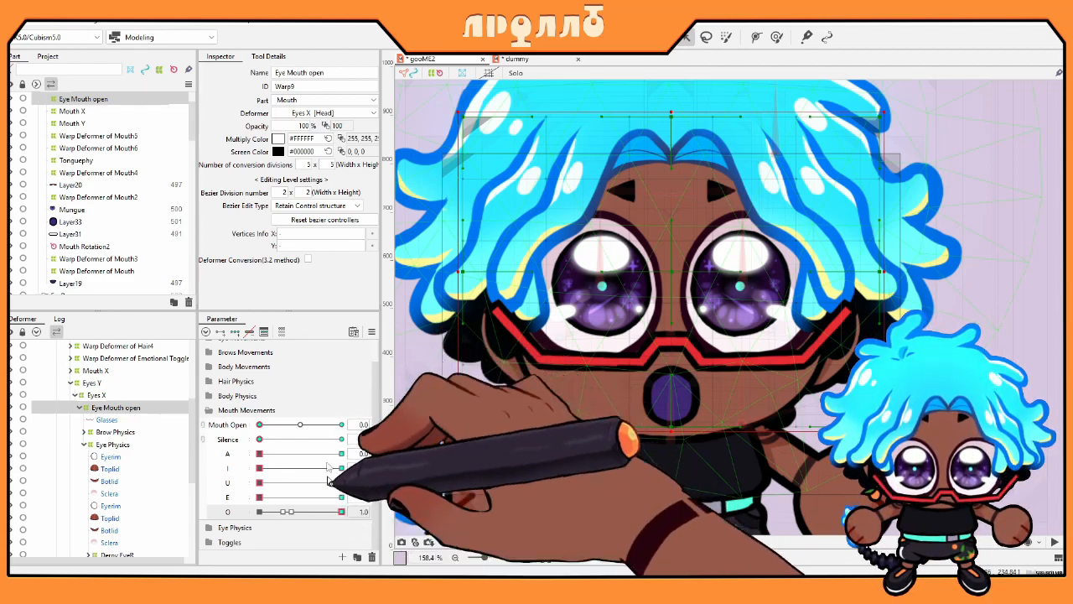
# Step: Scrub the O, E, U, I, A, Silence and Mouth Open sliders to compare the face deformations
pyautogui.moveTo(397, 527); pyautogui.dragTo(170, 491)
pyautogui.moveTo(260, 468); pyautogui.dragTo(391, 473)
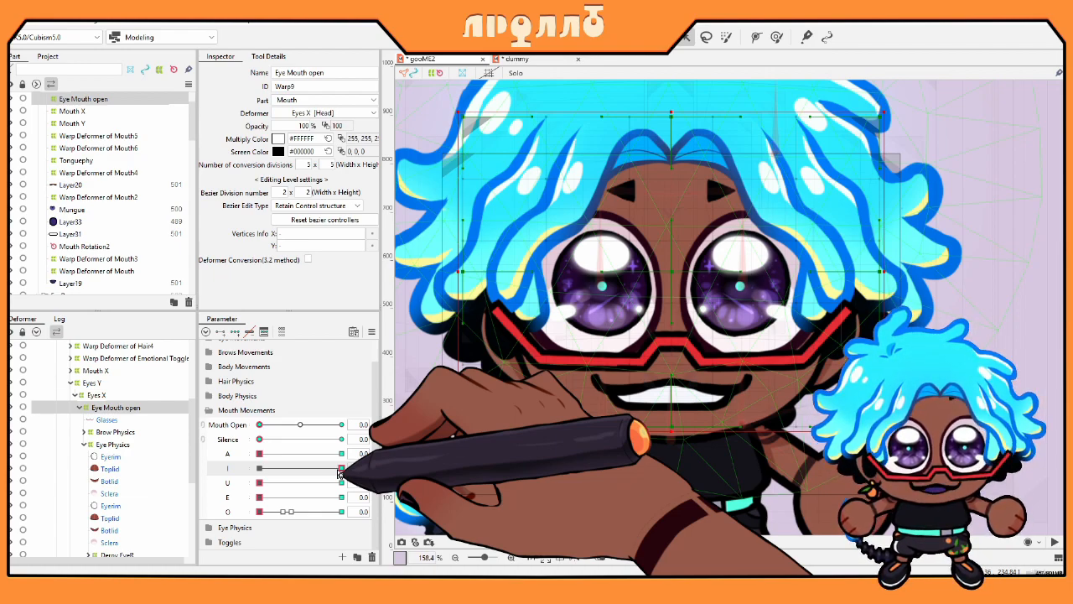
pyautogui.moveTo(340, 473); pyautogui.dragTo(377, 439)
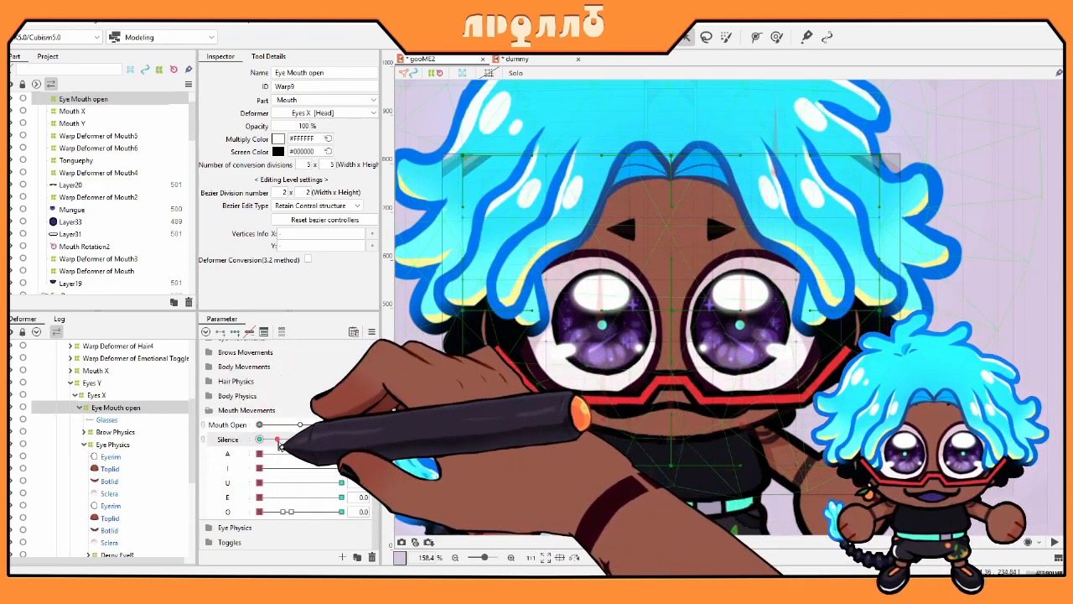
pyautogui.moveTo(273, 426); pyautogui.dragTo(211, 425)
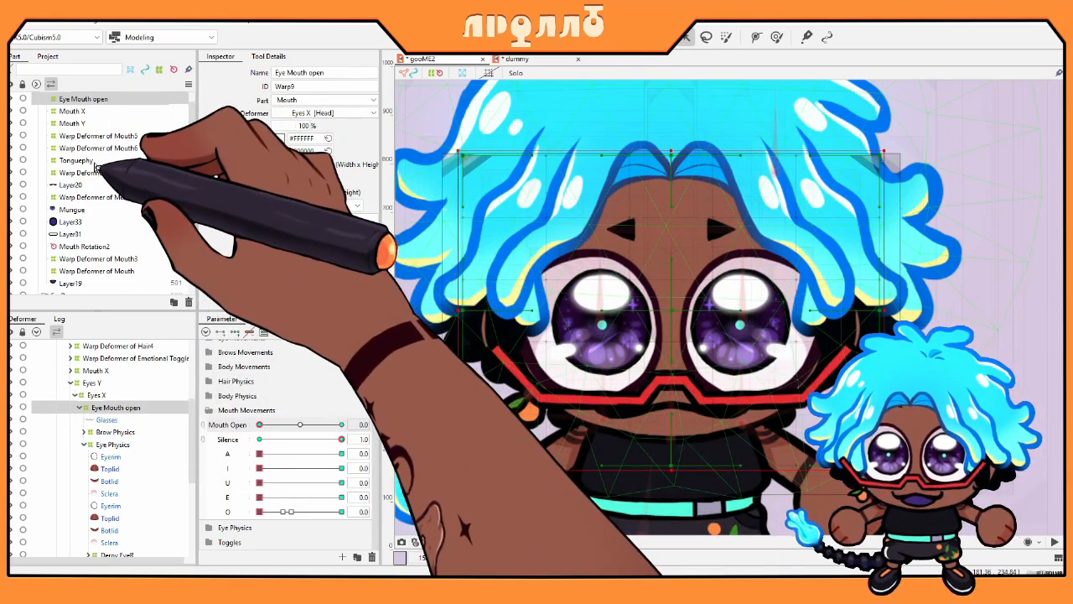
# Step: Select the mouth layers Layer19, Layer31, Layer33 and Layer20, then the Mungue tongue layer alone
pyautogui.scroll(2, 105, 159)
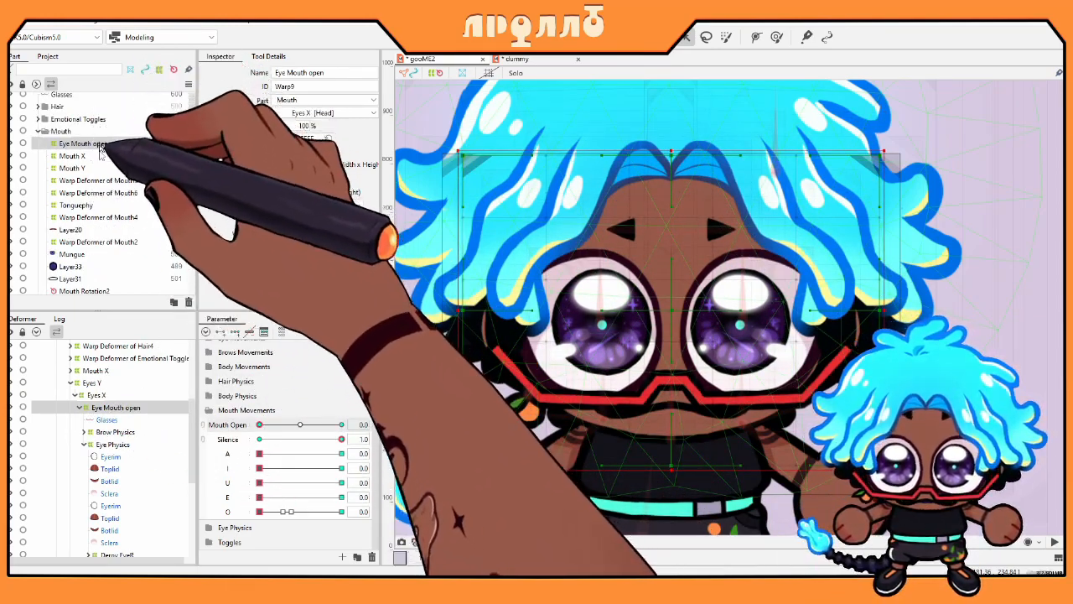
pyautogui.scroll(-2, 99, 134)
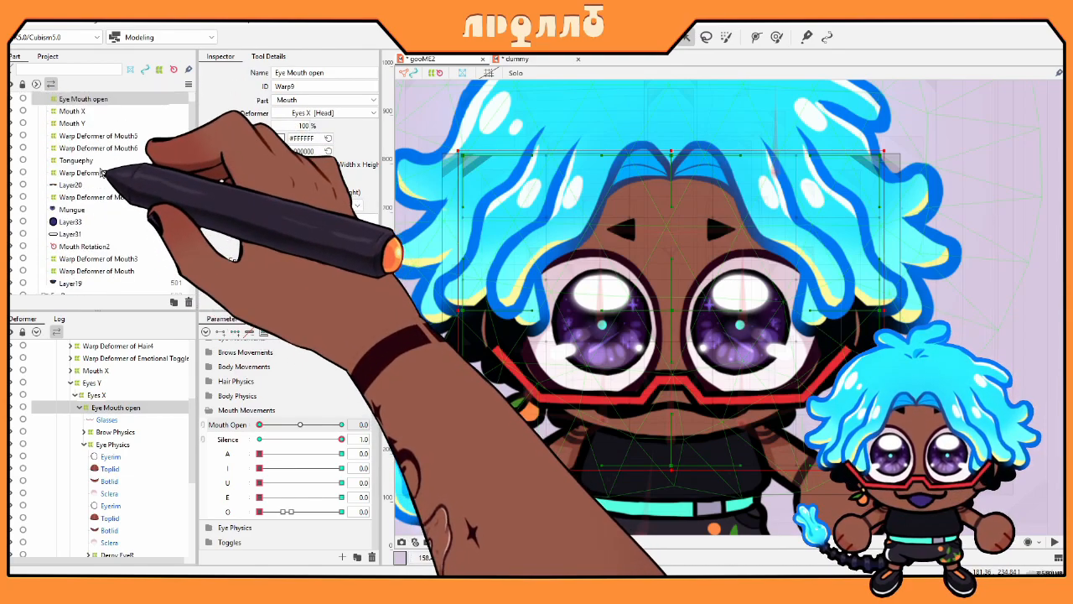
pyautogui.click(72, 286)
pyautogui.keyDown('ctrl'); pyautogui.click(63, 234); pyautogui.keyUp('ctrl')
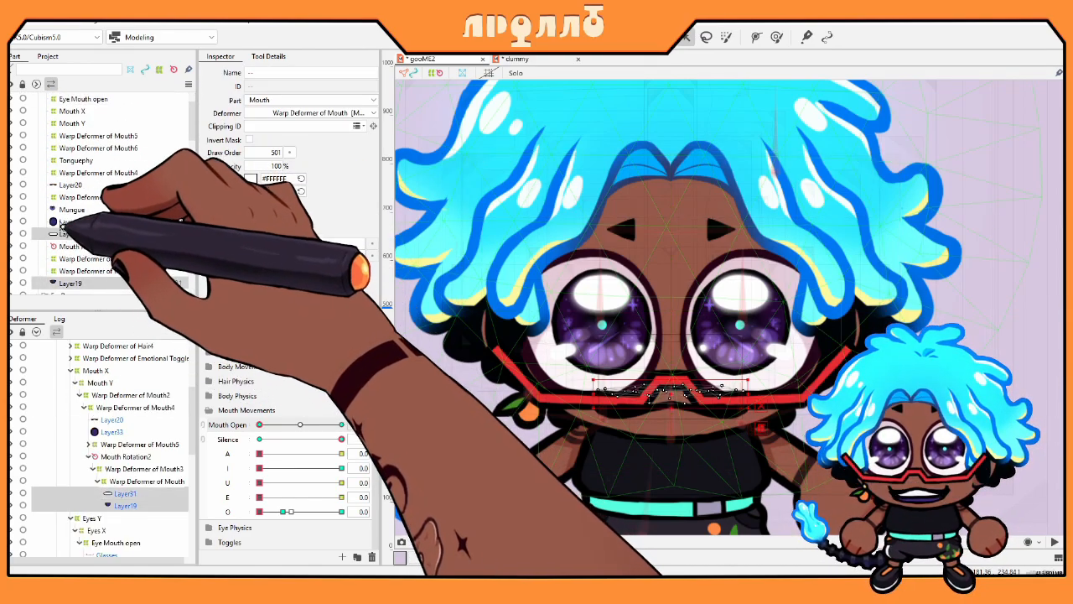
pyautogui.keyDown('ctrl'); pyautogui.click(63, 223); pyautogui.keyUp('ctrl')
pyautogui.keyDown('ctrl'); pyautogui.click(86, 186); pyautogui.keyUp('ctrl')
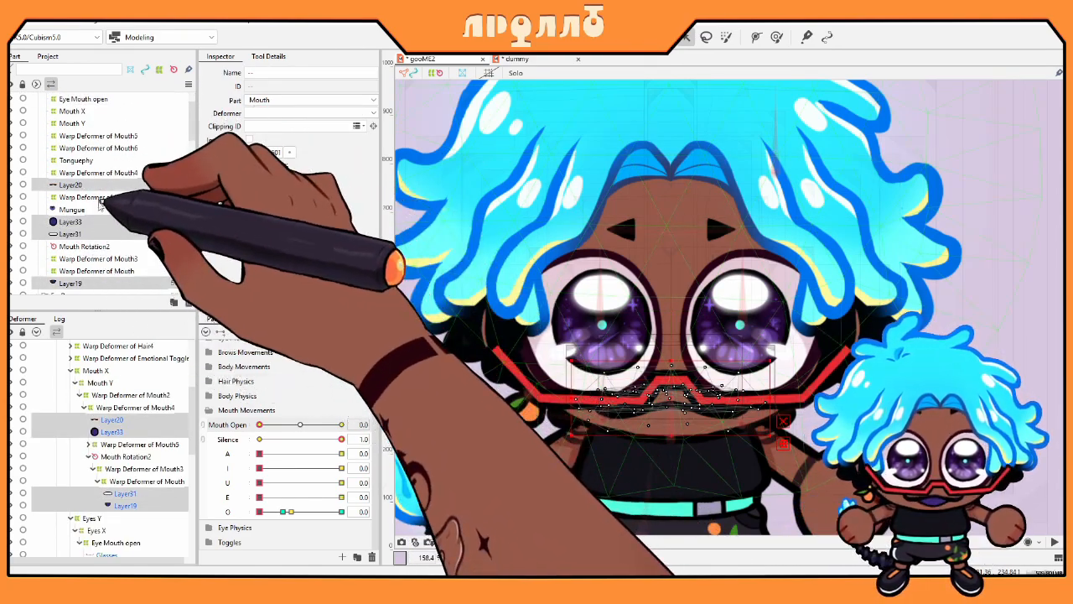
pyautogui.click(72, 210)
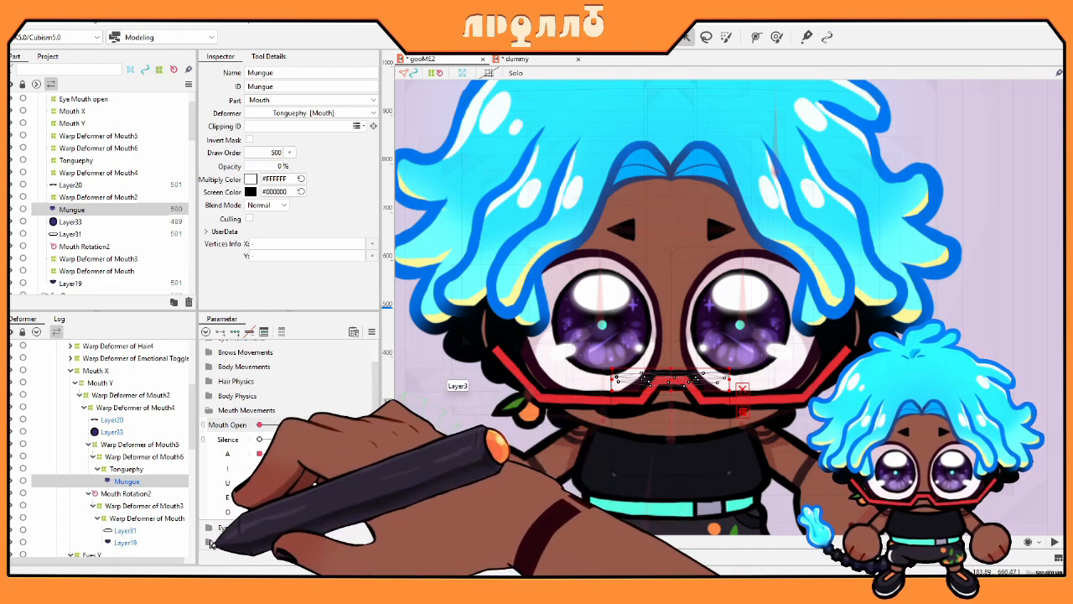
pyautogui.scroll(-3, 281, 461)
pyautogui.moveTo(259, 440); pyautogui.dragTo(432, 445)
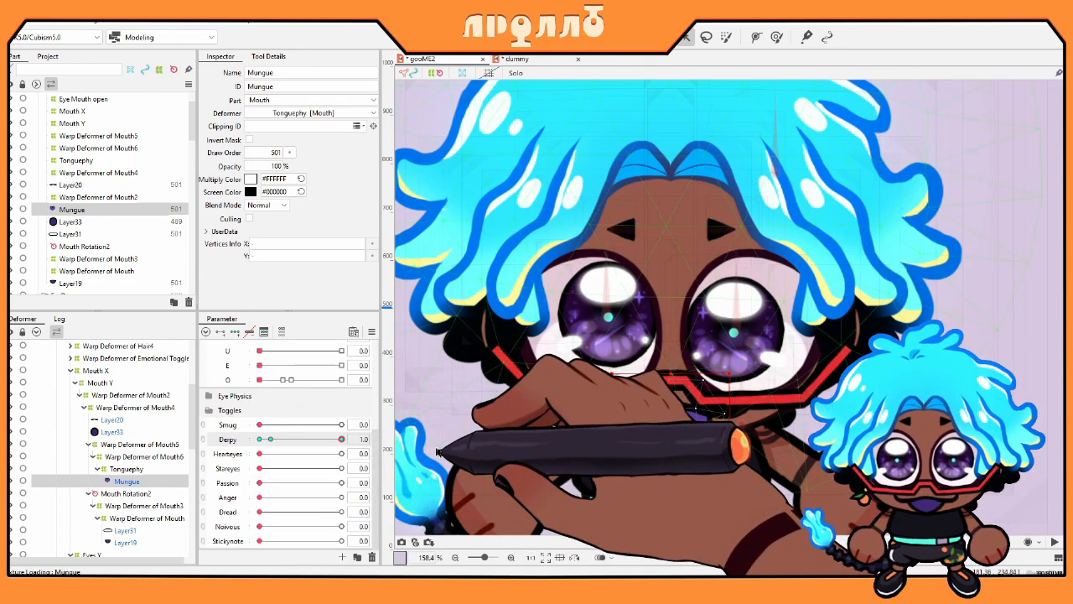
pyautogui.scroll(3, 226, 390)
pyautogui.scroll(-3, 223, 385)
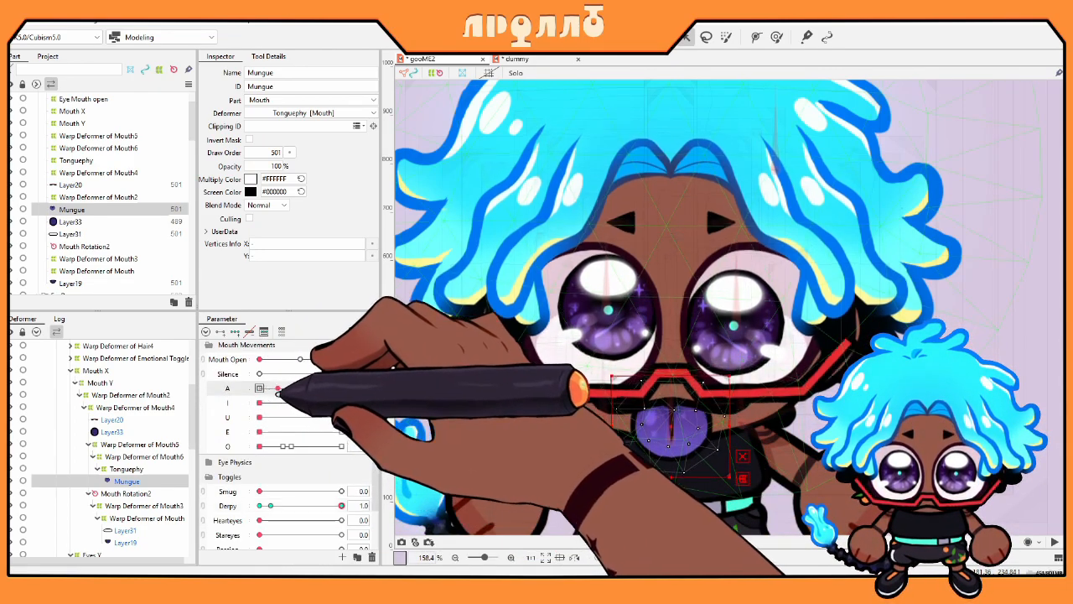
pyautogui.moveTo(260, 388); pyautogui.dragTo(137, 432)
pyautogui.moveTo(260, 432)
pyautogui.mouseDown()
pyautogui.moveTo(450, 432)
pyautogui.moveTo(258, 434)
pyautogui.mouseUp()
pyautogui.moveTo(260, 447); pyautogui.dragTo(118, 445)
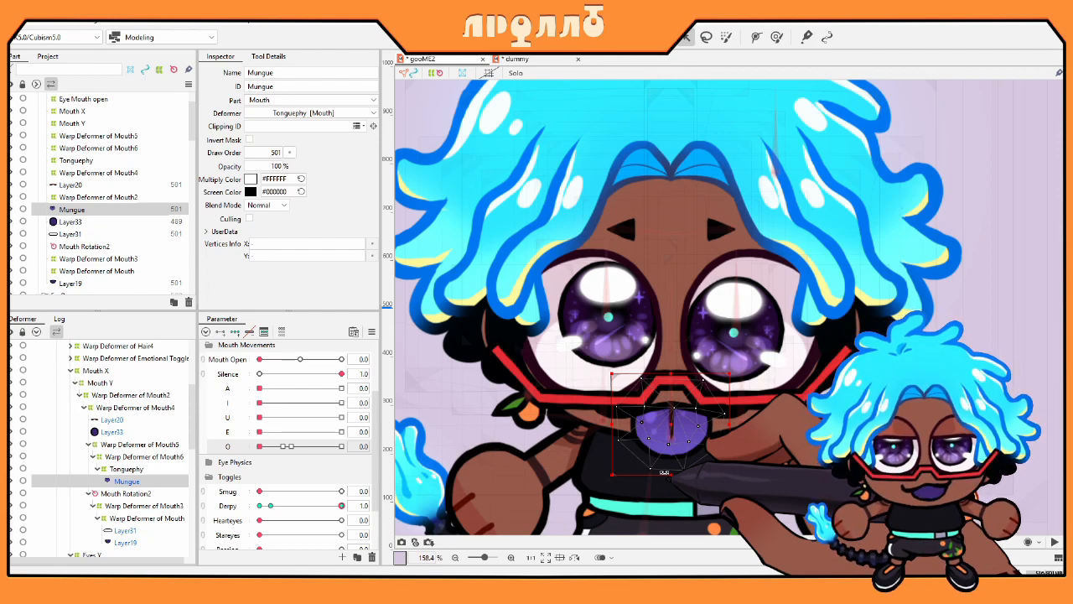
# Step: Select Layer33, reset O and Derpy, then set Smug and O to 1.0
pyautogui.click(123, 219)
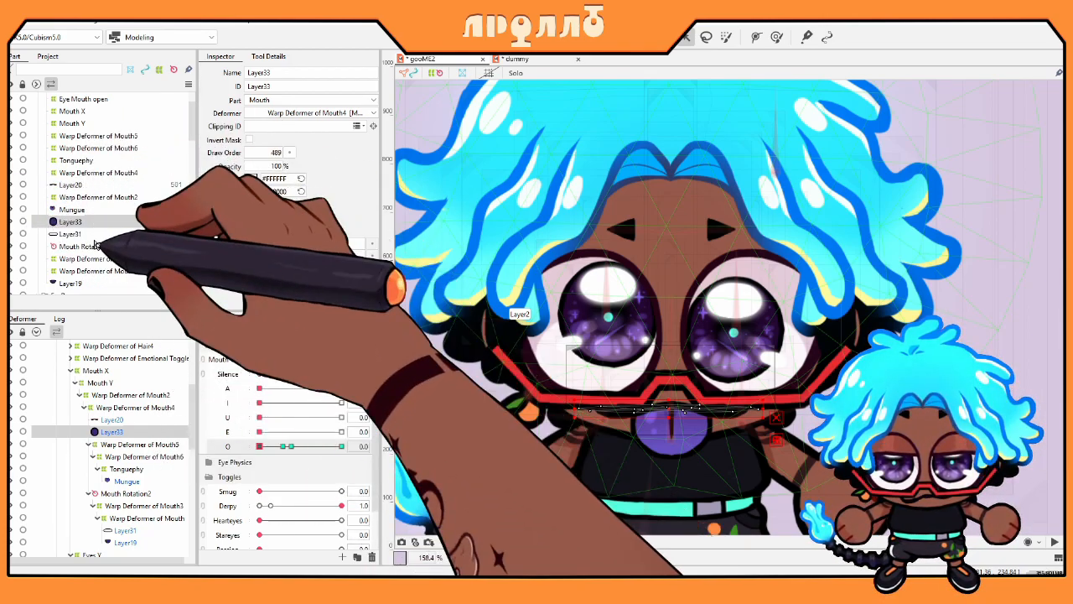
pyautogui.moveTo(259, 446); pyautogui.dragTo(201, 431)
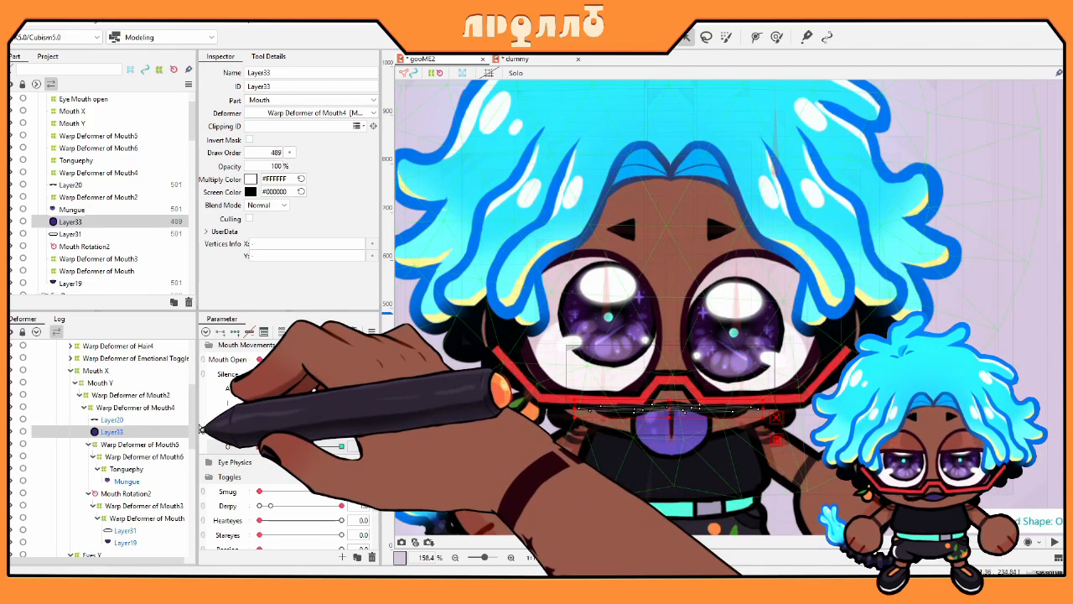
pyautogui.click(261, 505)
pyautogui.moveTo(260, 491); pyautogui.dragTo(389, 493)
pyautogui.moveTo(259, 446); pyautogui.dragTo(412, 446)
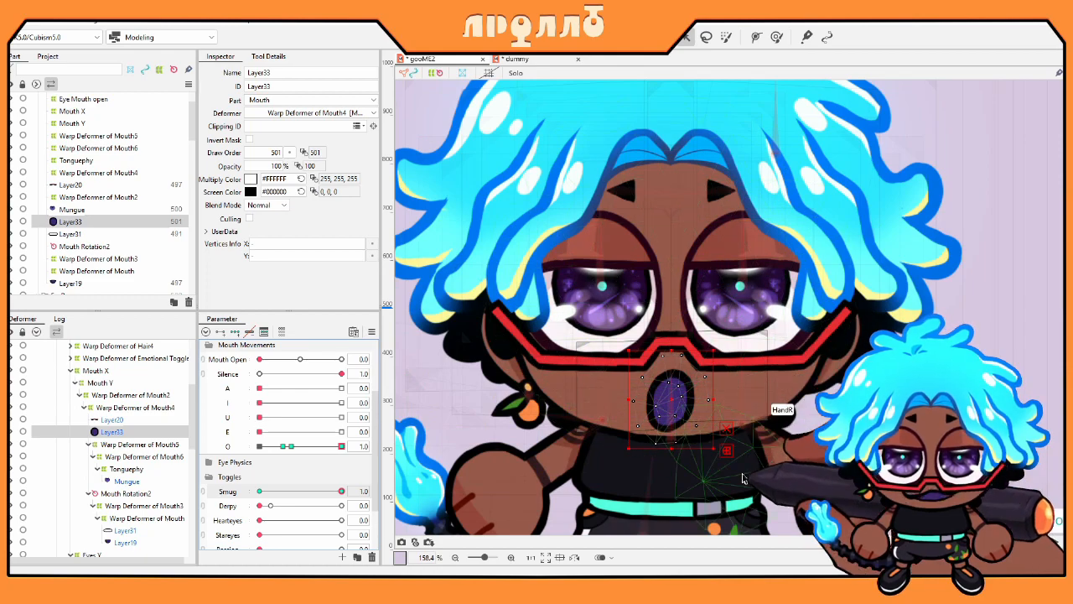
# Step: Raise the mouth's left-half vertices and compare the face with Smug off and back on
pyautogui.moveTo(667, 450); pyautogui.dragTo(670, 440)
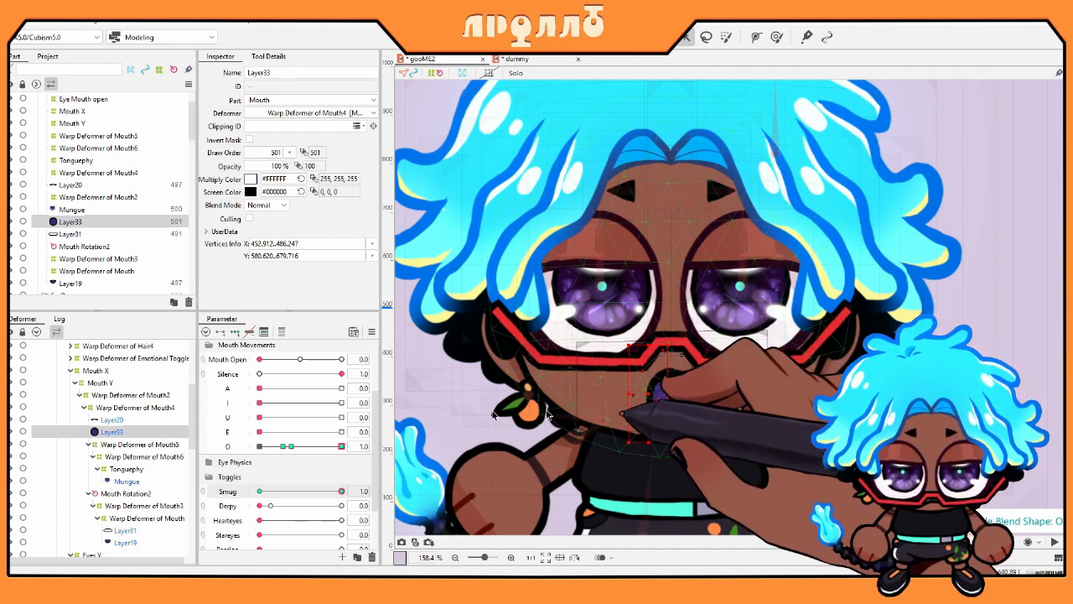
pyautogui.moveTo(289, 491); pyautogui.dragTo(252, 492)
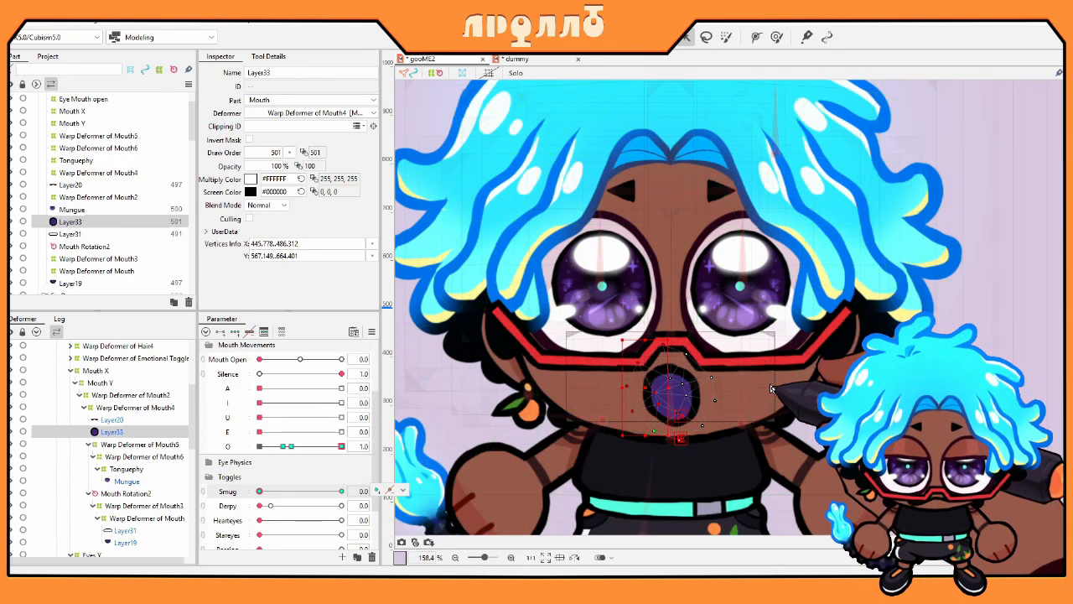
pyautogui.moveTo(260, 491); pyautogui.dragTo(343, 492)
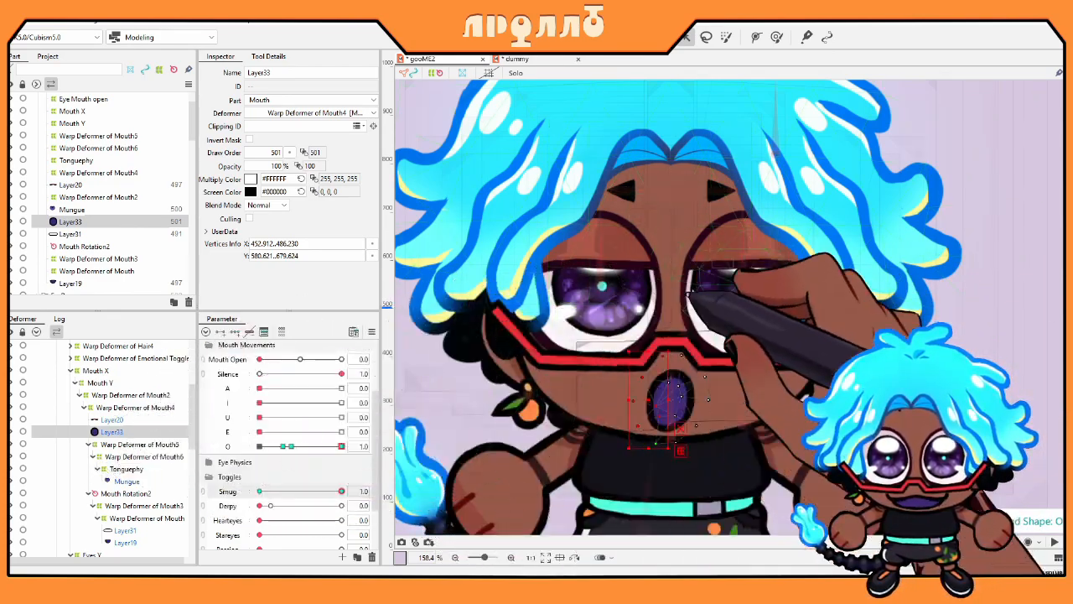
# Step: Select the right eye's Pupil mesh under Iris PhyR and bring up Modeling > Edit Form
pyautogui.click(728, 283)
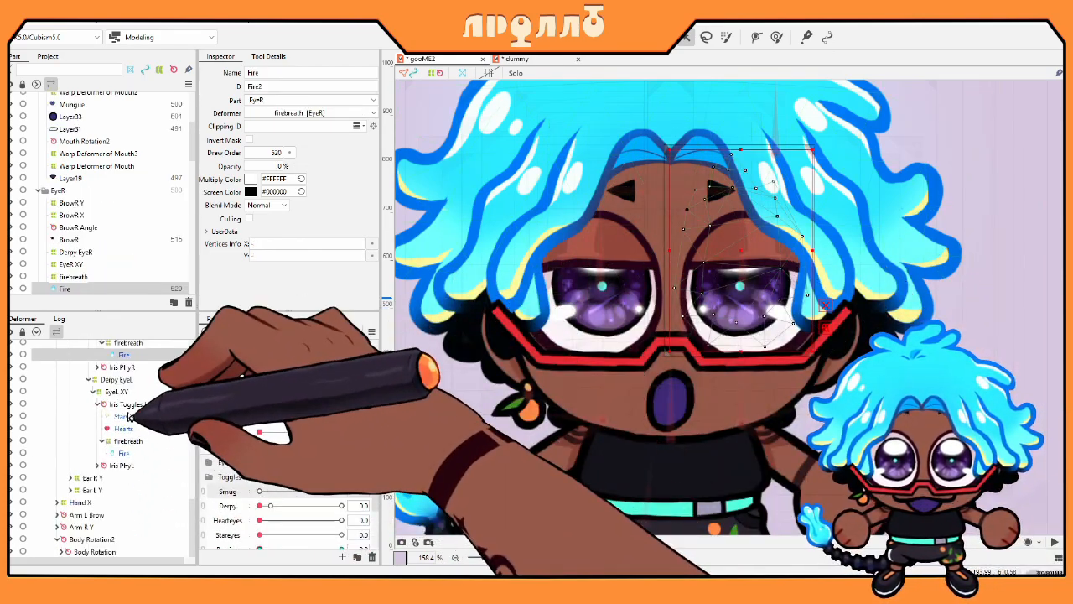
pyautogui.scroll(-2, 159, 453)
pyautogui.click(121, 501)
pyautogui.click(121, 513)
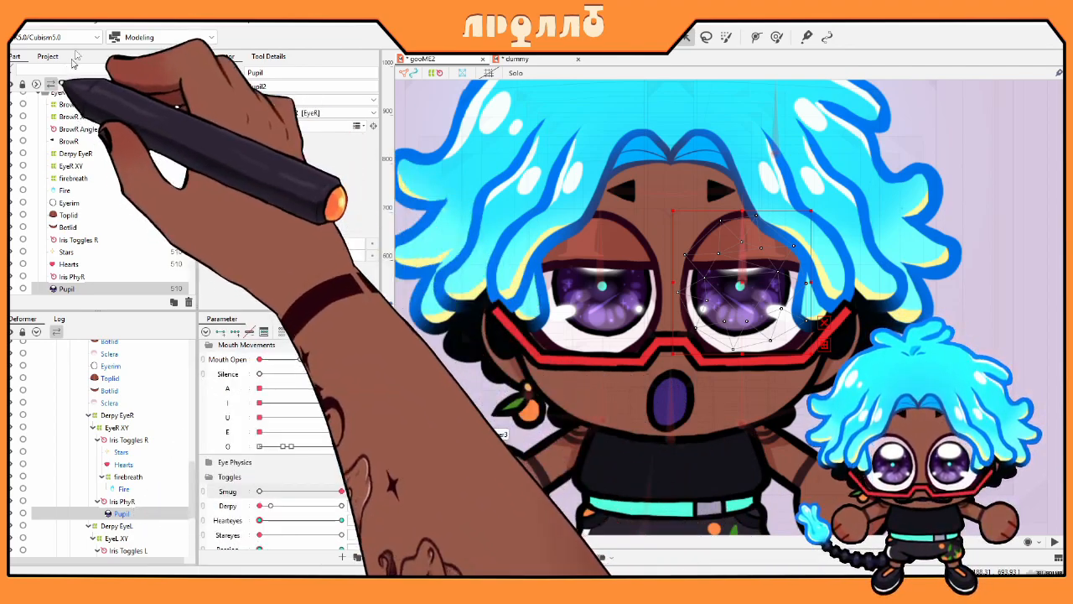
pyautogui.click(86, 21)
pyautogui.moveTo(145, 149)
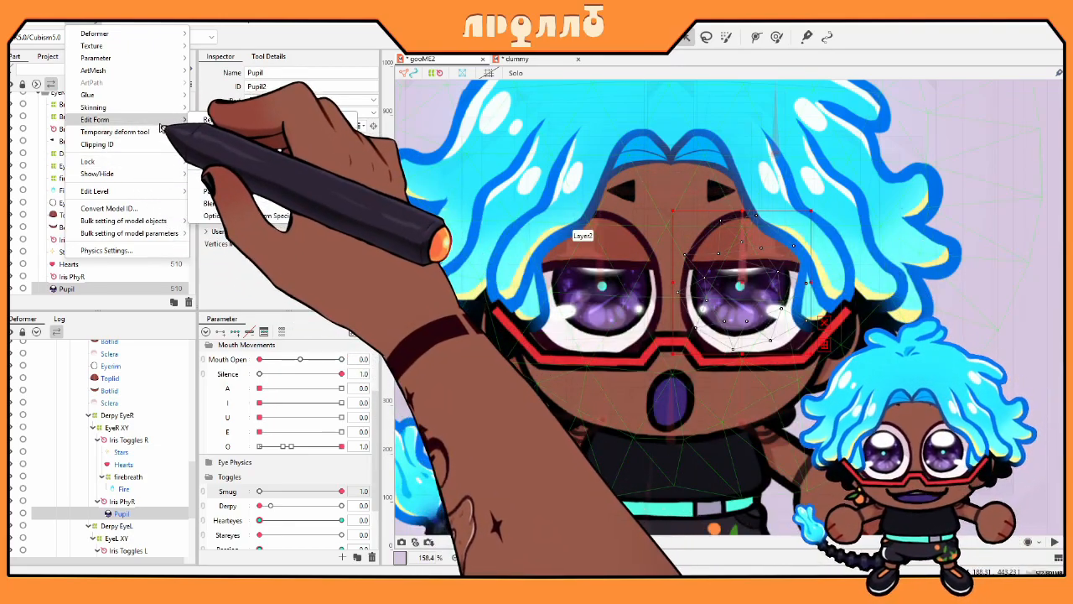
# Step: Reflect the Pupil mesh horizontally with Edit Form > Reflect, then return to the dummy document
pyautogui.moveTo(172, 119)
pyautogui.click(214, 120)
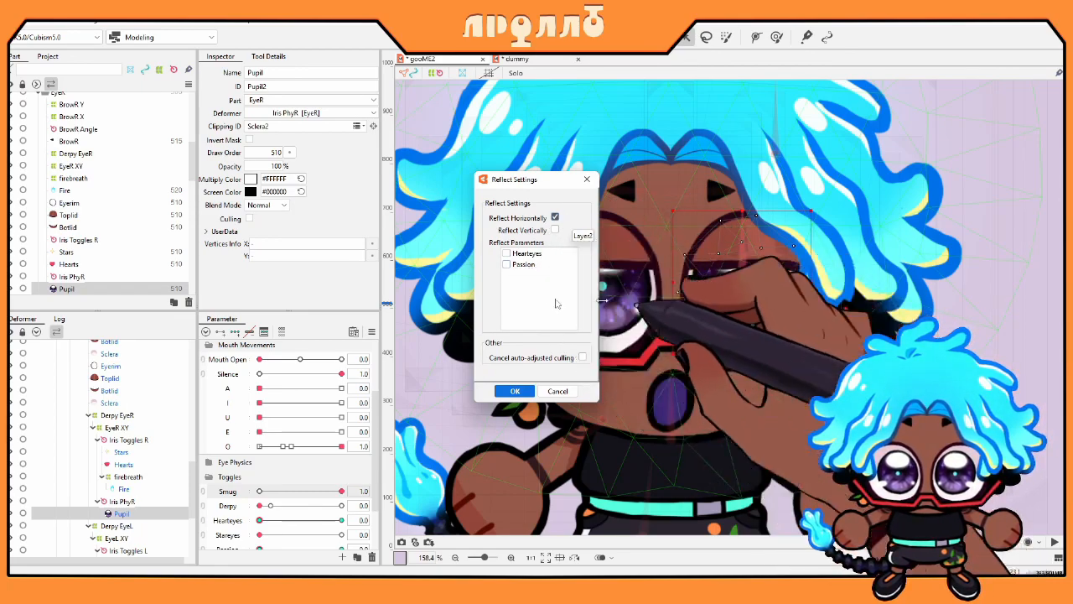
pyautogui.click(519, 391)
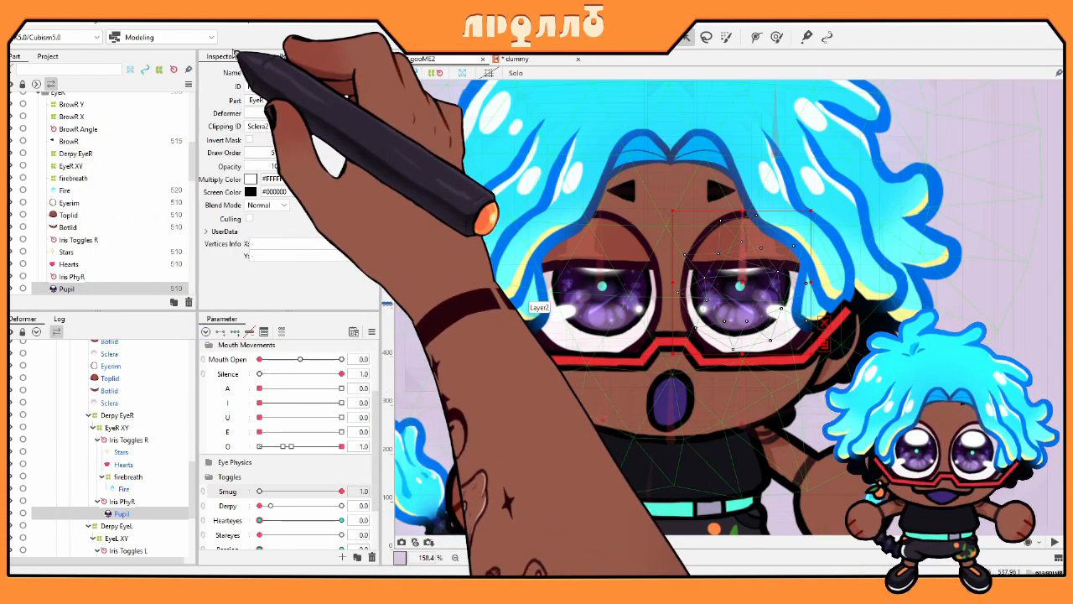
pyautogui.click(518, 58)
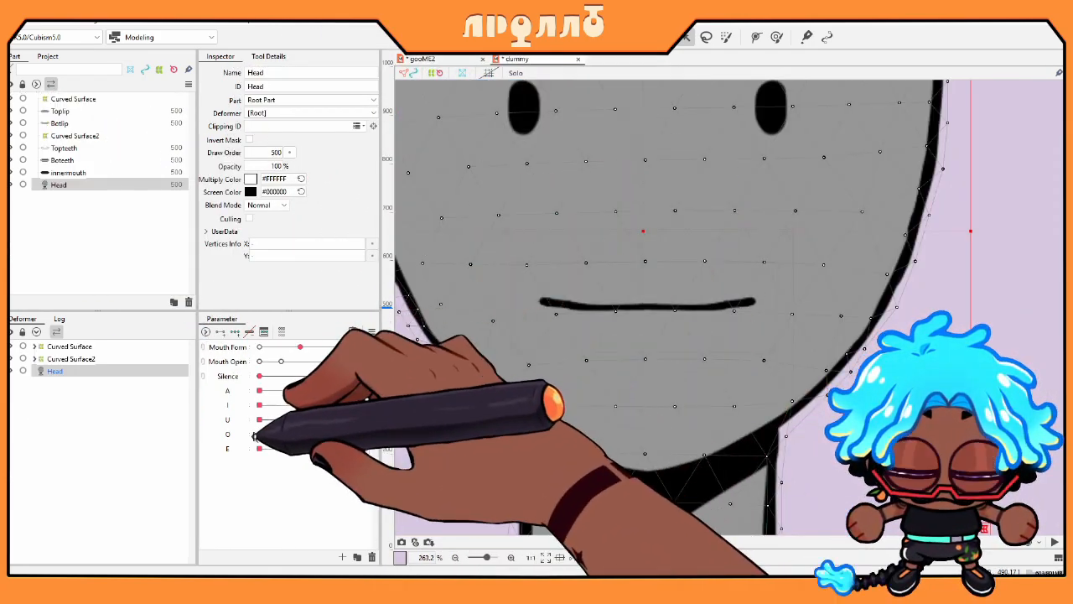
pyautogui.moveTo(191, 407)
pyautogui.mouseDown()
pyautogui.moveTo(197, 418)
pyautogui.moveTo(456, 429)
pyautogui.moveTo(259, 421)
pyautogui.moveTo(290, 407)
pyautogui.moveTo(192, 394)
pyautogui.mouseUp()
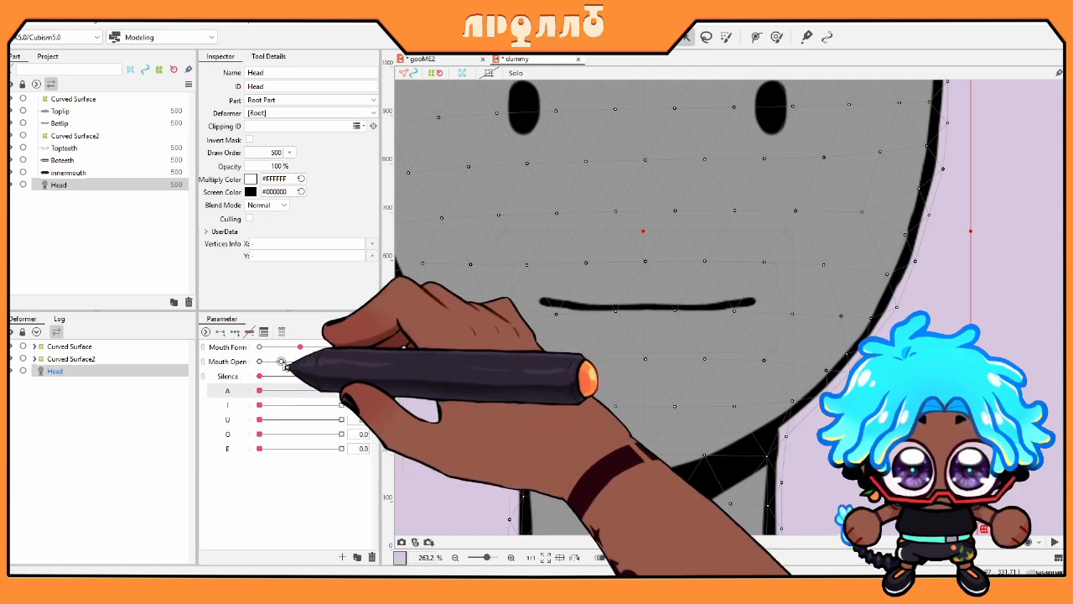
pyautogui.moveTo(260, 434)
pyautogui.mouseDown()
pyautogui.moveTo(376, 442)
pyautogui.moveTo(263, 434)
pyautogui.moveTo(347, 448)
pyautogui.moveTo(260, 448)
pyautogui.mouseUp()
pyautogui.moveTo(299, 346)
pyautogui.mouseDown()
pyautogui.moveTo(197, 343)
pyautogui.moveTo(422, 340)
pyautogui.moveTo(193, 345)
pyautogui.moveTo(408, 353)
pyautogui.moveTo(385, 356)
pyautogui.moveTo(24, 364)
pyautogui.moveTo(305, 359)
pyautogui.moveTo(287, 364)
pyautogui.moveTo(304, 352)
pyautogui.mouseUp()
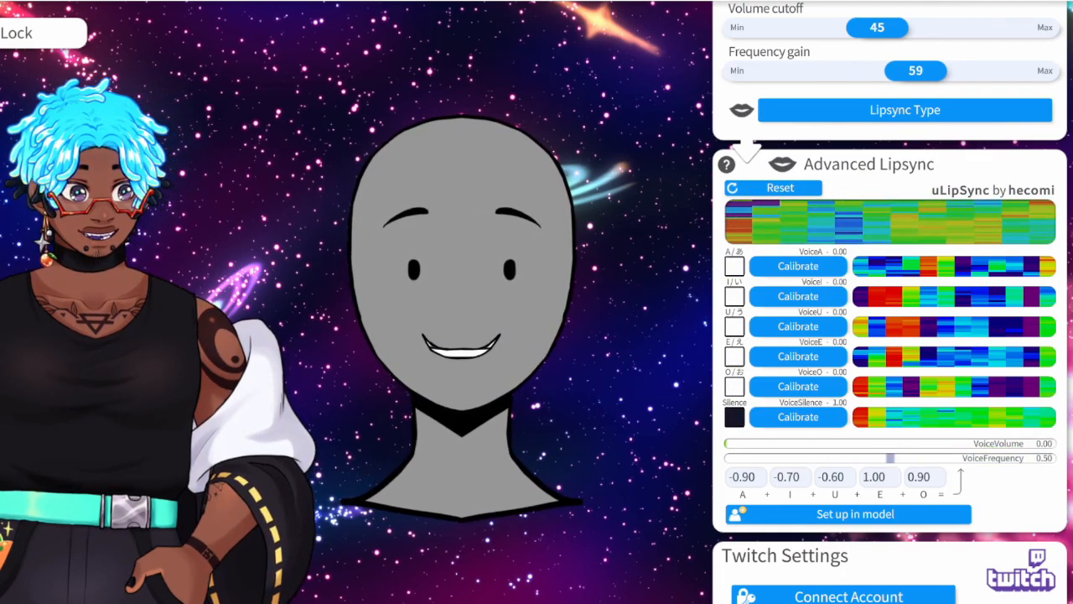
# Step: Reset the Advanced Lipsync vowel calibration to its default values and confirm
pyautogui.click(774, 187)
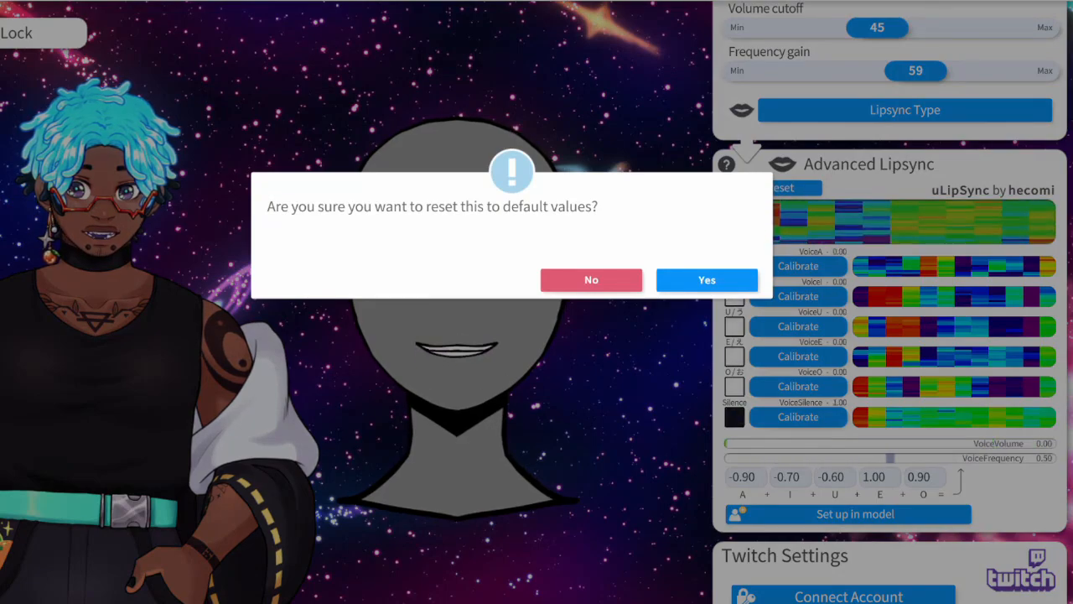
pyautogui.click(677, 281)
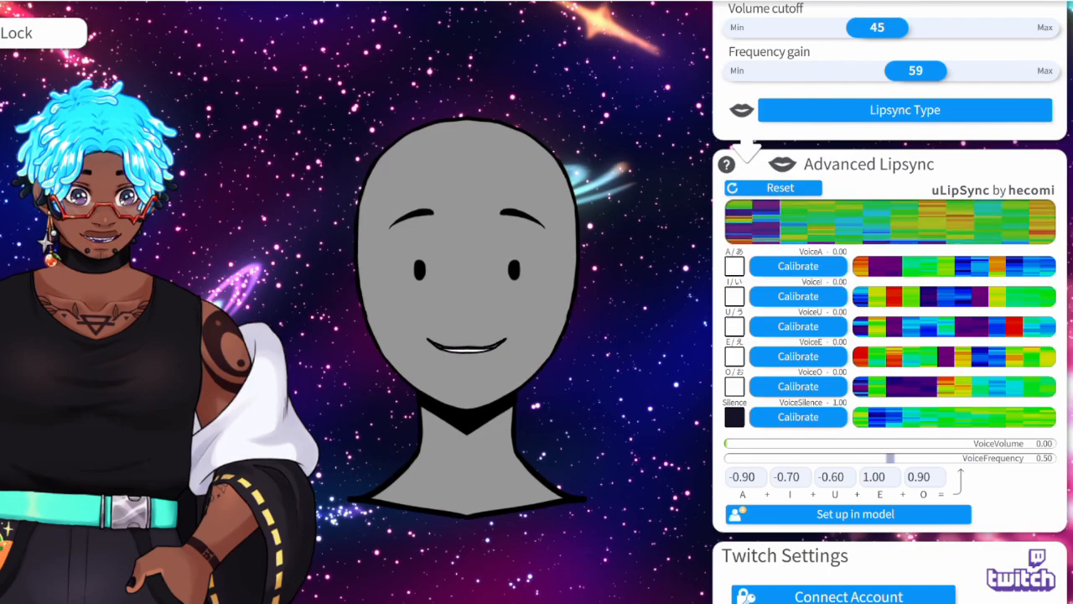
# Step: Record fresh voice calibration samples for vowels A, I, U, E, O, then silence
pyautogui.click(798, 267)
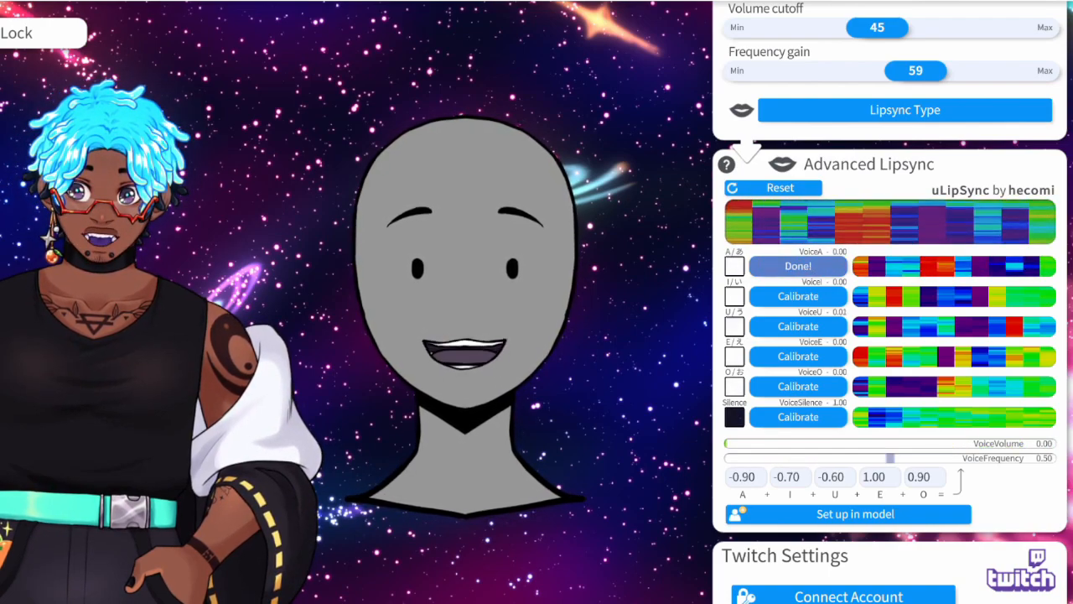
pyautogui.click(798, 296)
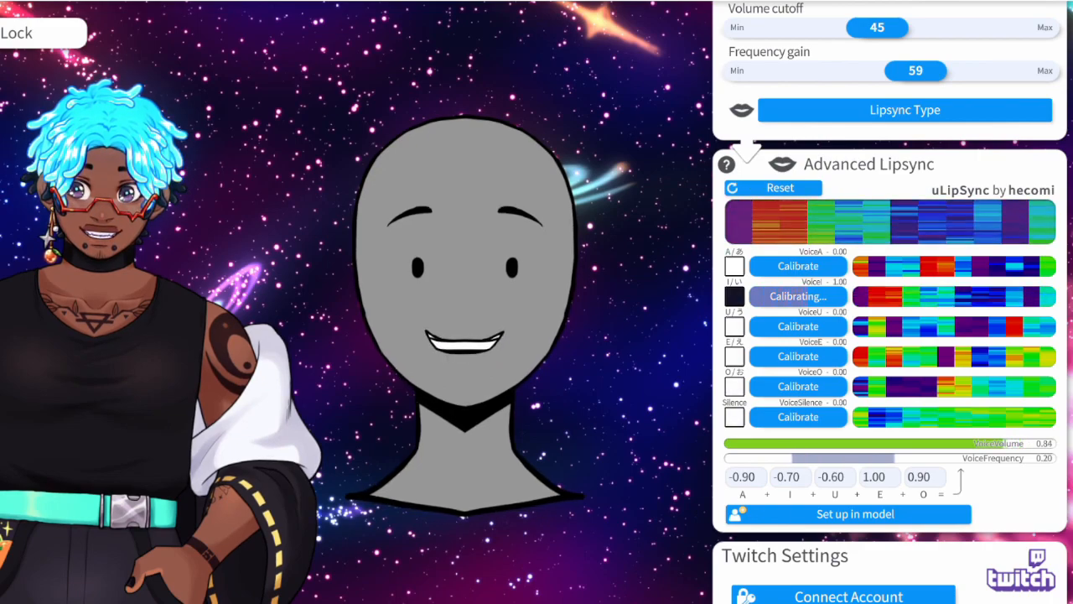
pyautogui.click(798, 326)
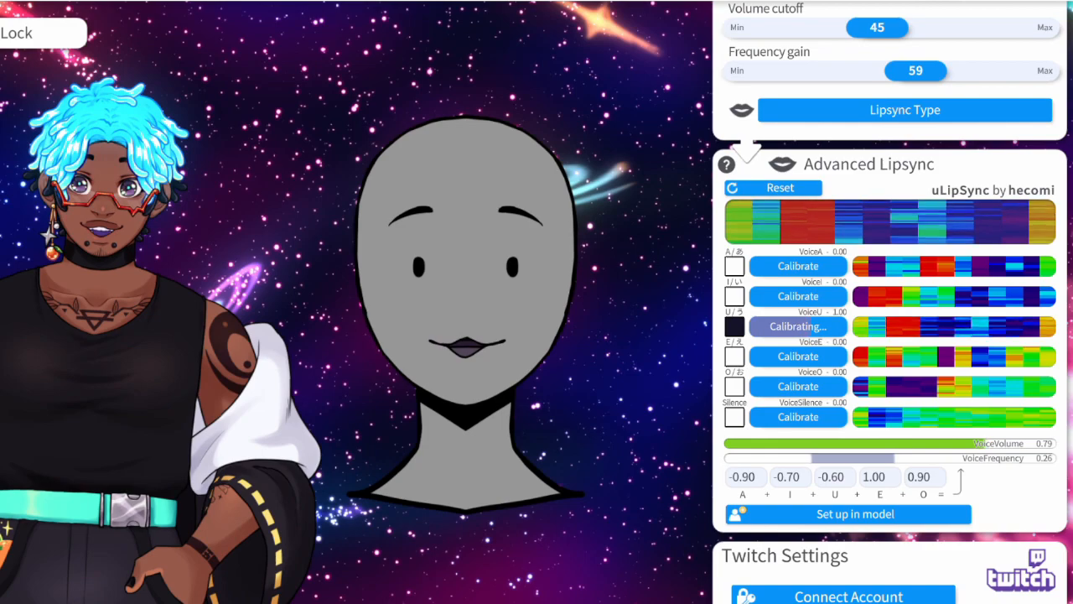
pyautogui.click(798, 356)
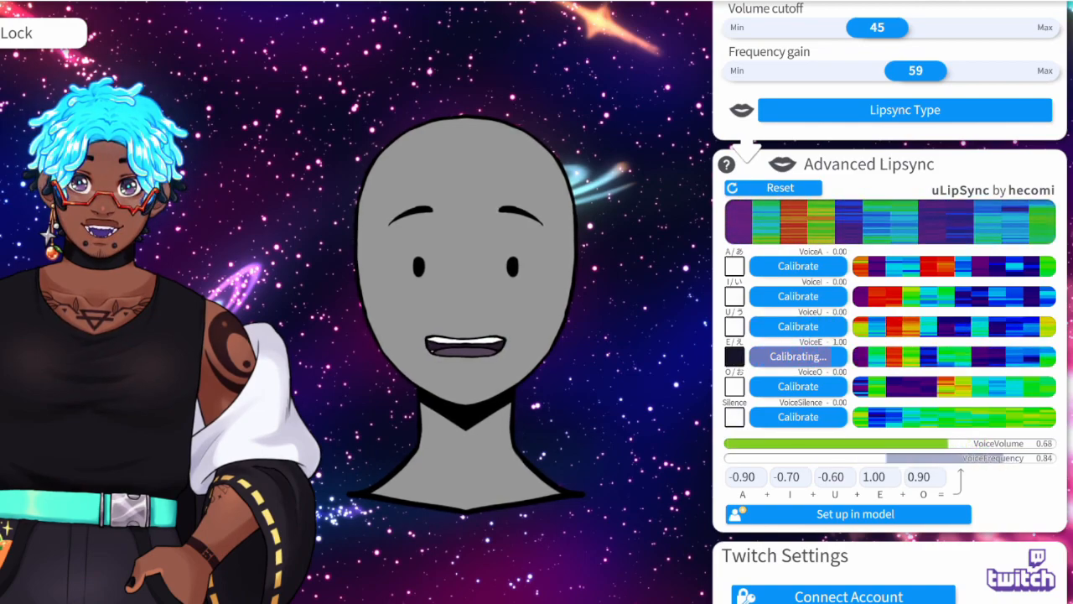
pyautogui.click(799, 386)
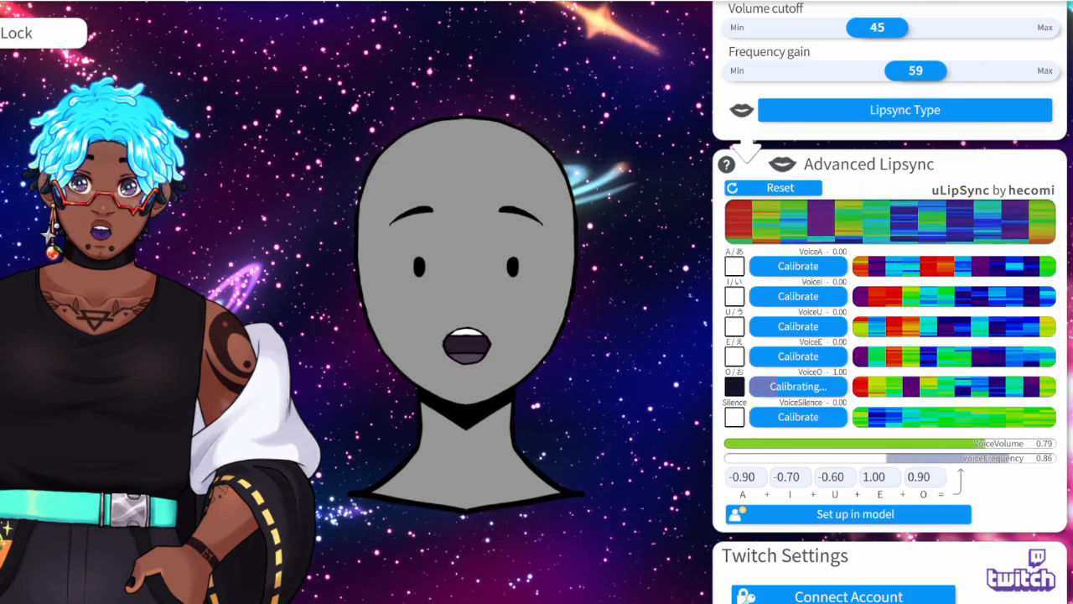
pyautogui.click(799, 417)
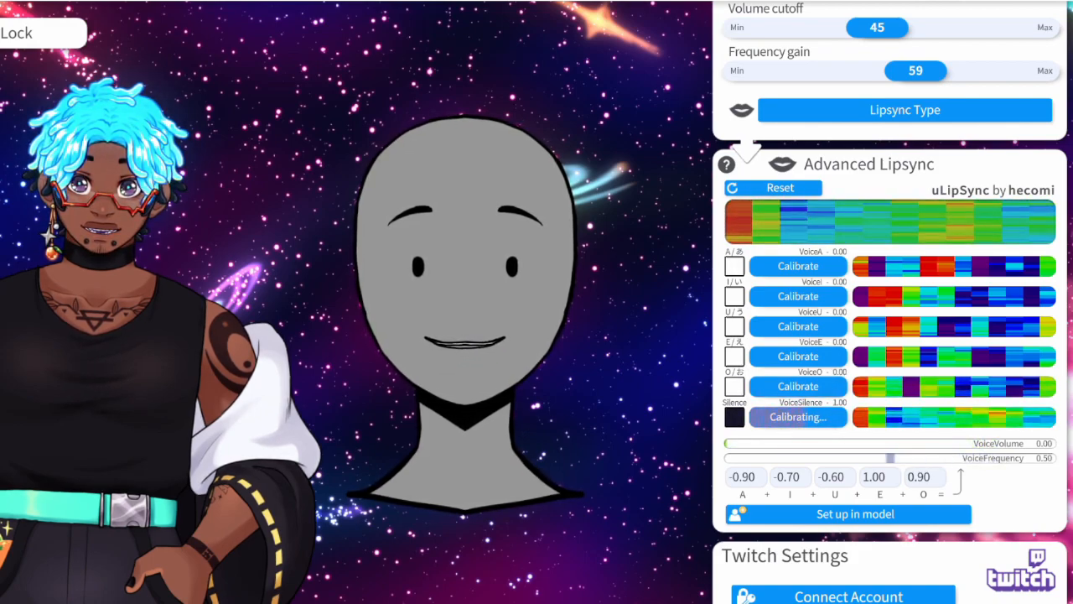